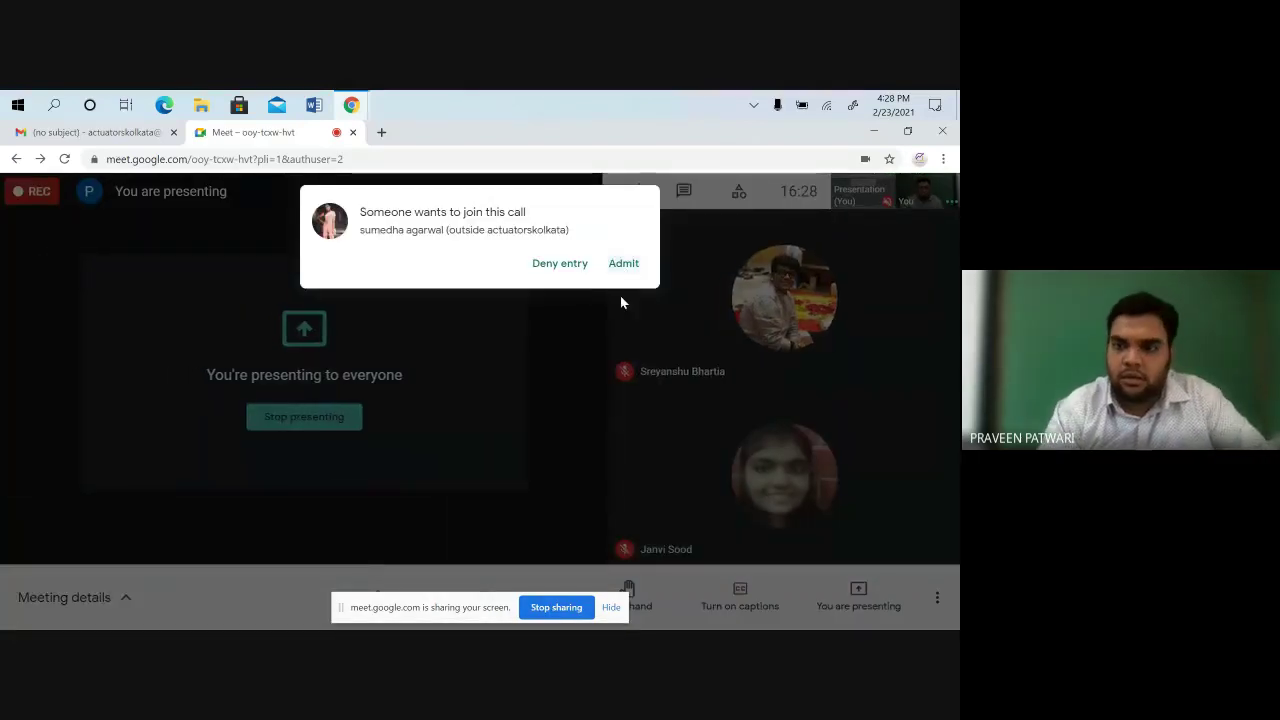
Admit the outside guest waiting in the lobby into the recorded Meet call
left_click(623, 264)
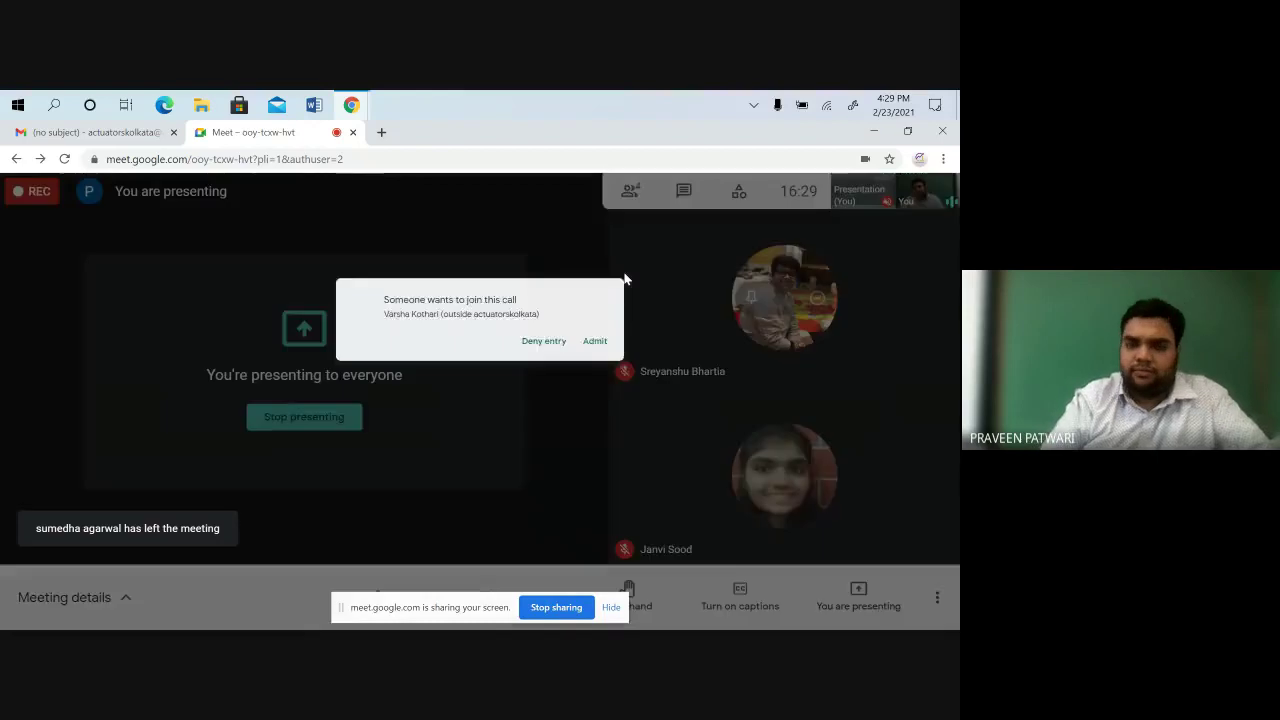
Admit the second waiting person, bringing the call to five participant tiles
left_click(624, 264)
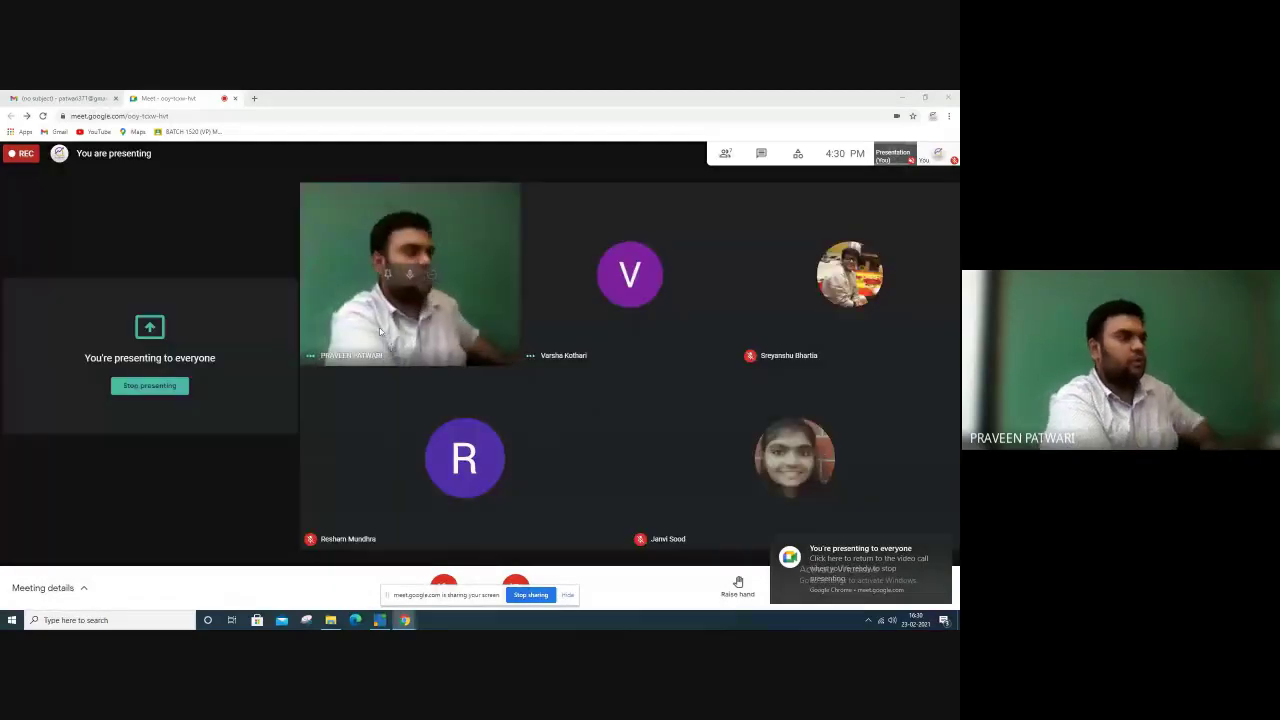
Switch to Gmail and open the other signed-in account's inbox in a new tab
left_click(62, 98)
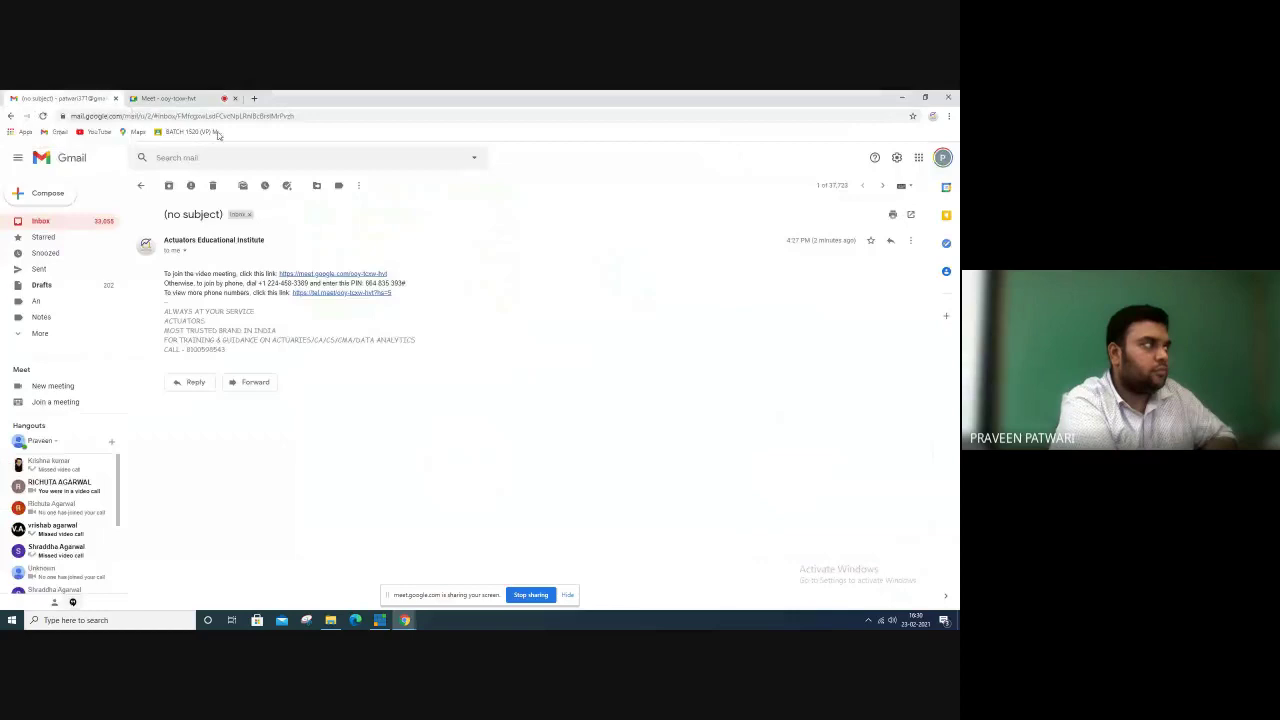
left_click(942, 158)
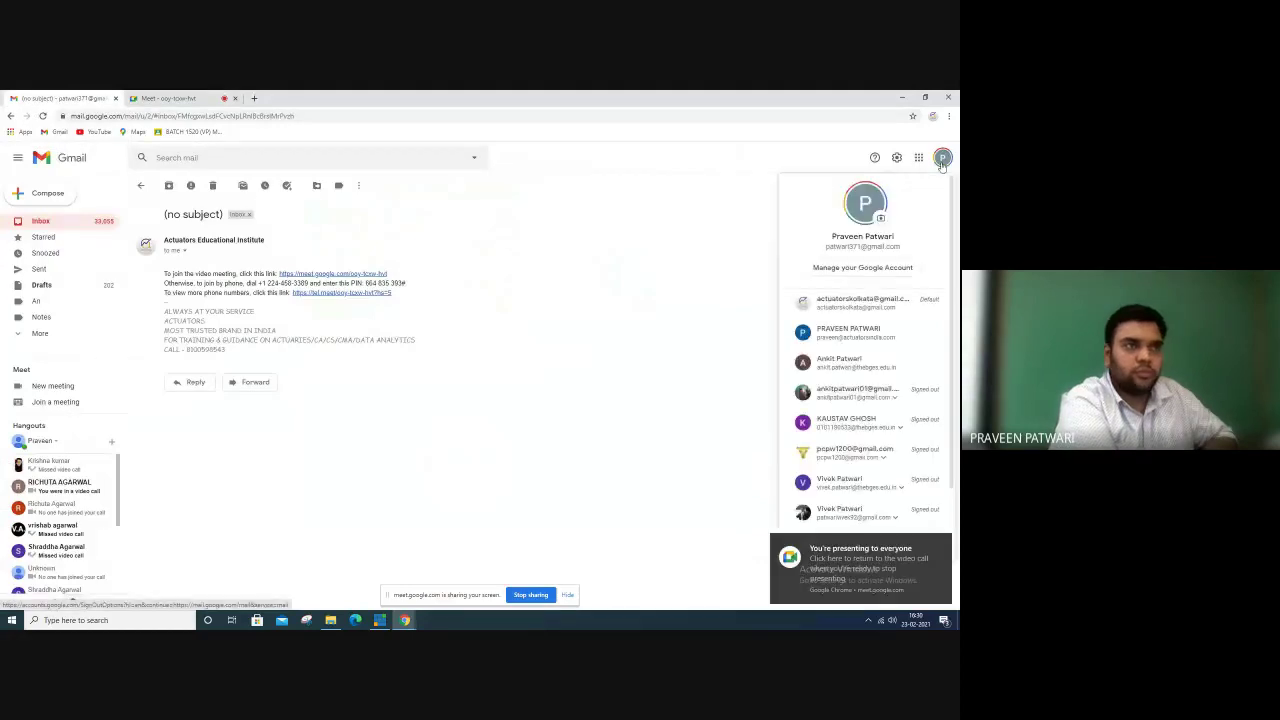
left_click(860, 335)
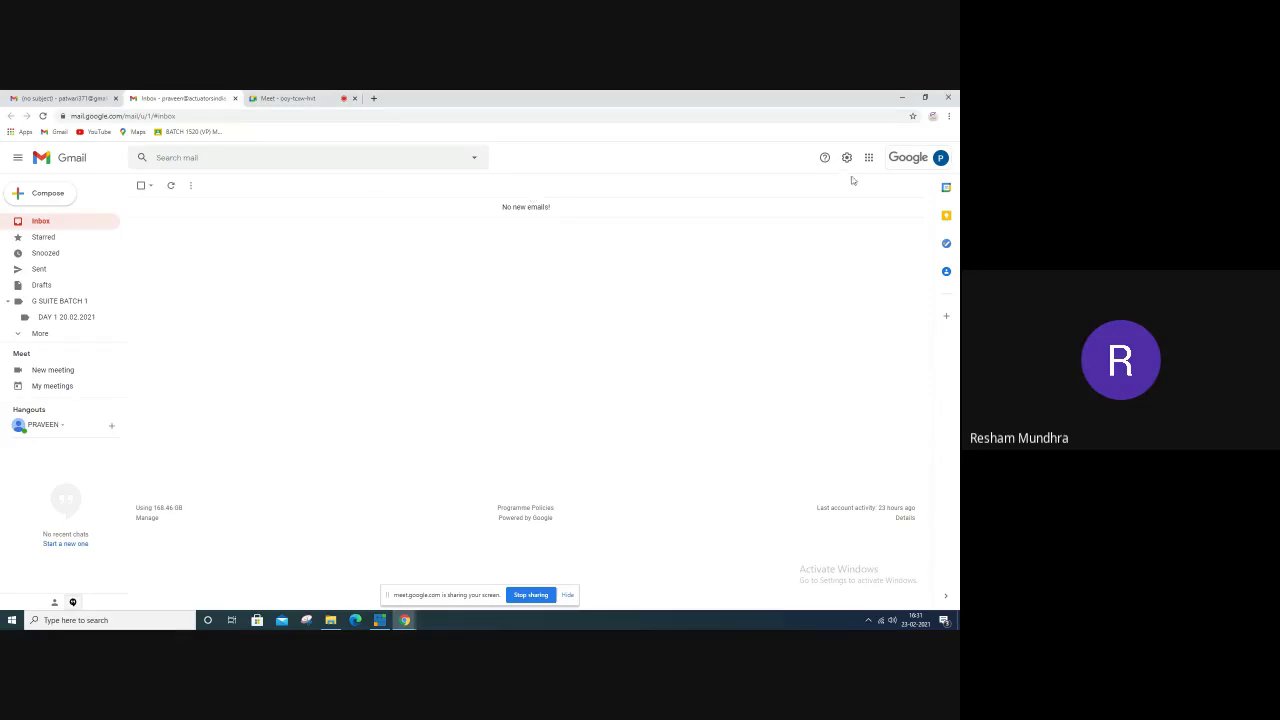
Open a new browser tab with docs.google.com entered and dismiss the address suggestions
left_click(172, 116)
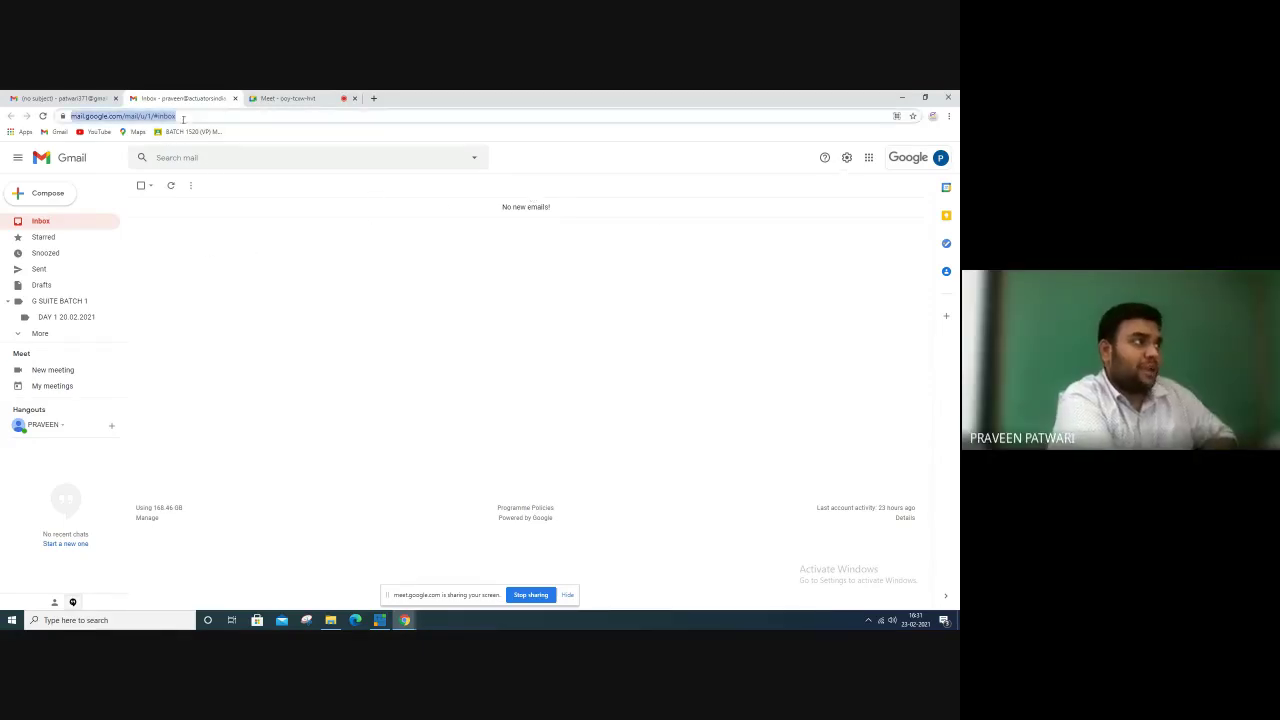
left_click(373, 98)
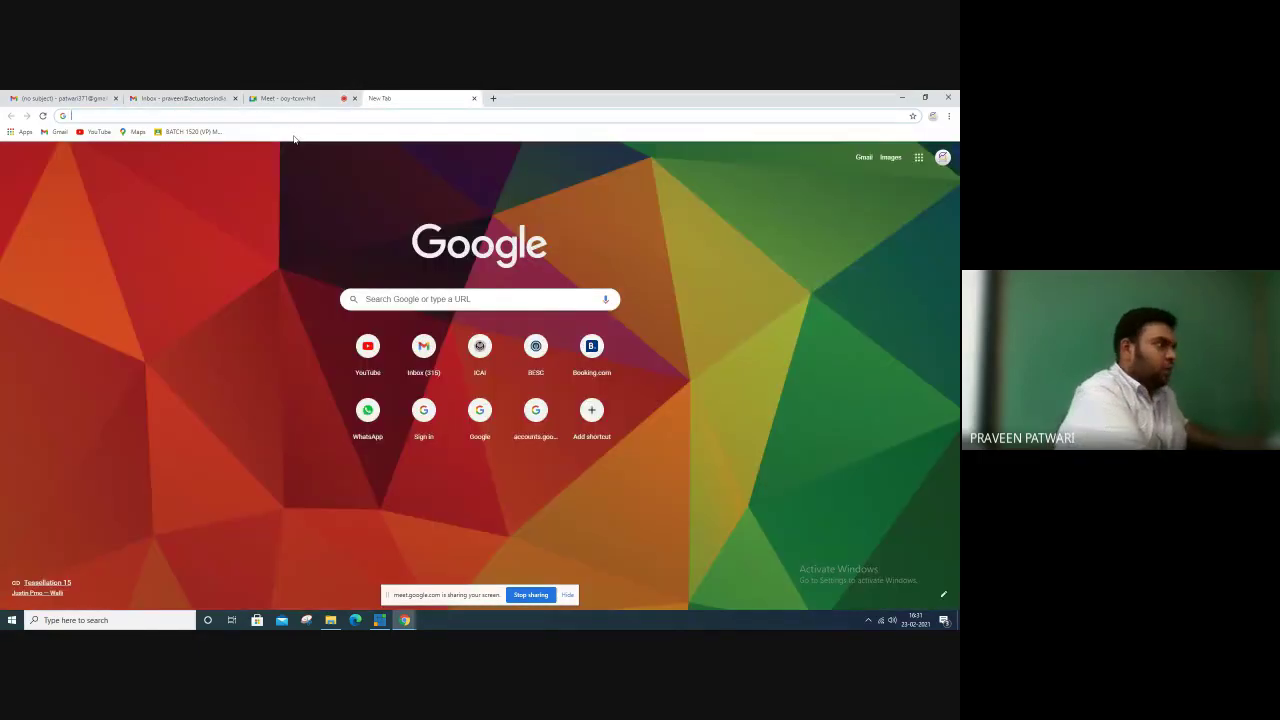
type("docs")
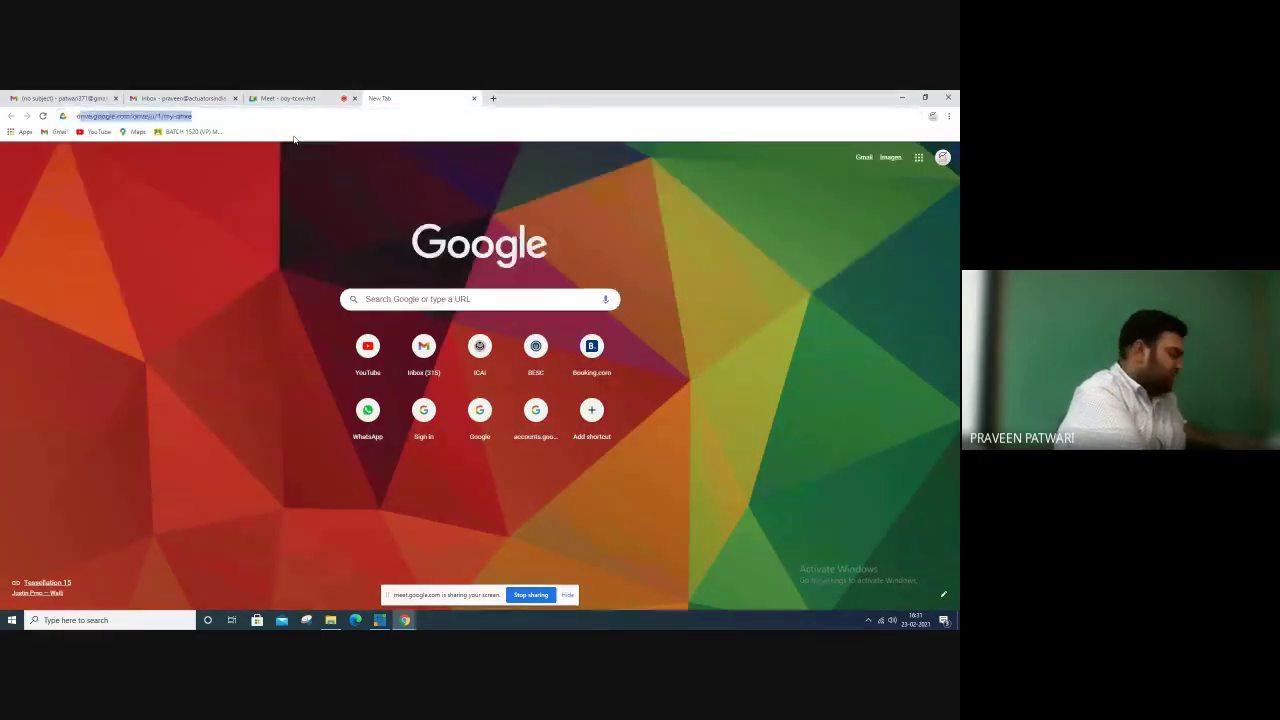
type(".g")
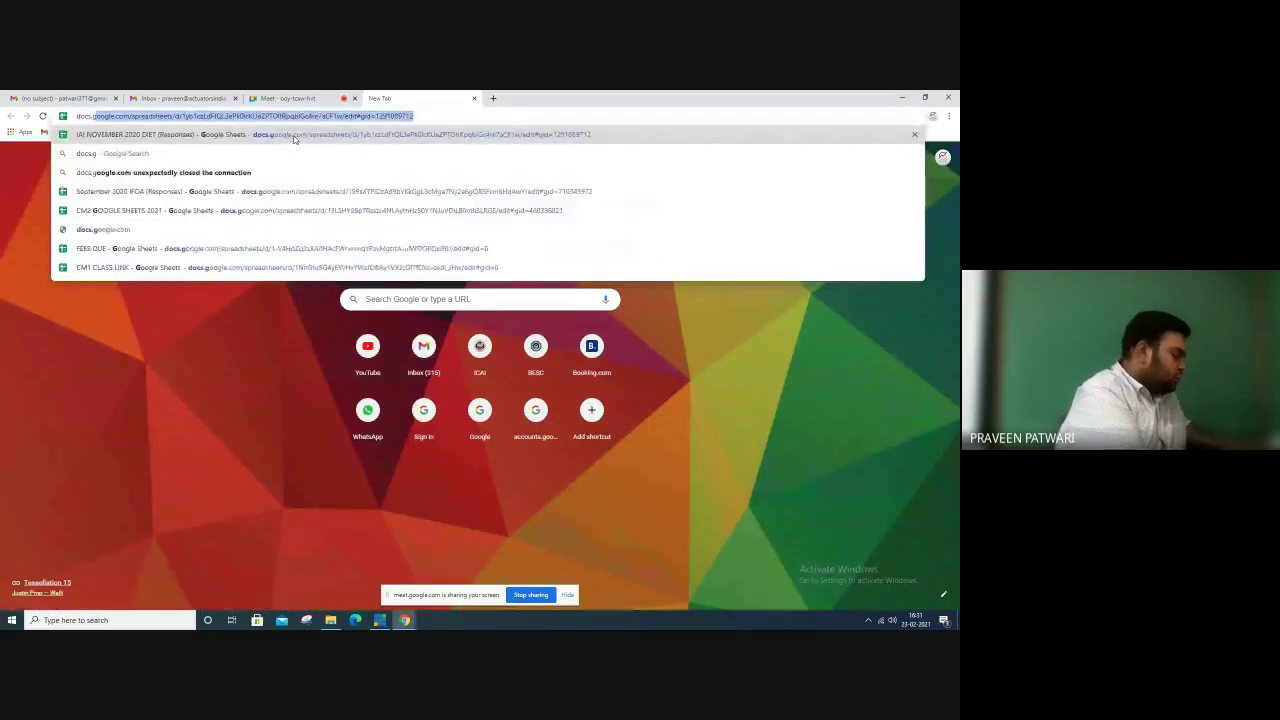
type("oogle.c")
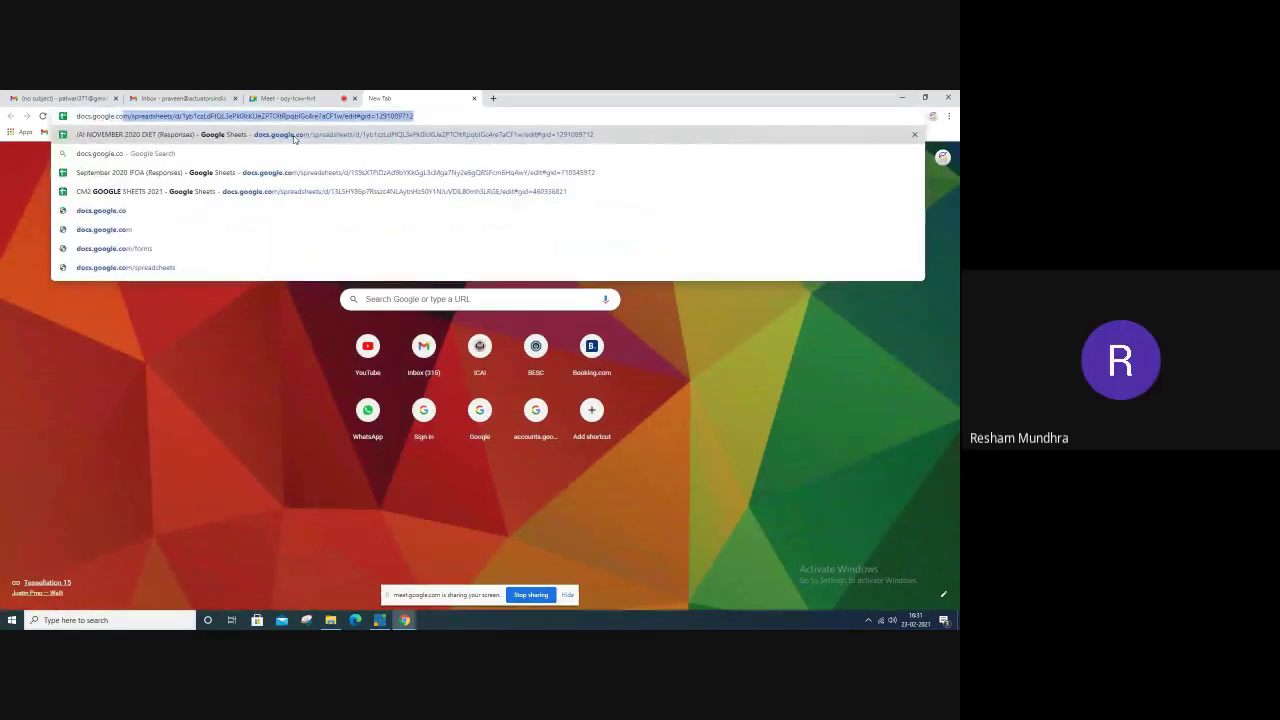
type("om")
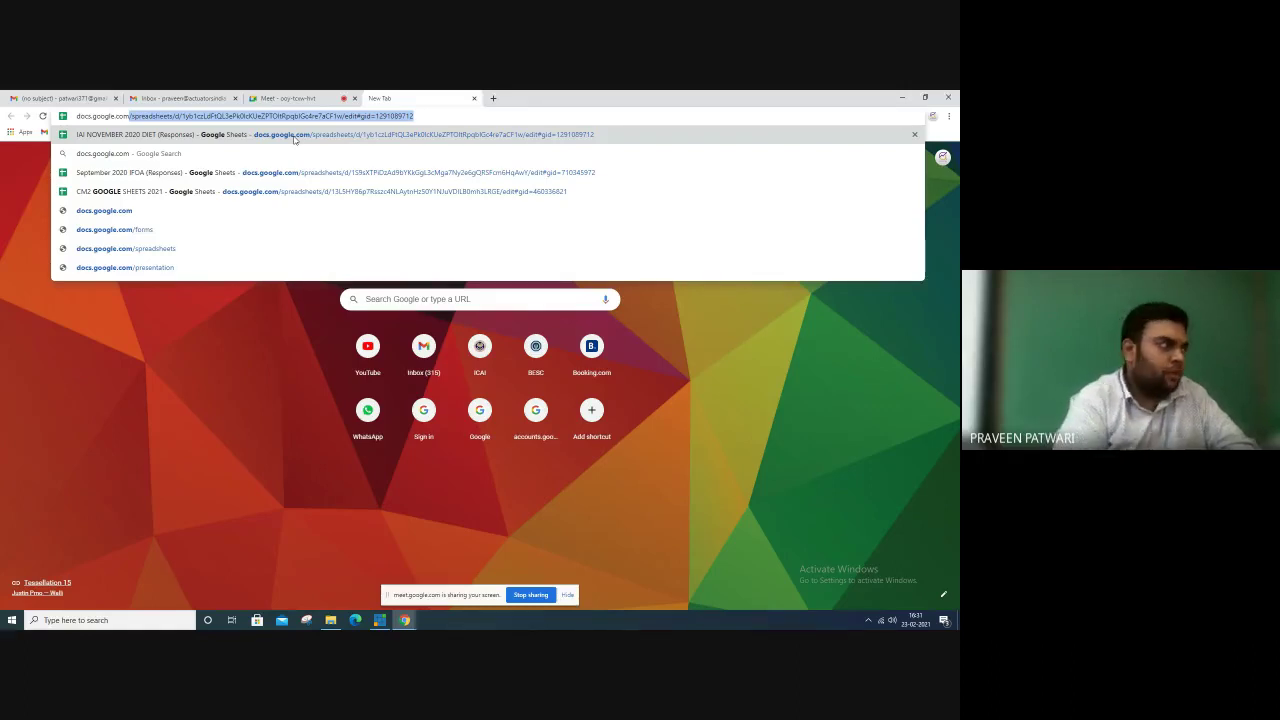
key("BackSpace")
left_click(177, 429)
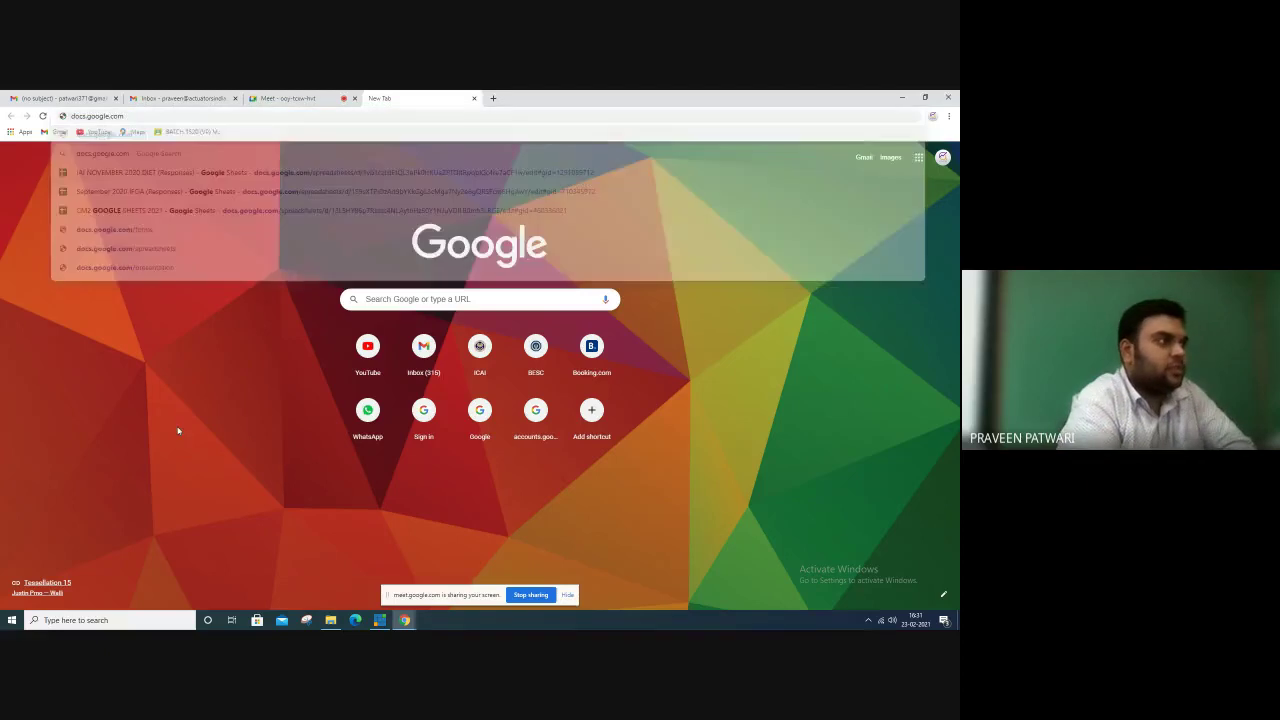
Bring up the Google apps launcher and scroll through Docs, Drive and Gmail
left_click(917, 160)
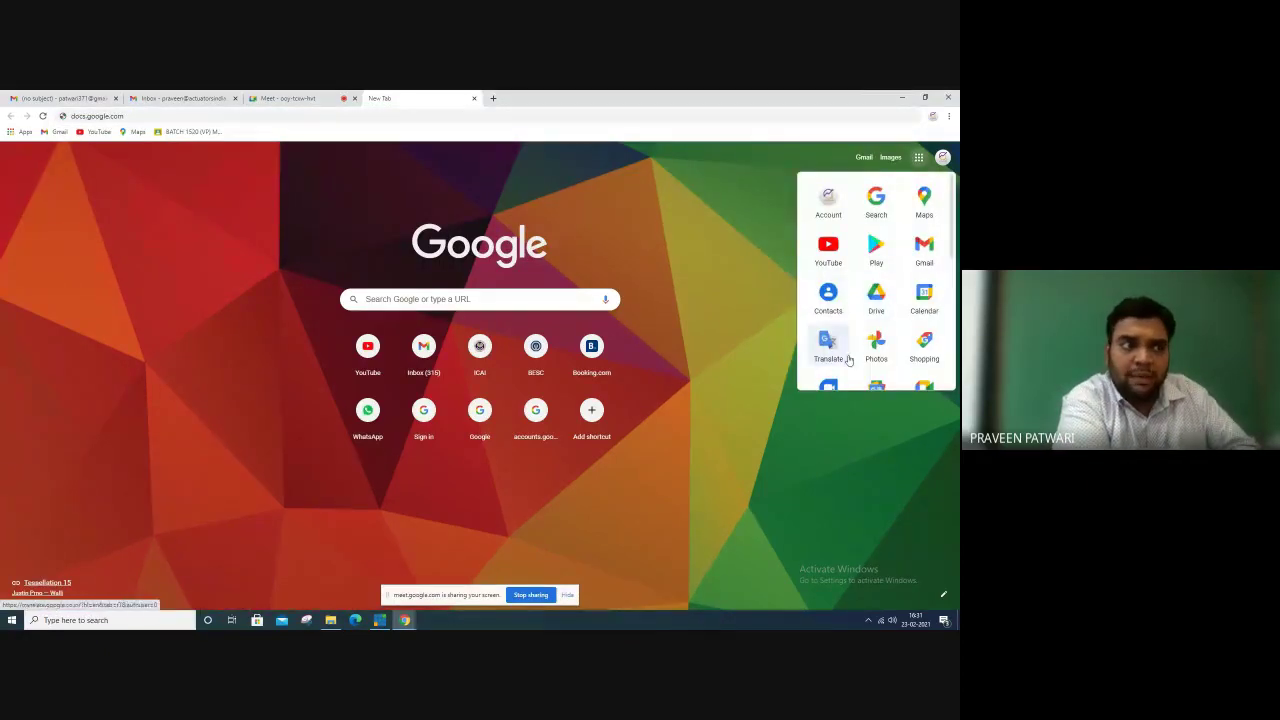
scroll(845, 314, "down", 2)
scroll(838, 312, "down", 1)
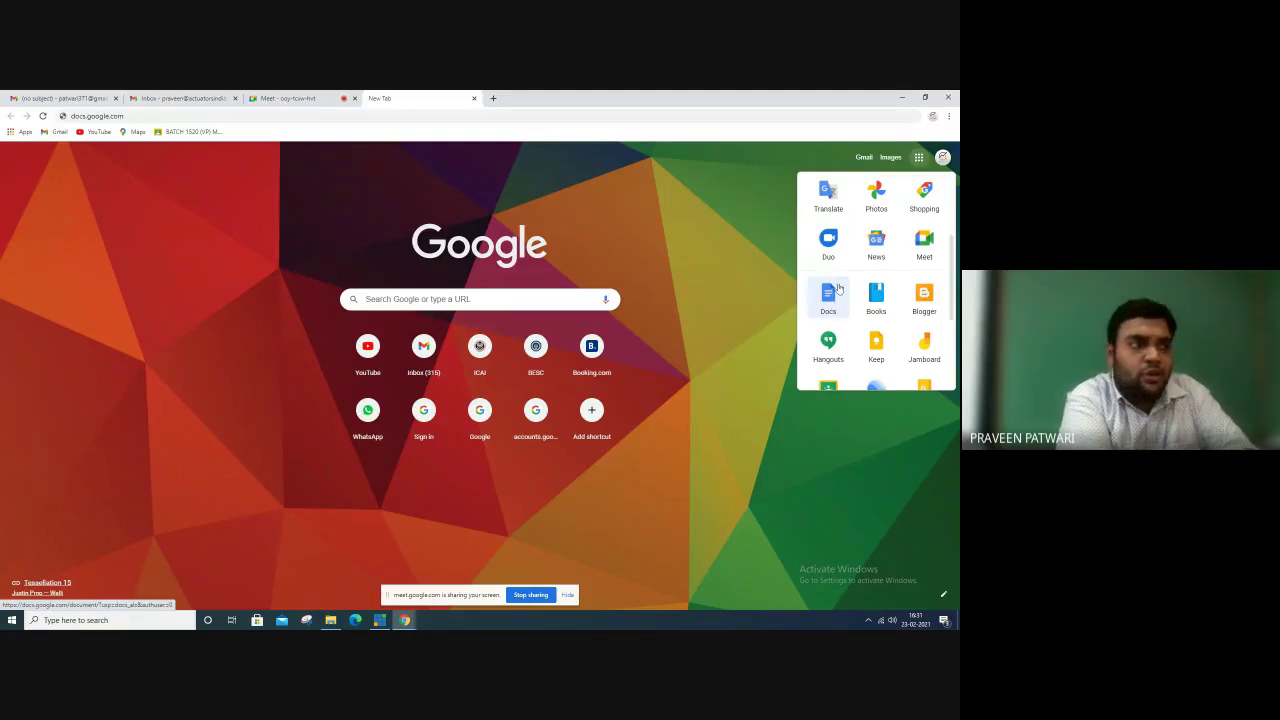
scroll(838, 289, "up", 3)
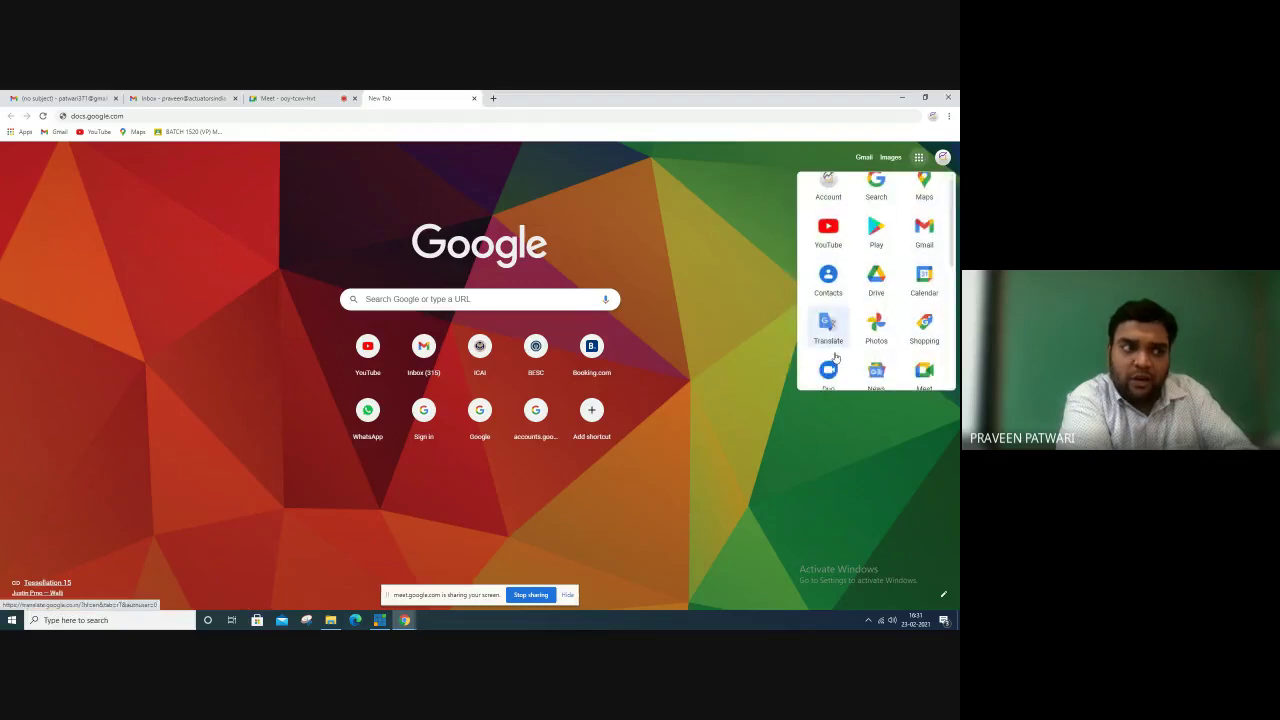
scroll(834, 330, "down", 3)
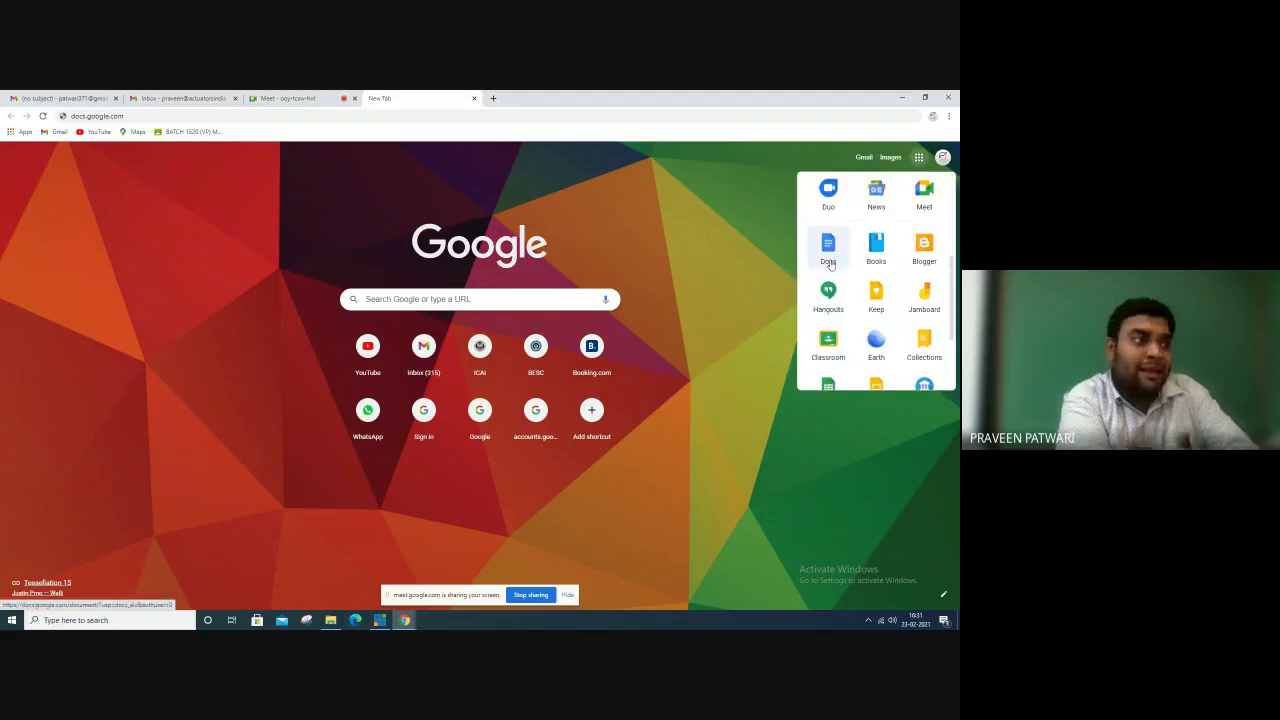
scroll(829, 263, "up", 3)
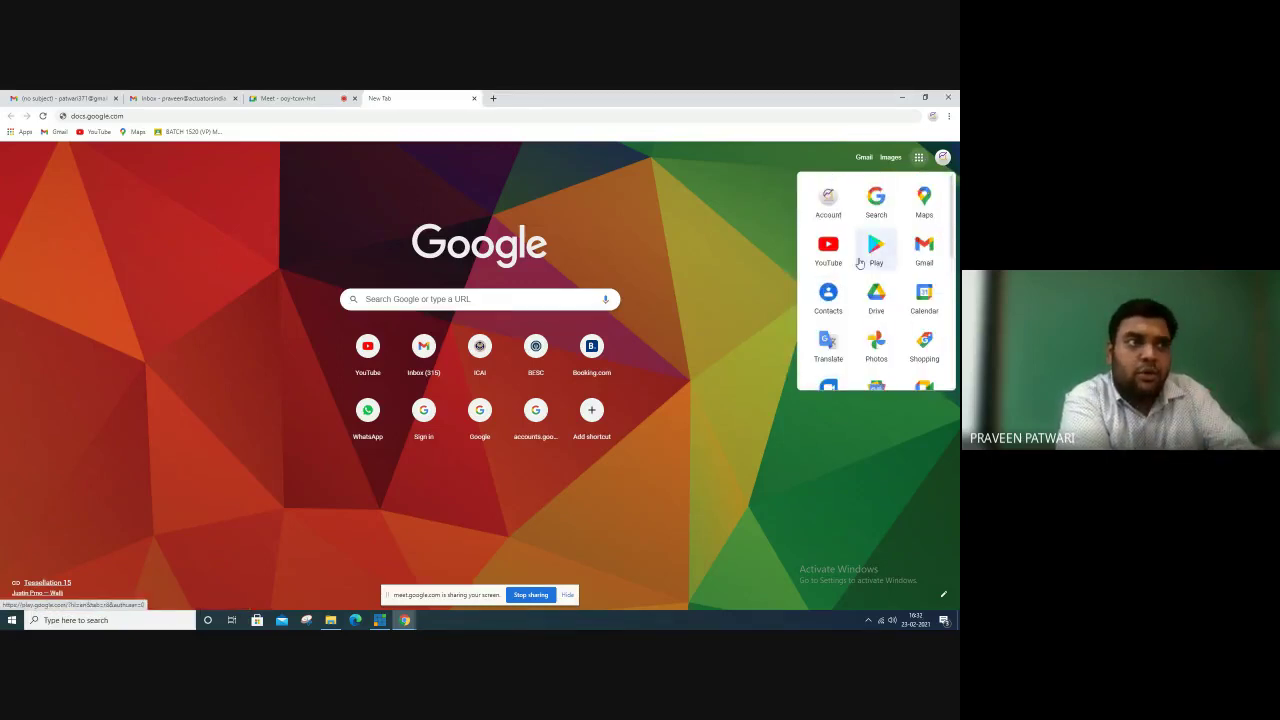
Open Drive under the other account, close the old Drive tab, and create a blank Google Doc
left_click(872, 240)
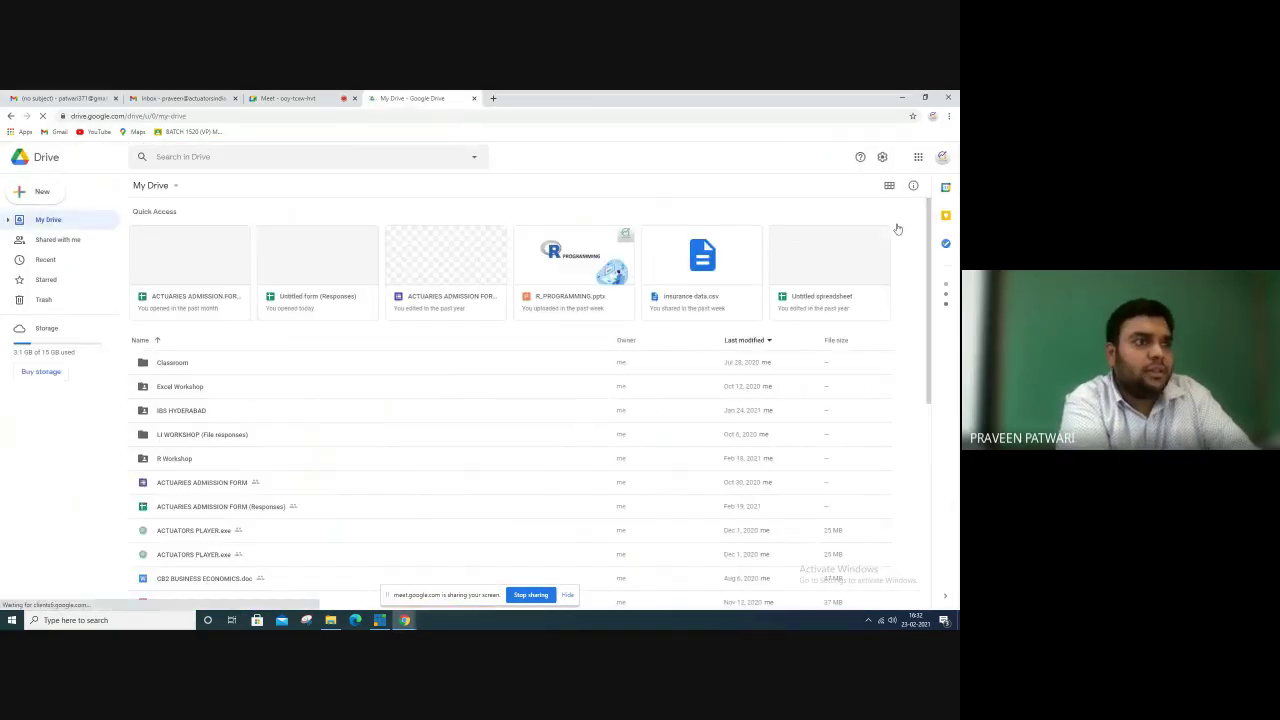
left_click(942, 160)
left_click(850, 304)
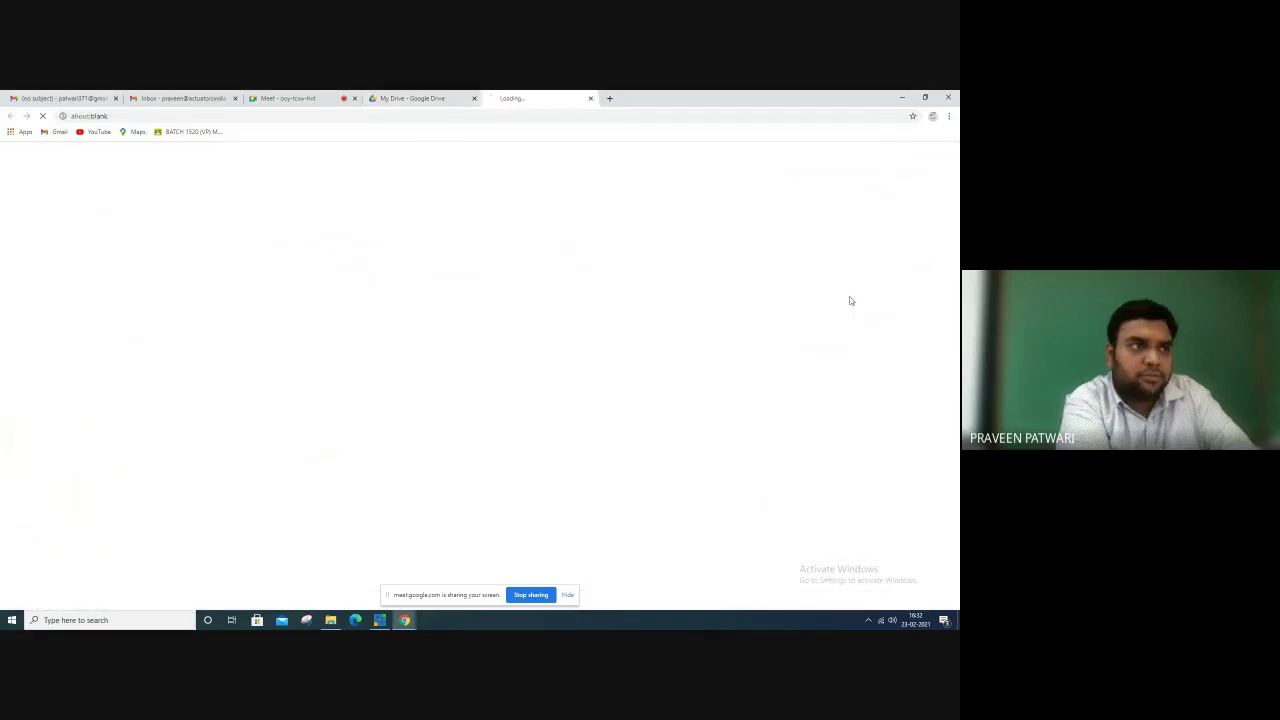
left_click(474, 98)
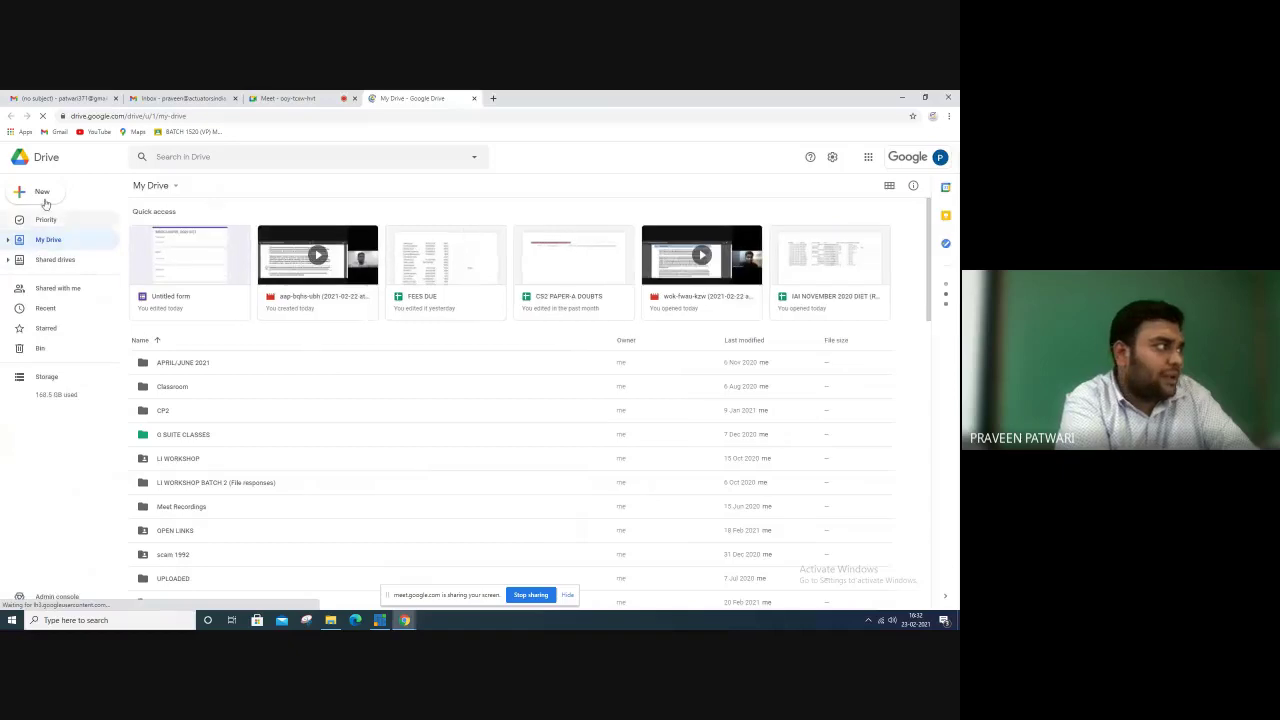
left_click(43, 195)
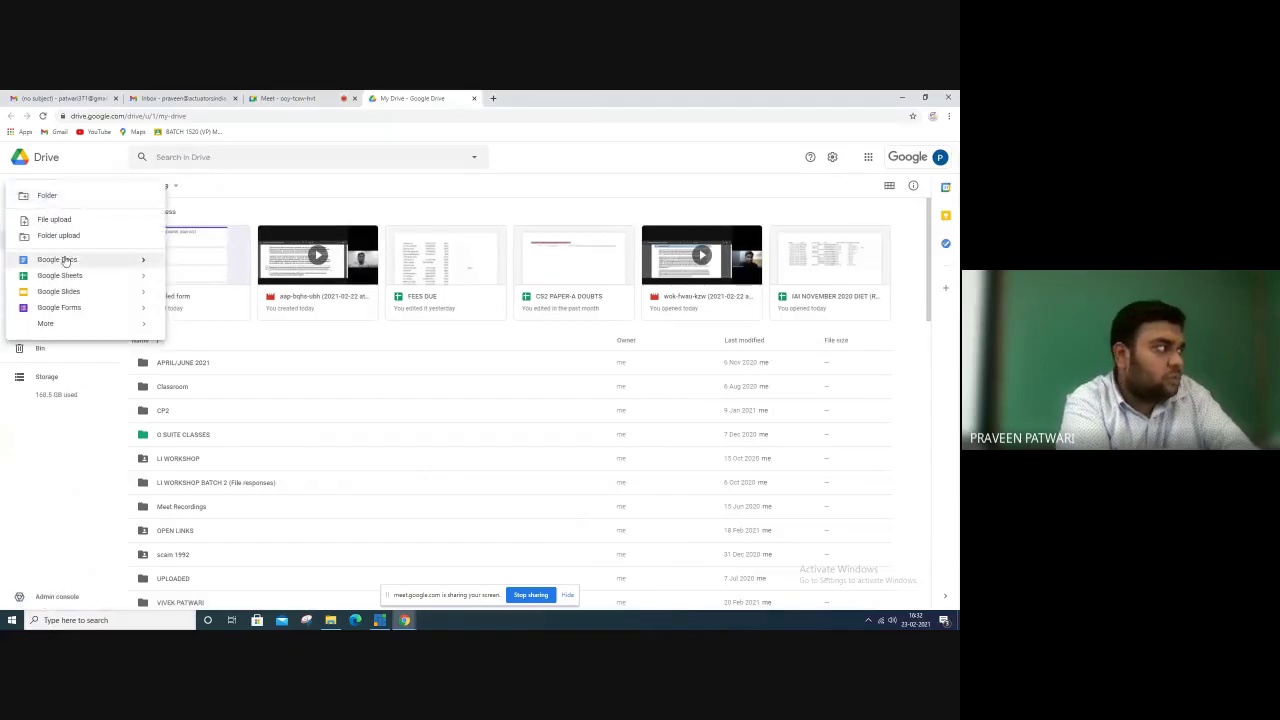
left_click(65, 259)
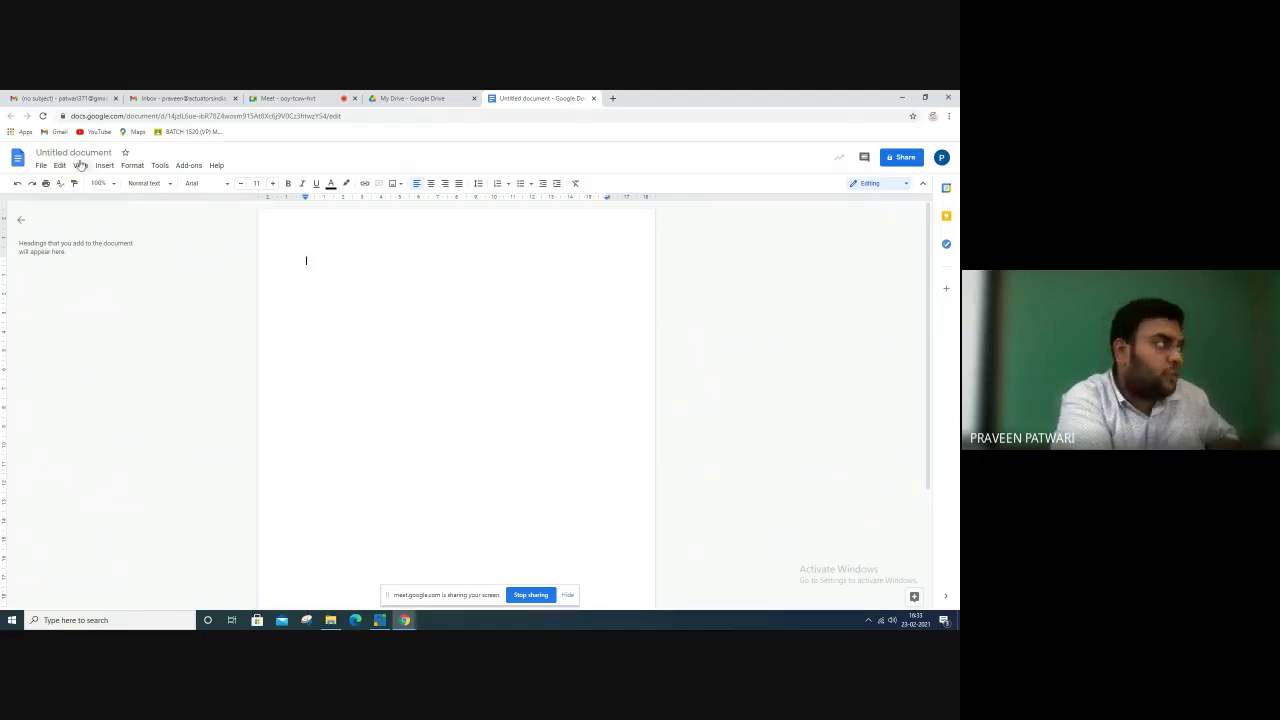
Title the blank document 'Day 2 23.02.2021 Task 1'
left_click(80, 152)
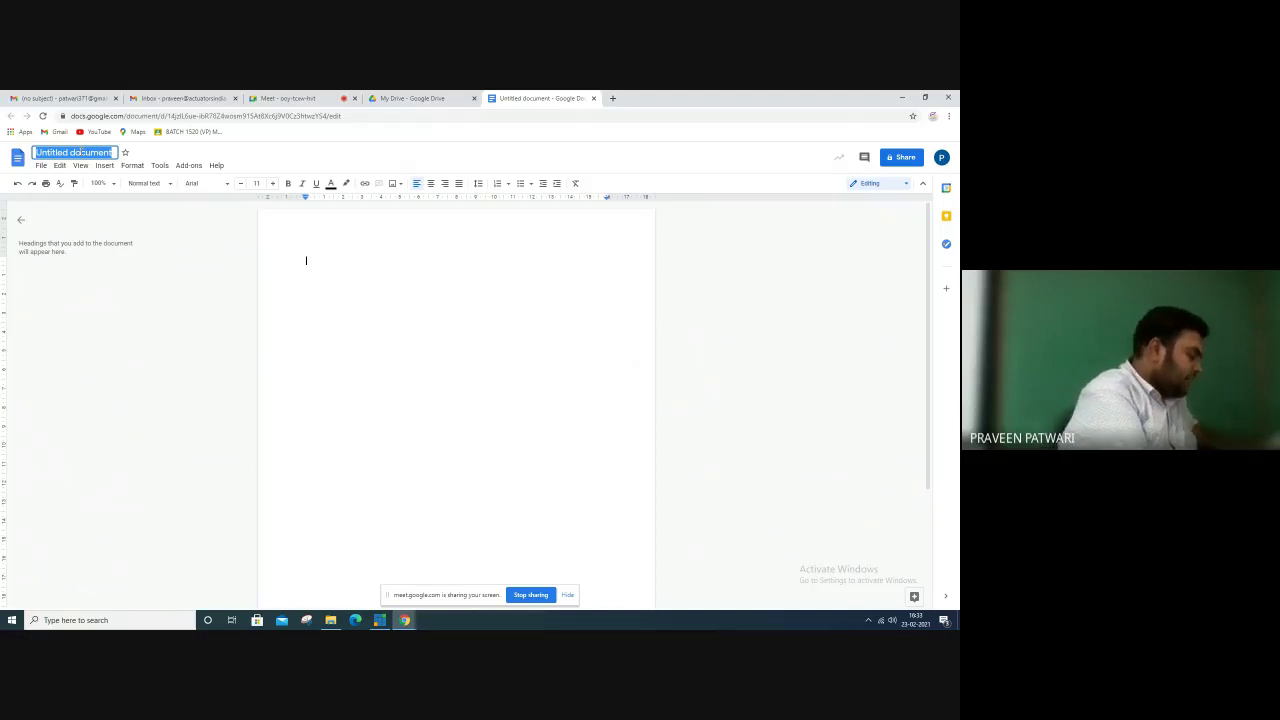
type("Day")
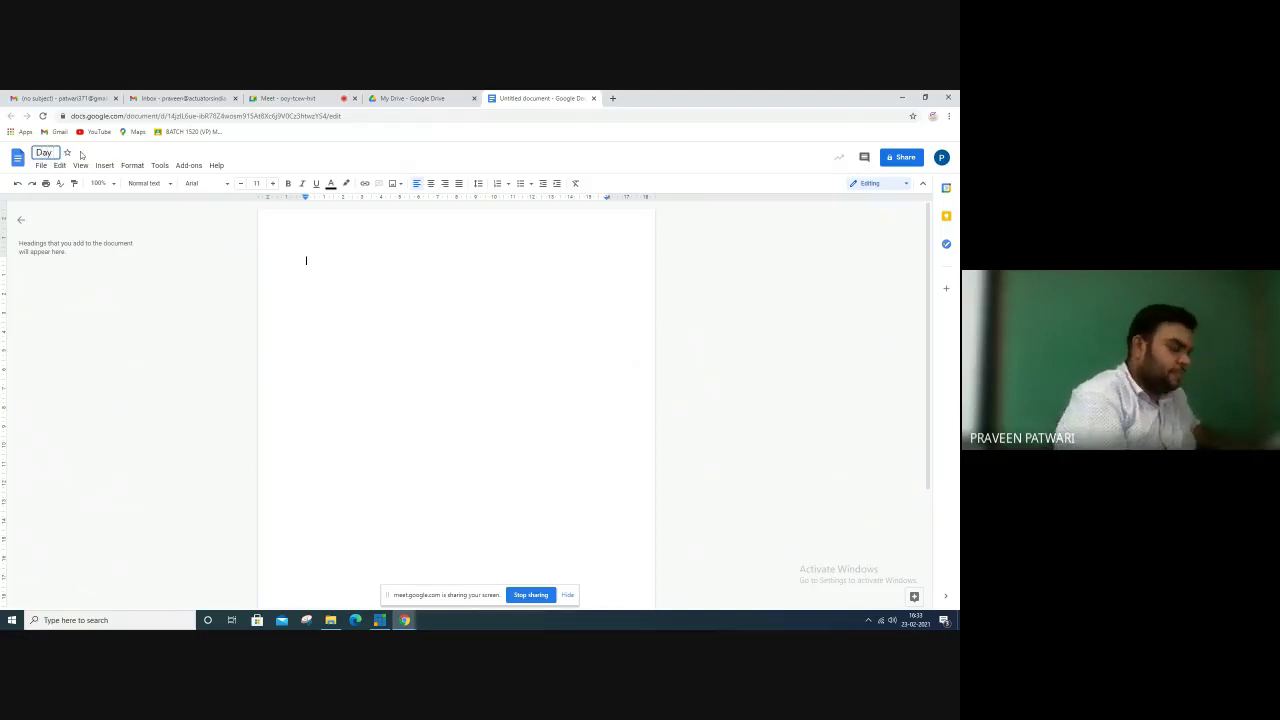
type(" 2 23.0")
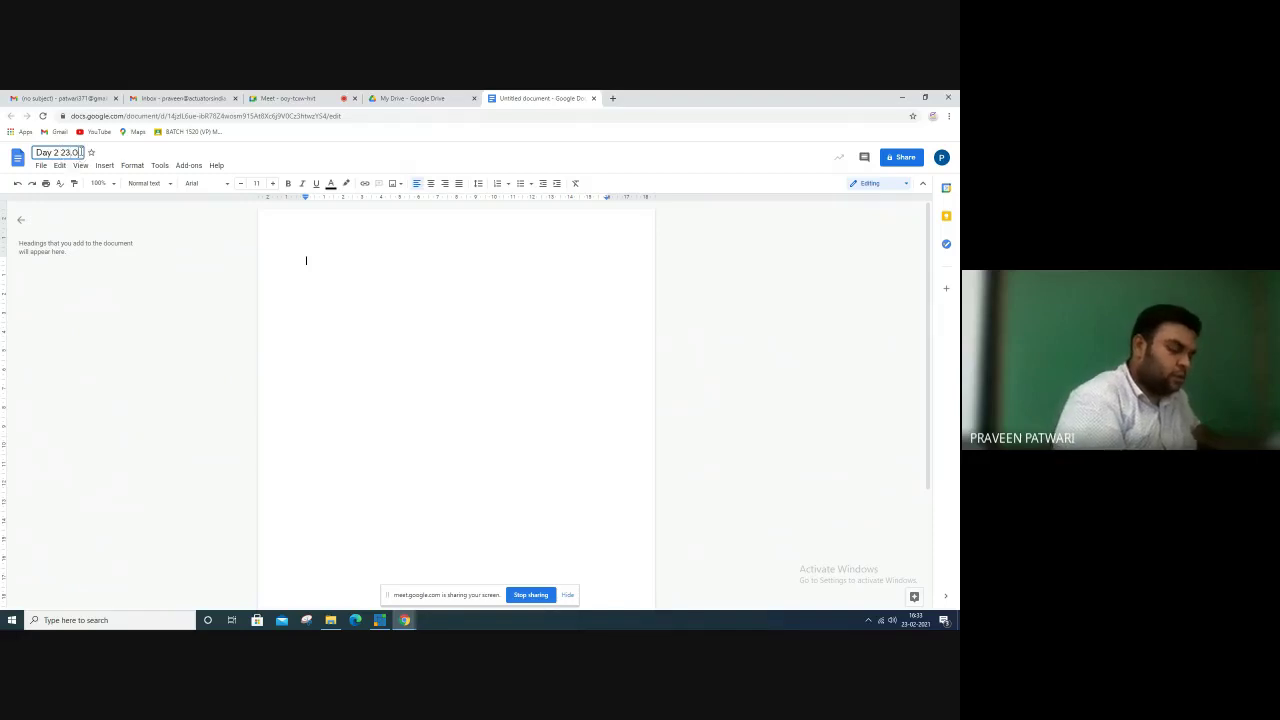
type("2.2021")
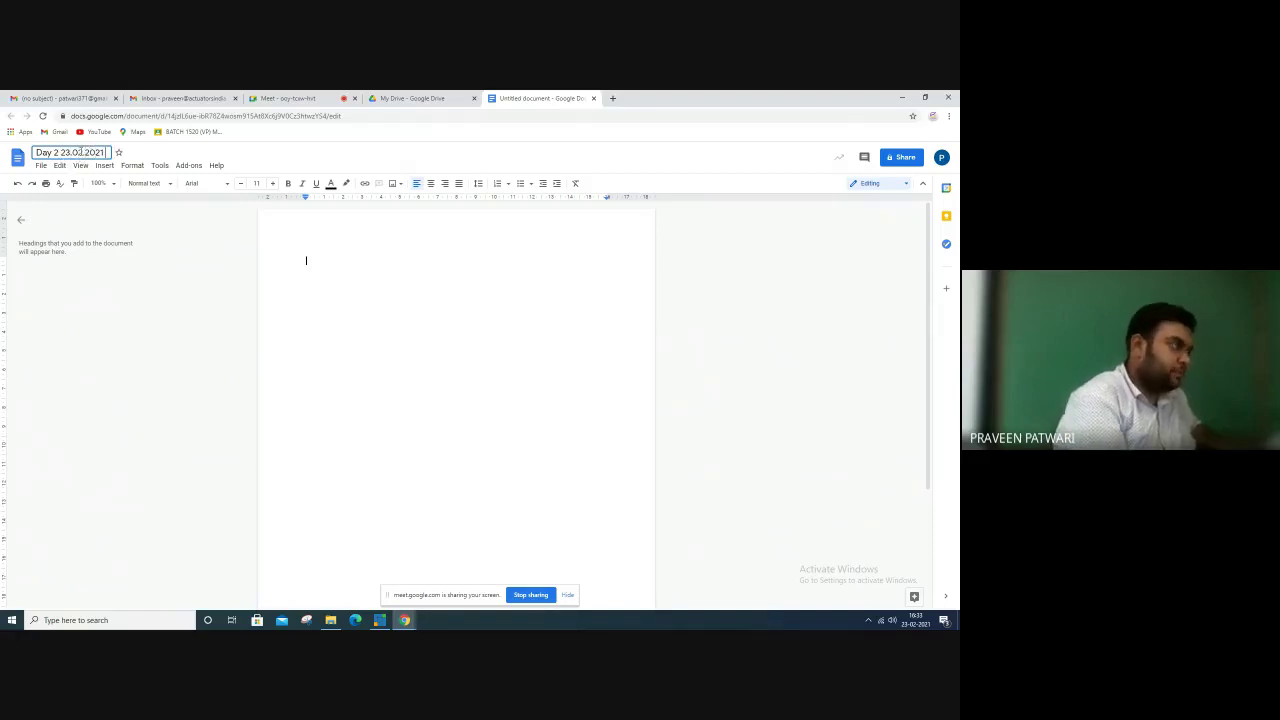
type(" Task 1")
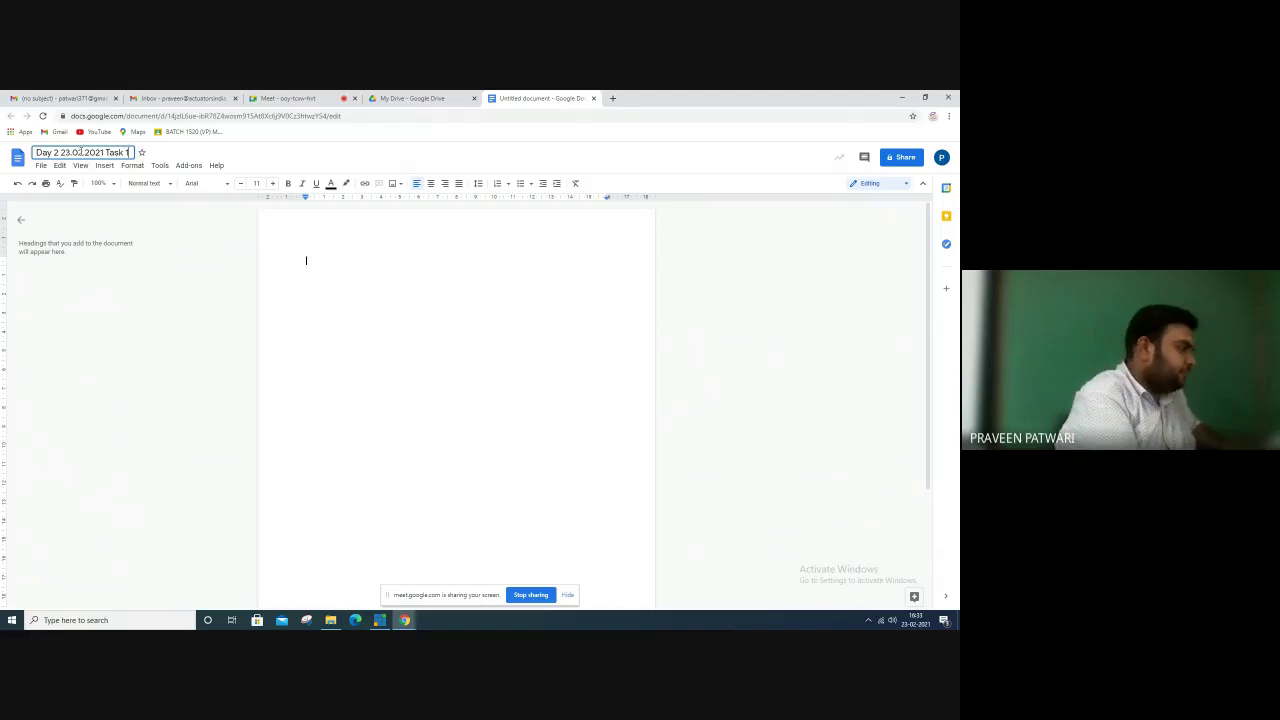
key("Return")
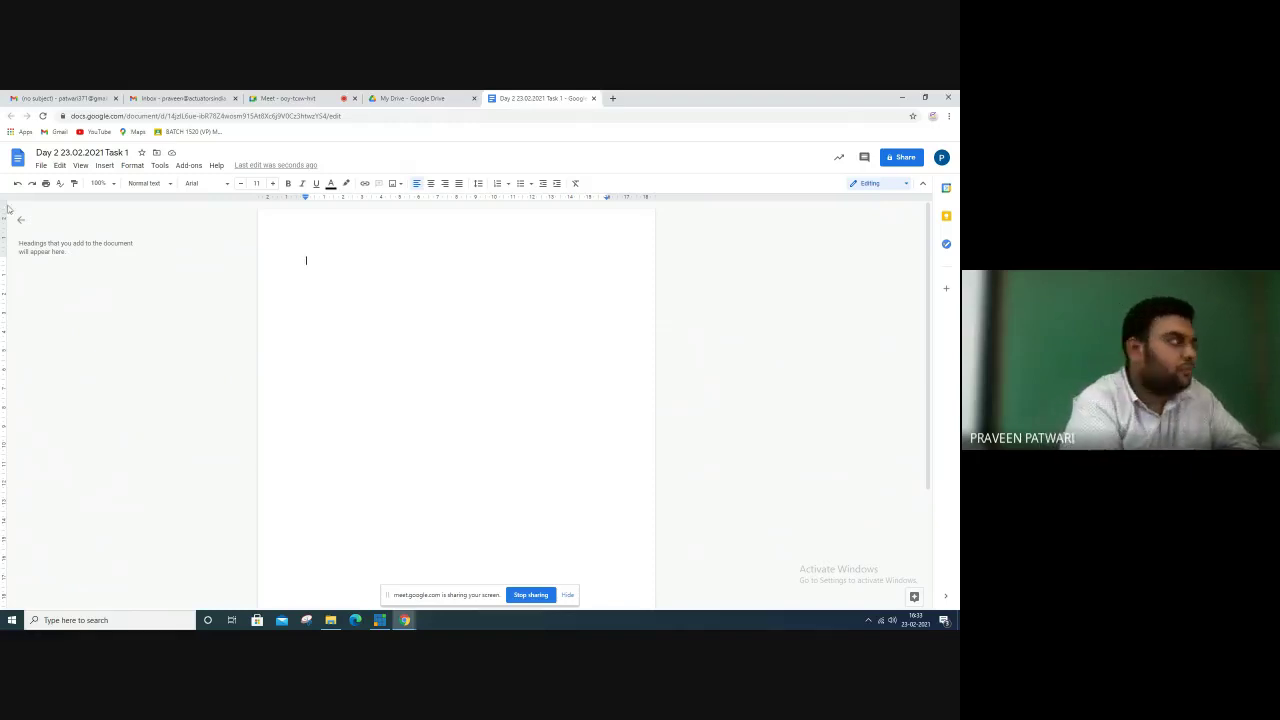
Show the File menu with sharing, download, rename and Language options
left_click(41, 166)
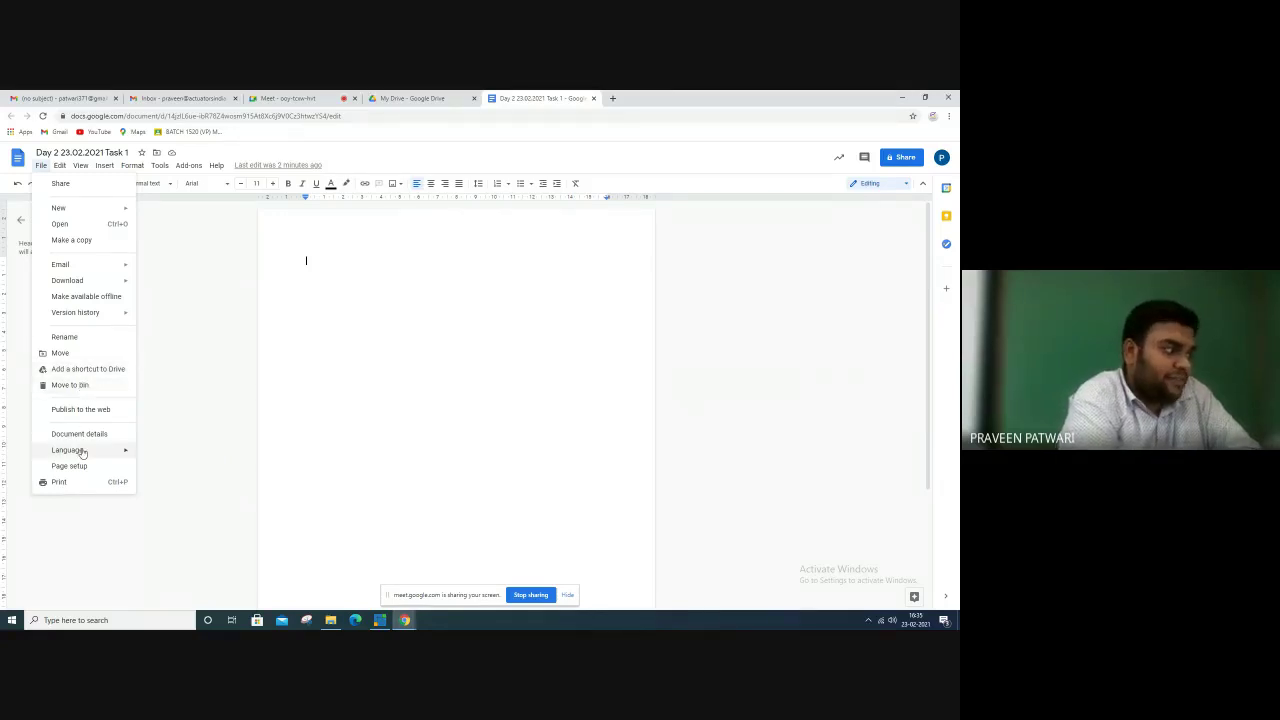
mouse_move(68, 450)
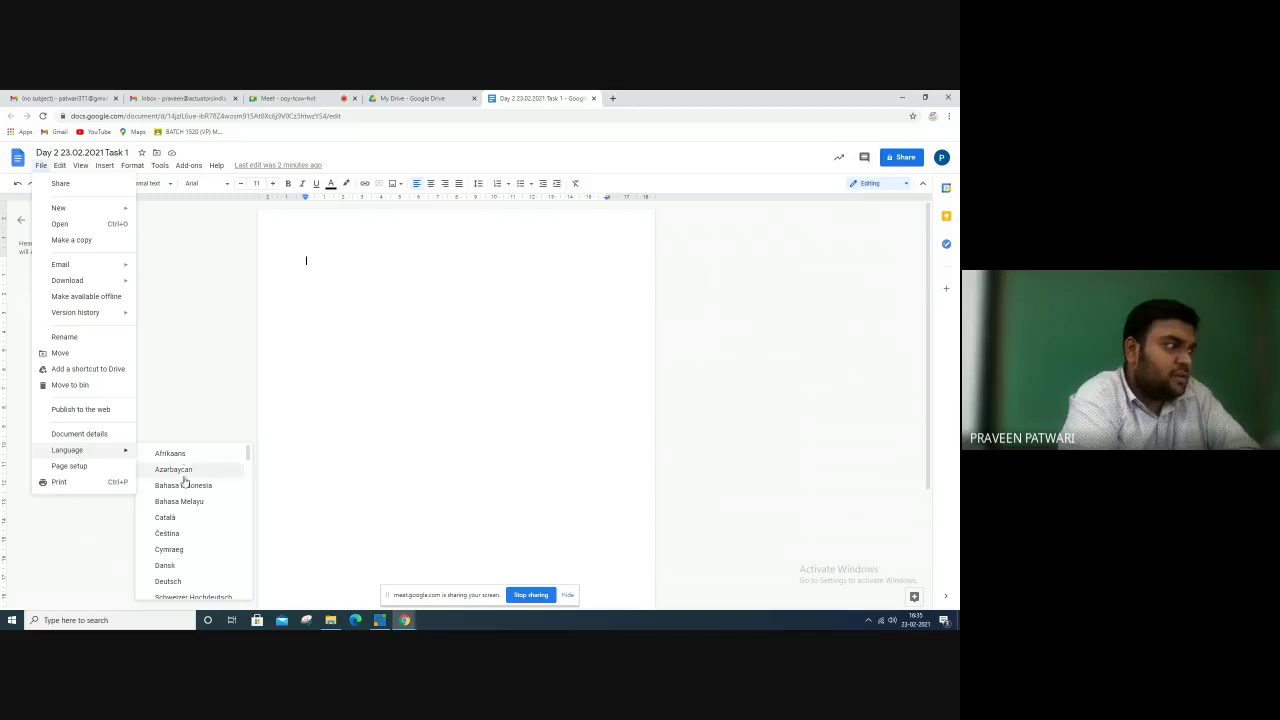
Close the File menu and show the Edit menu's undo, paste and find and replace commands
left_click(84, 541)
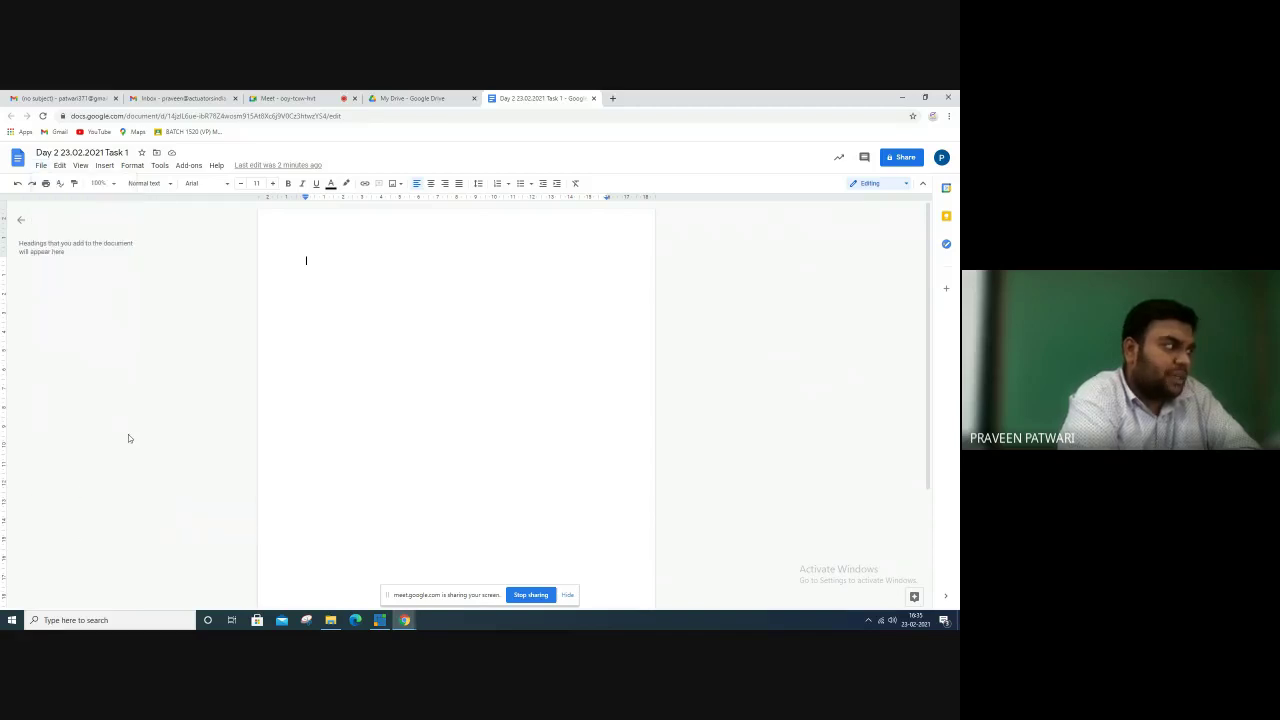
left_click(60, 165)
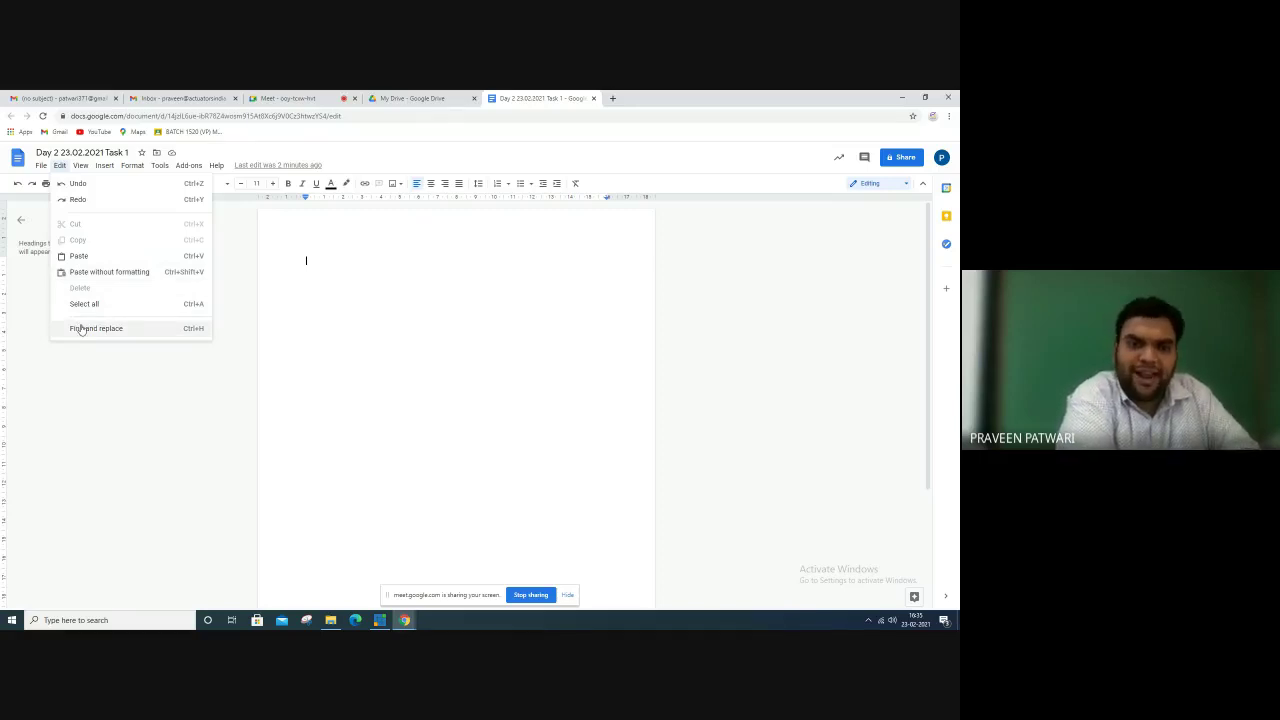
Switch the document to View > Full screen, then exit back to the normal editing view
key("Escape")
left_click(80, 165)
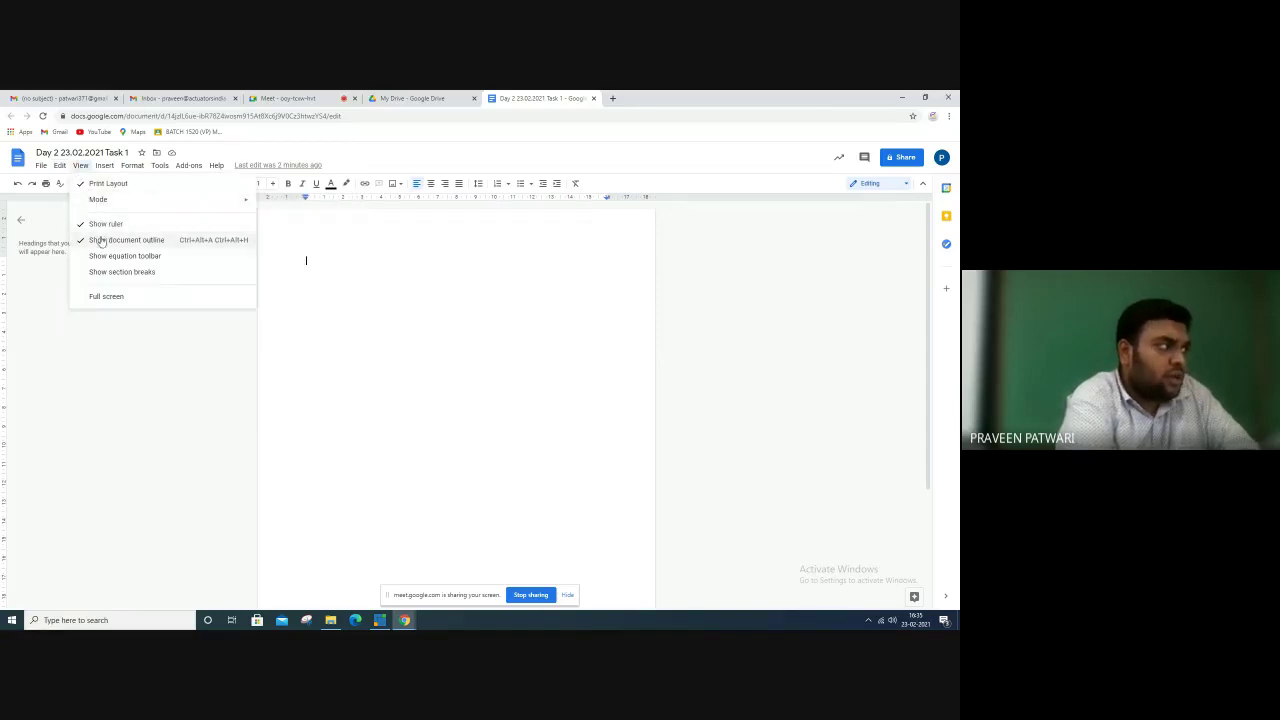
left_click(104, 297)
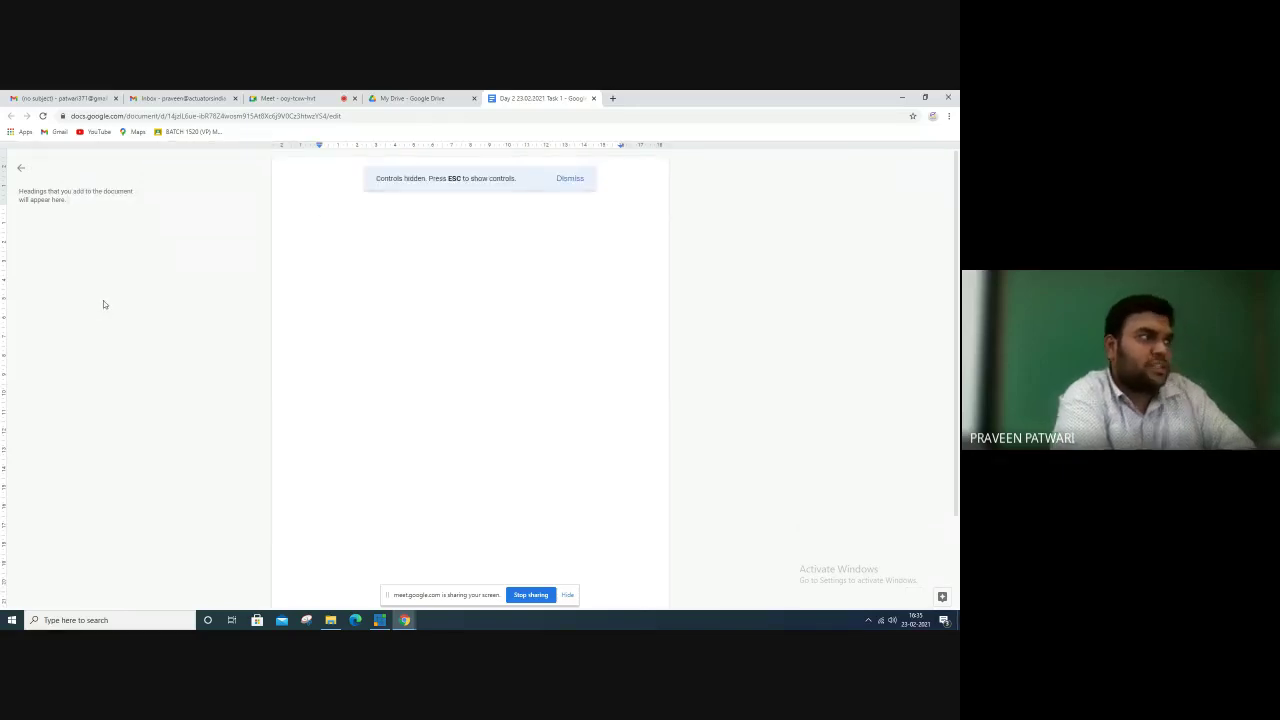
key("Escape")
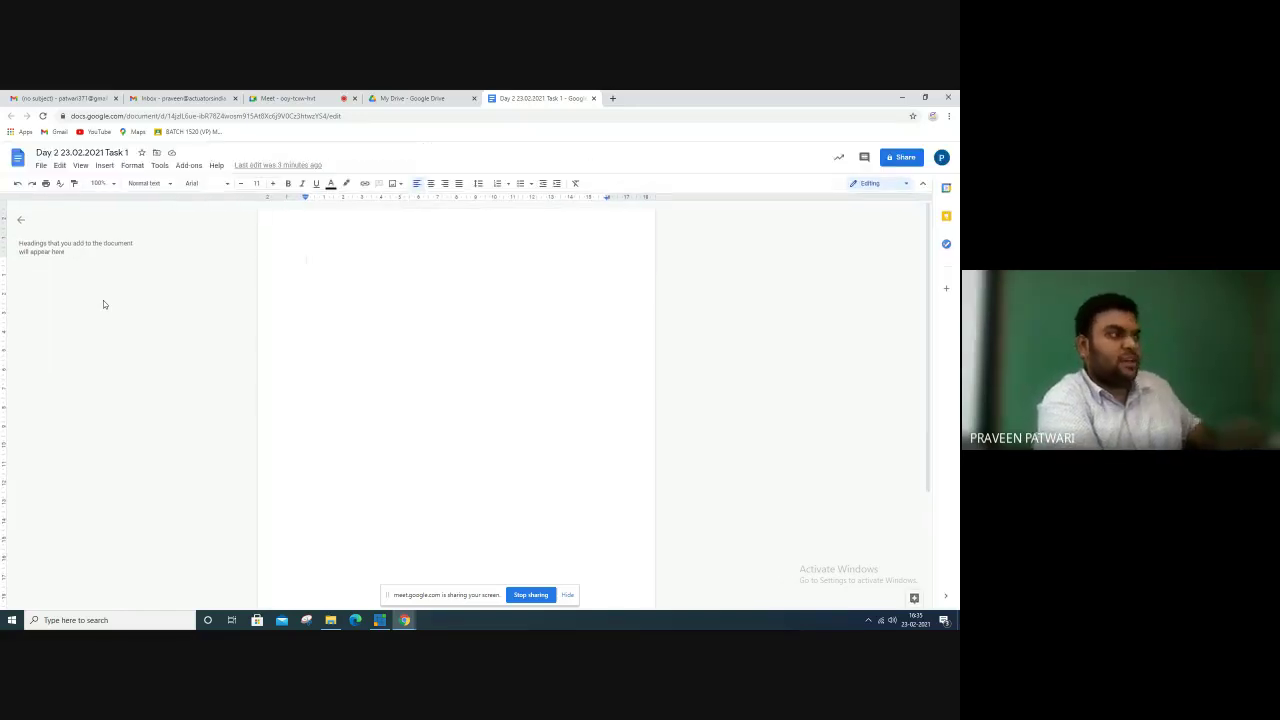
Show the Insert menu's image sources: upload from computer, Drive and By URL
left_click(105, 164)
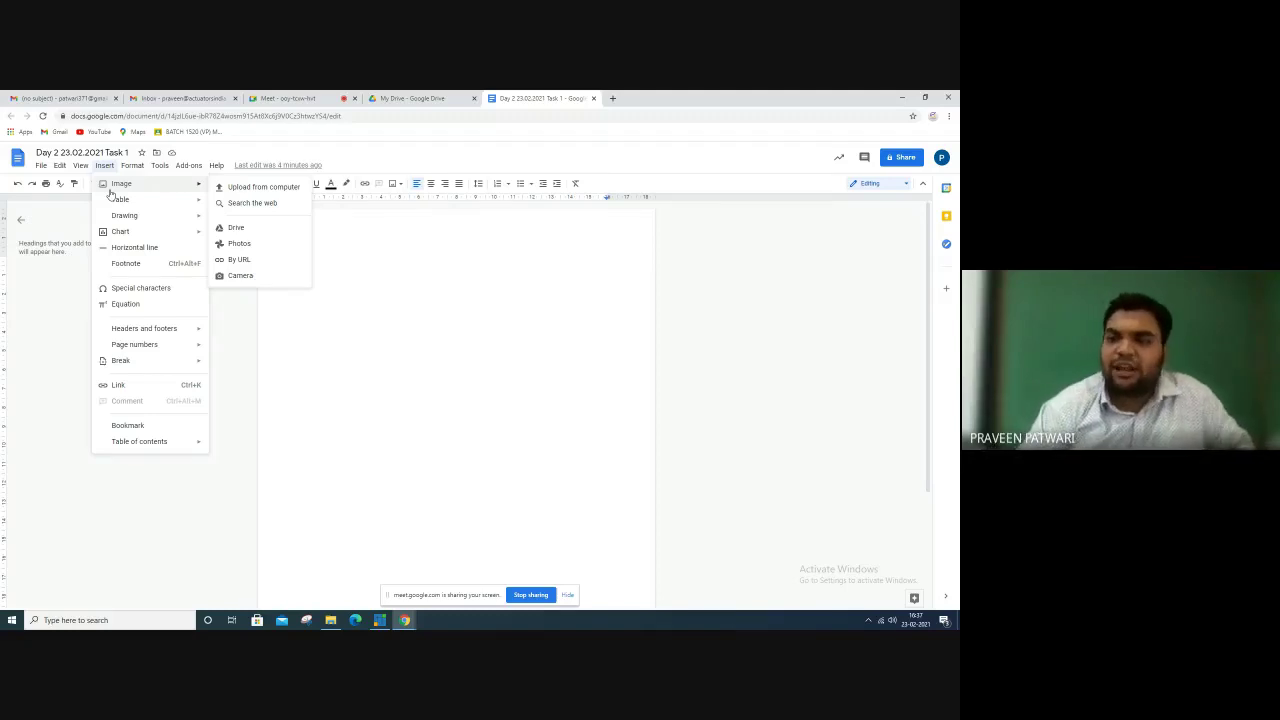
mouse_move(104, 165)
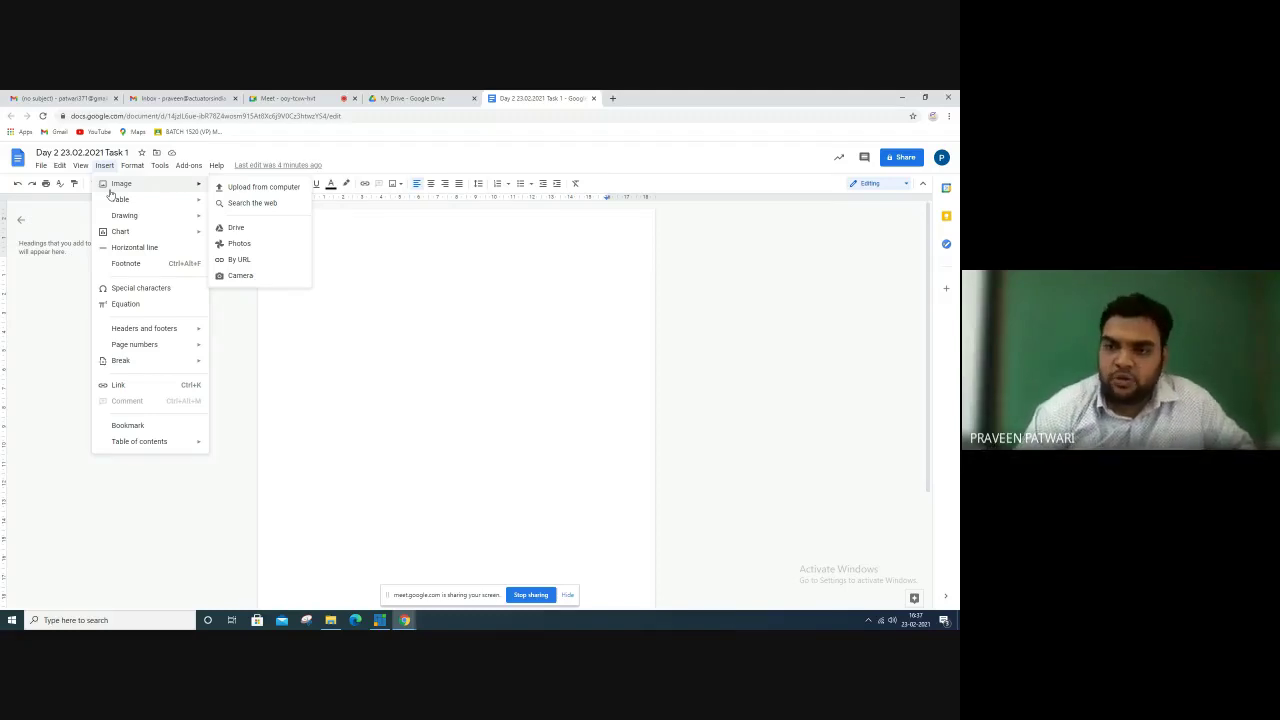
Open the Tools menu listing word count, Explore, dictionary and voice typing
left_click(132, 165)
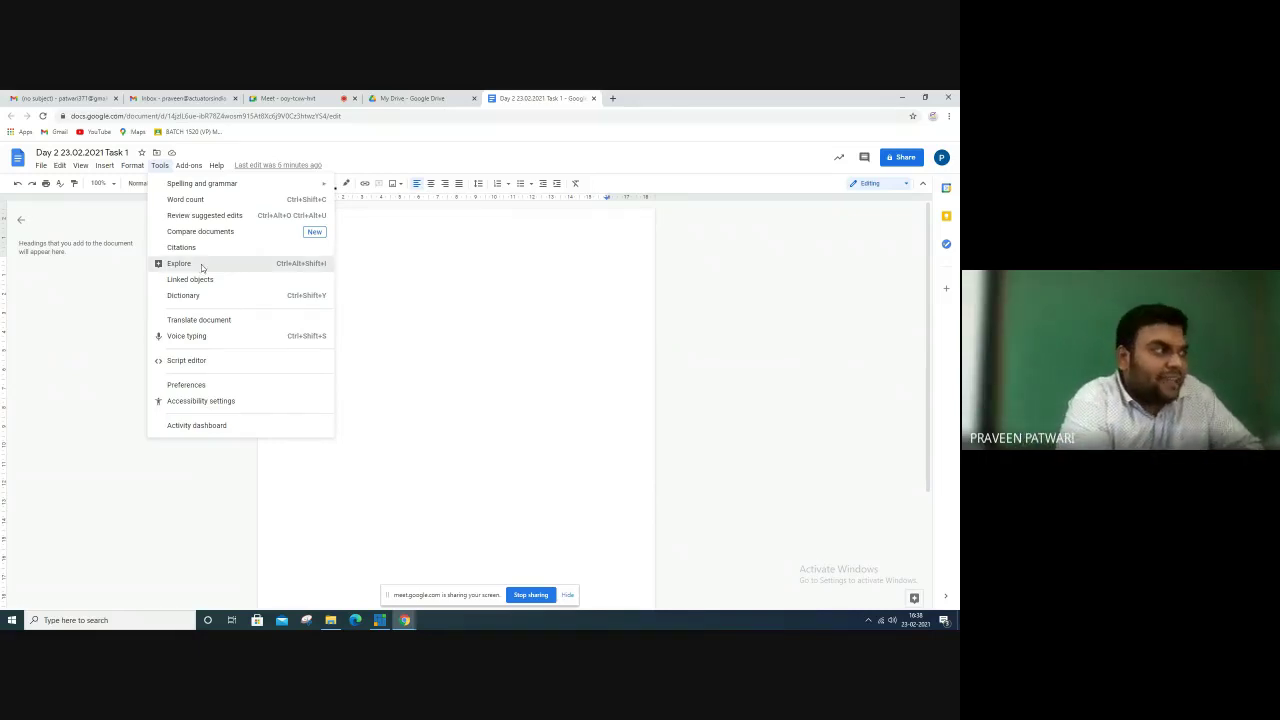
Open the Explore panel from Tools to search your docs and the web
left_click(200, 266)
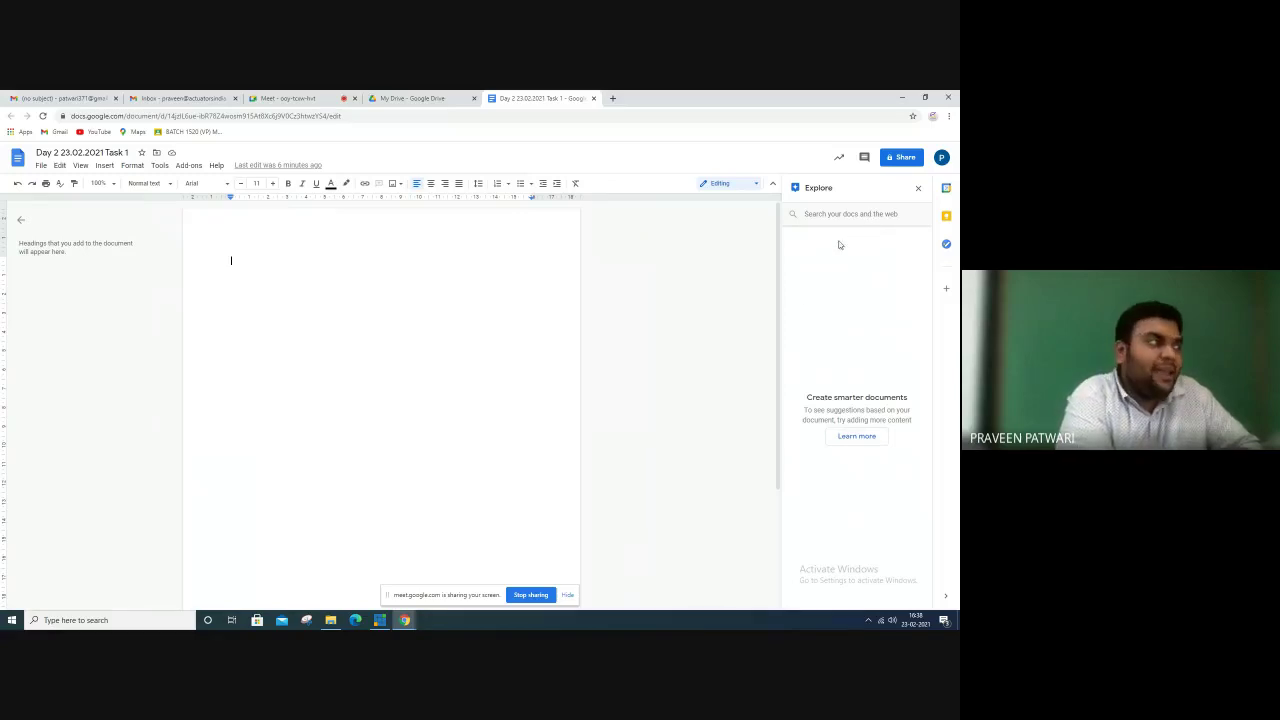
Close the Explore panel and open the Help menu with Docs Help, Training and shortcuts
left_click(918, 188)
left_click(133, 166)
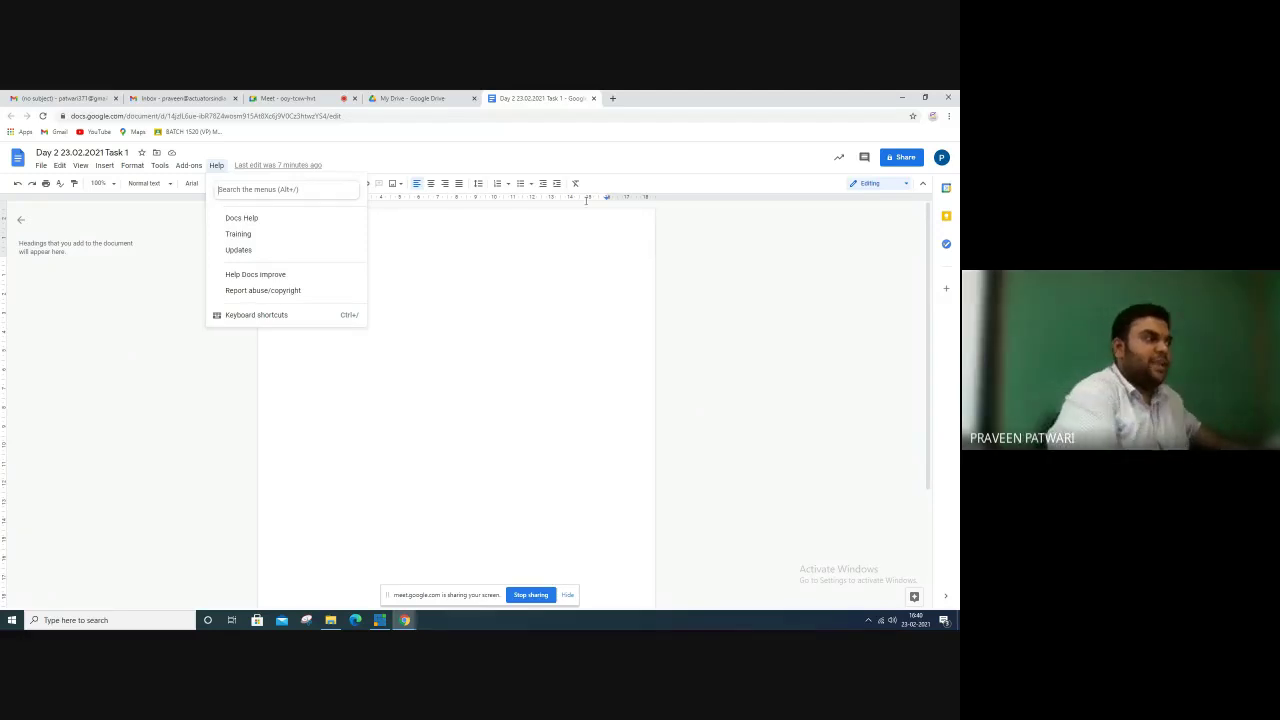
Type the self-introduction on teaching Mathematics, Statistics and Taxation at age 28, accepting Smart Compose
left_click(425, 293)
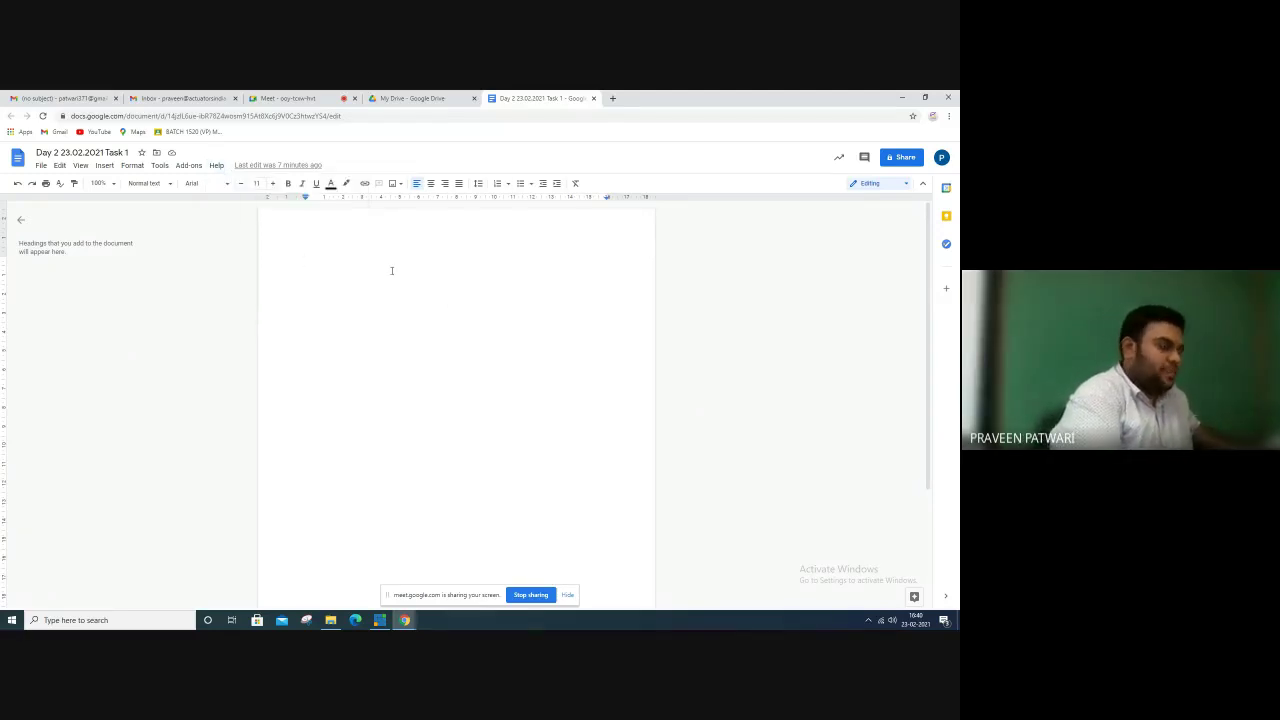
type("Hi")
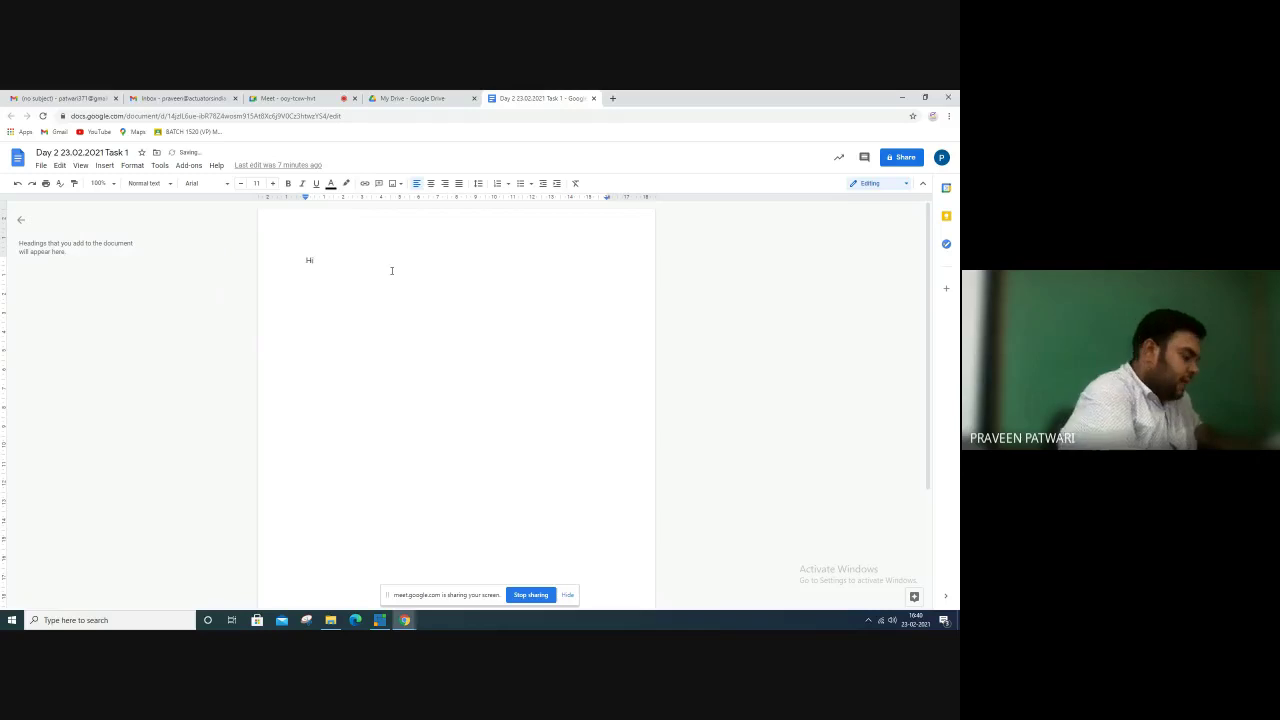
type(". I amVi")
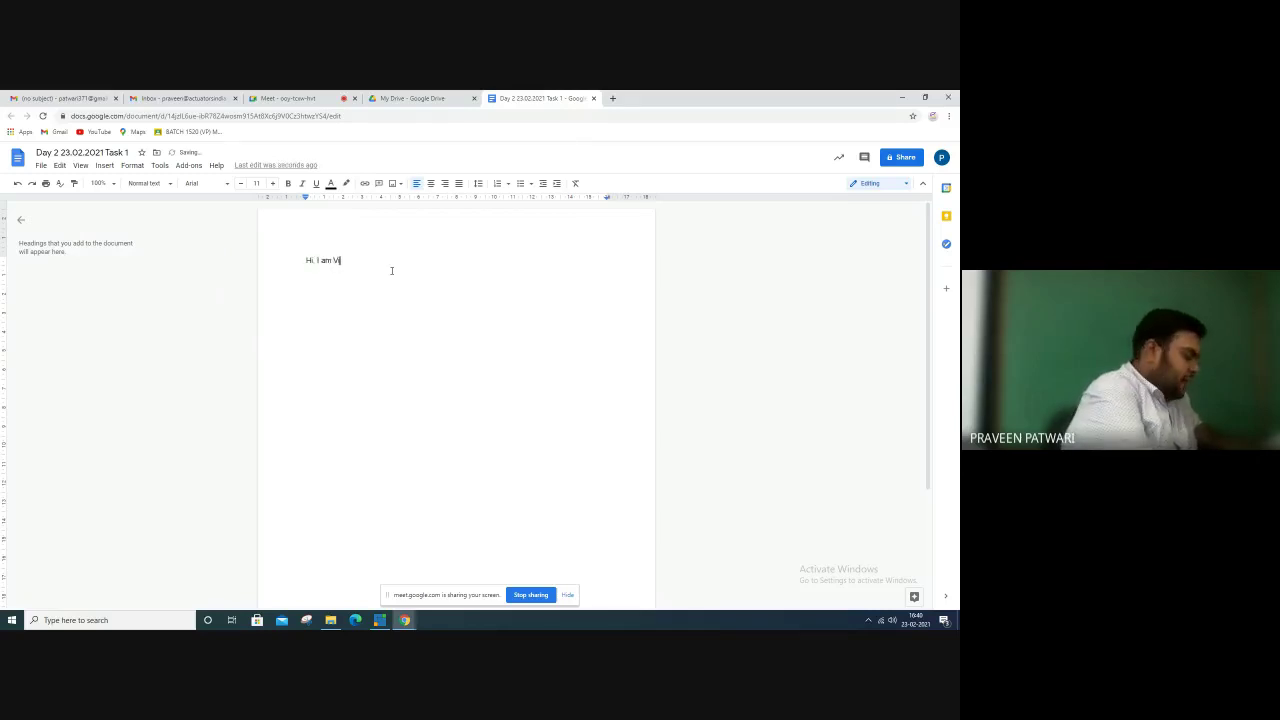
type("vek Pa")
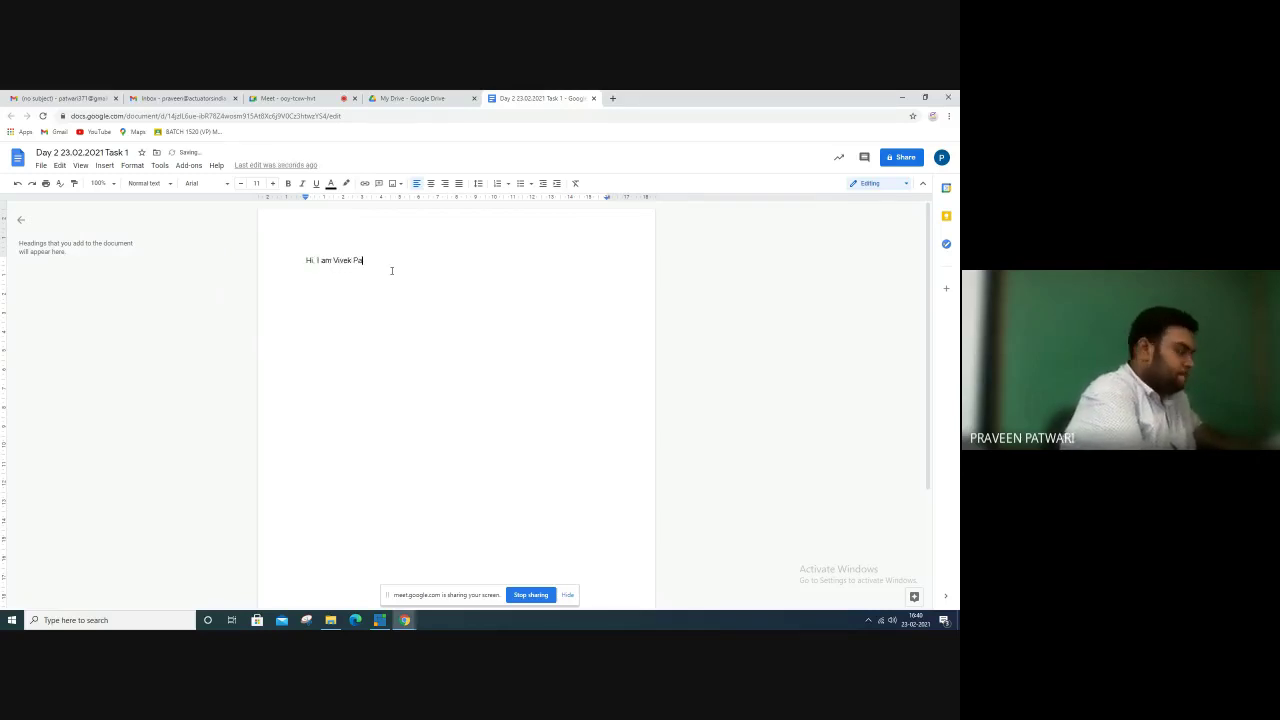
type("twari.")
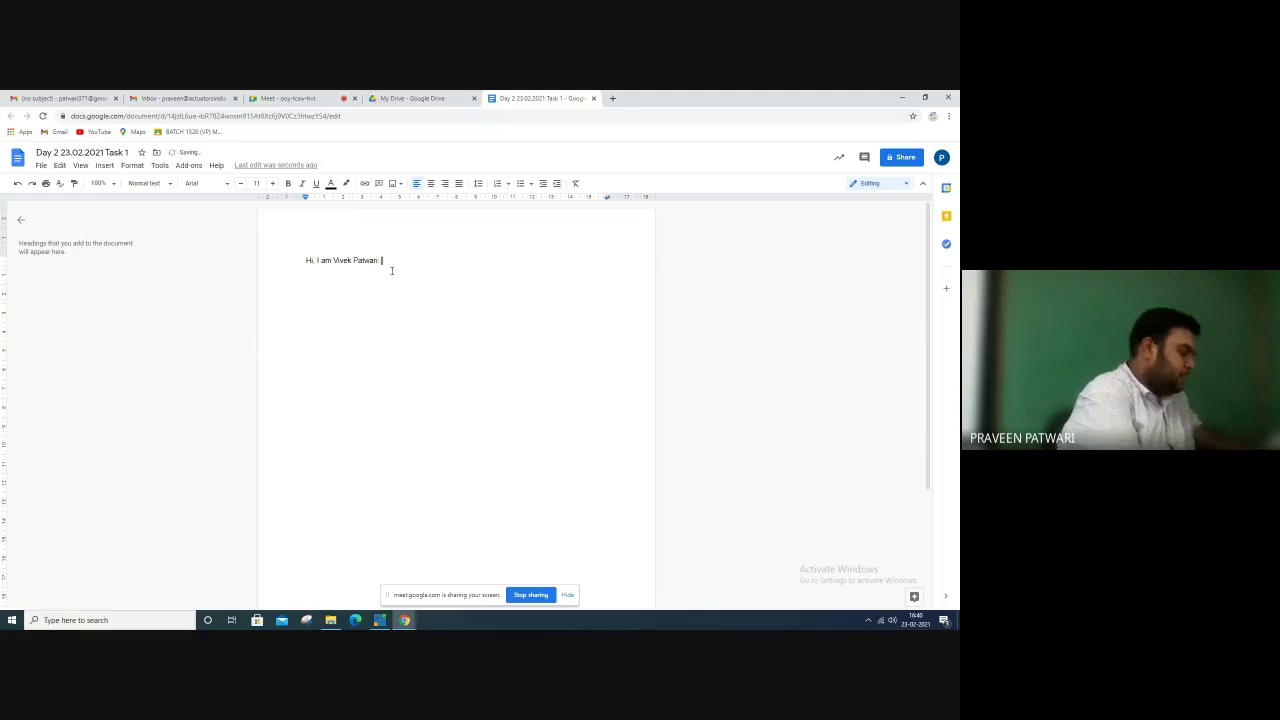
type("I am co")
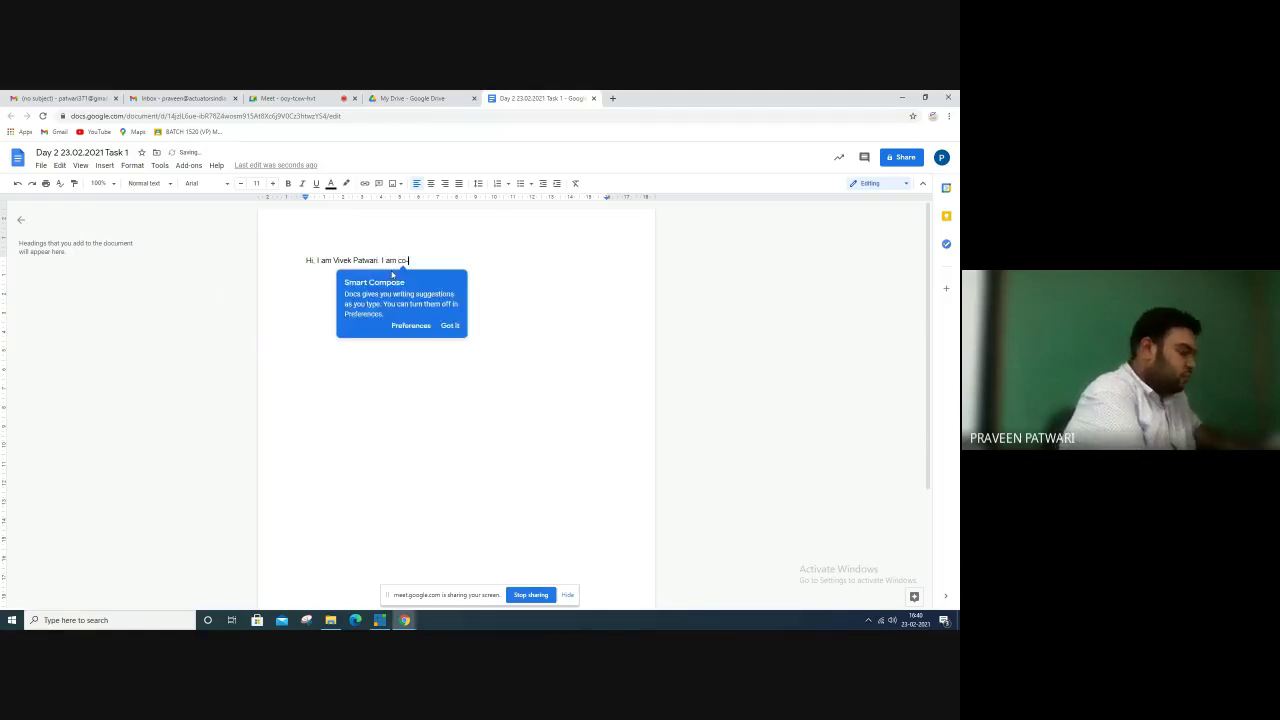
type("-founder")
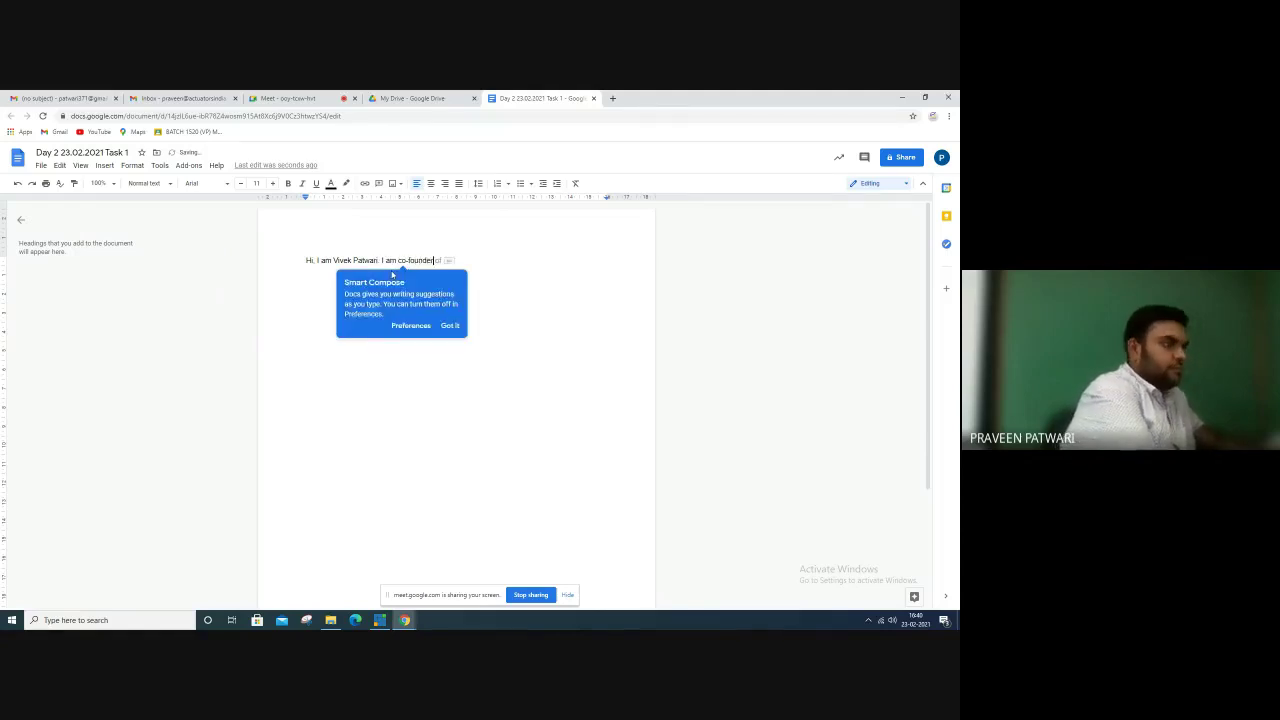
type(" of AEI. I")
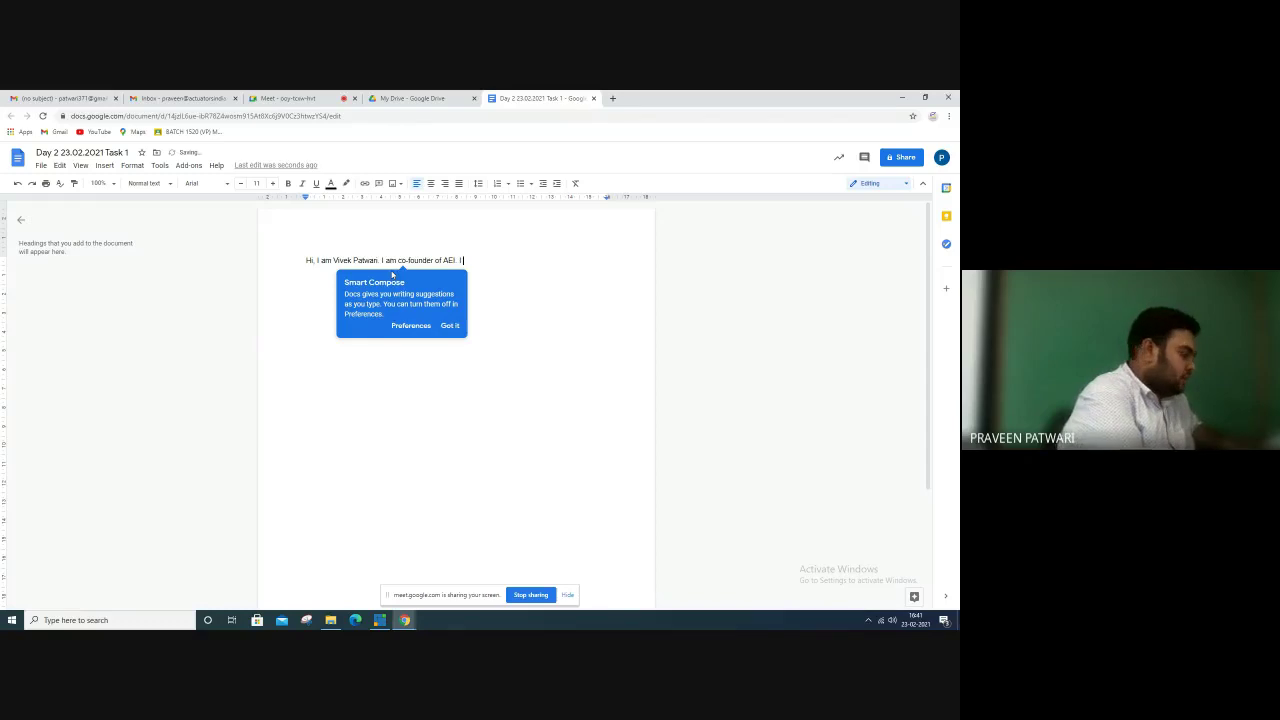
type(" teach Ma")
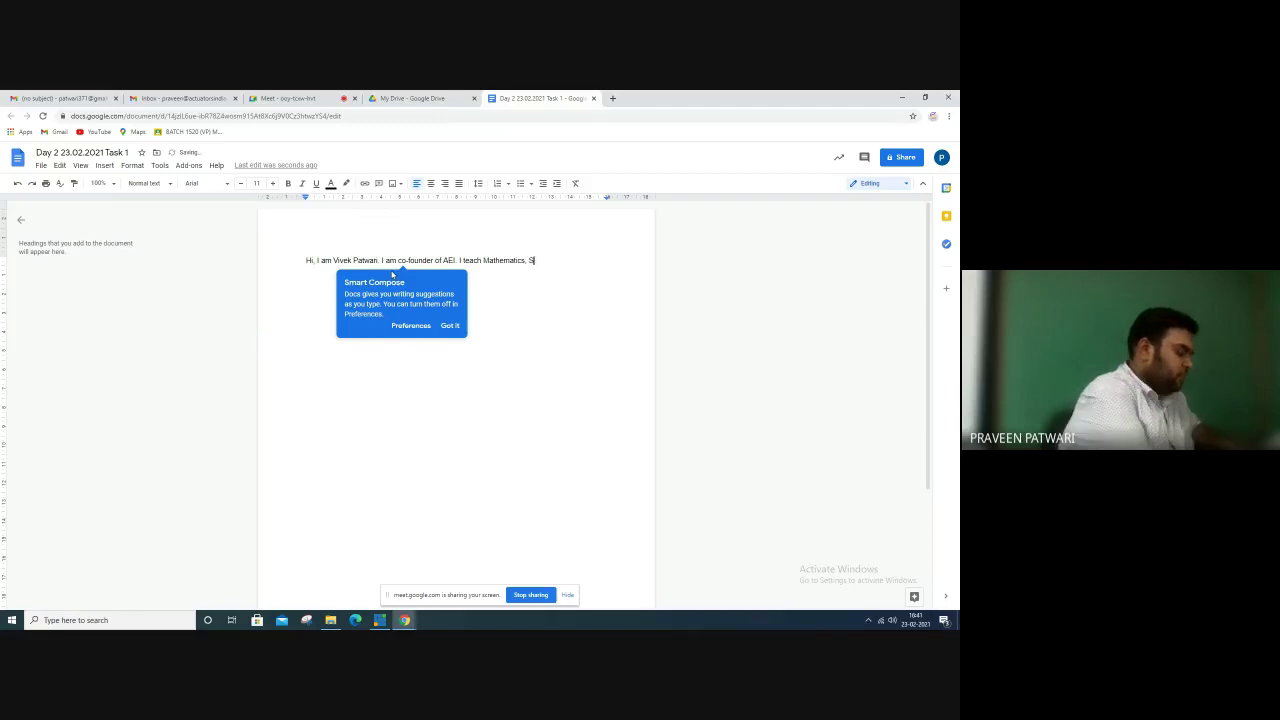
type("themat")
key("Tab")
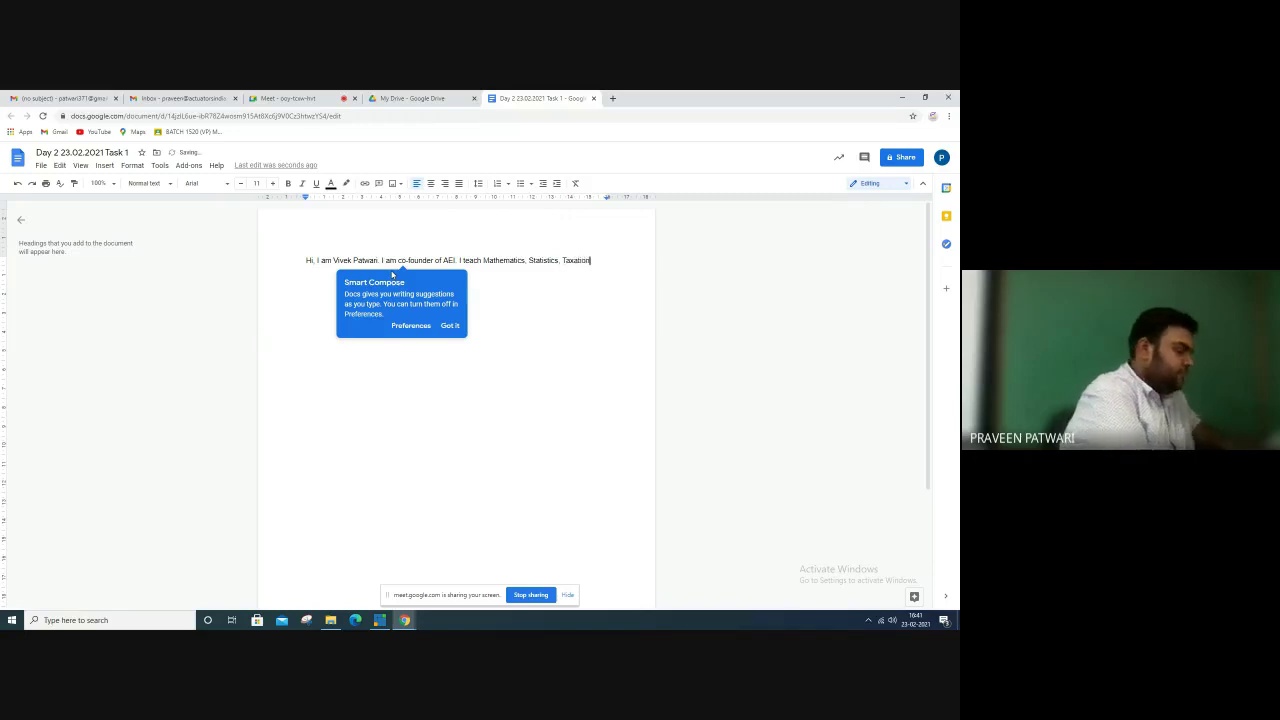
type("& Other")
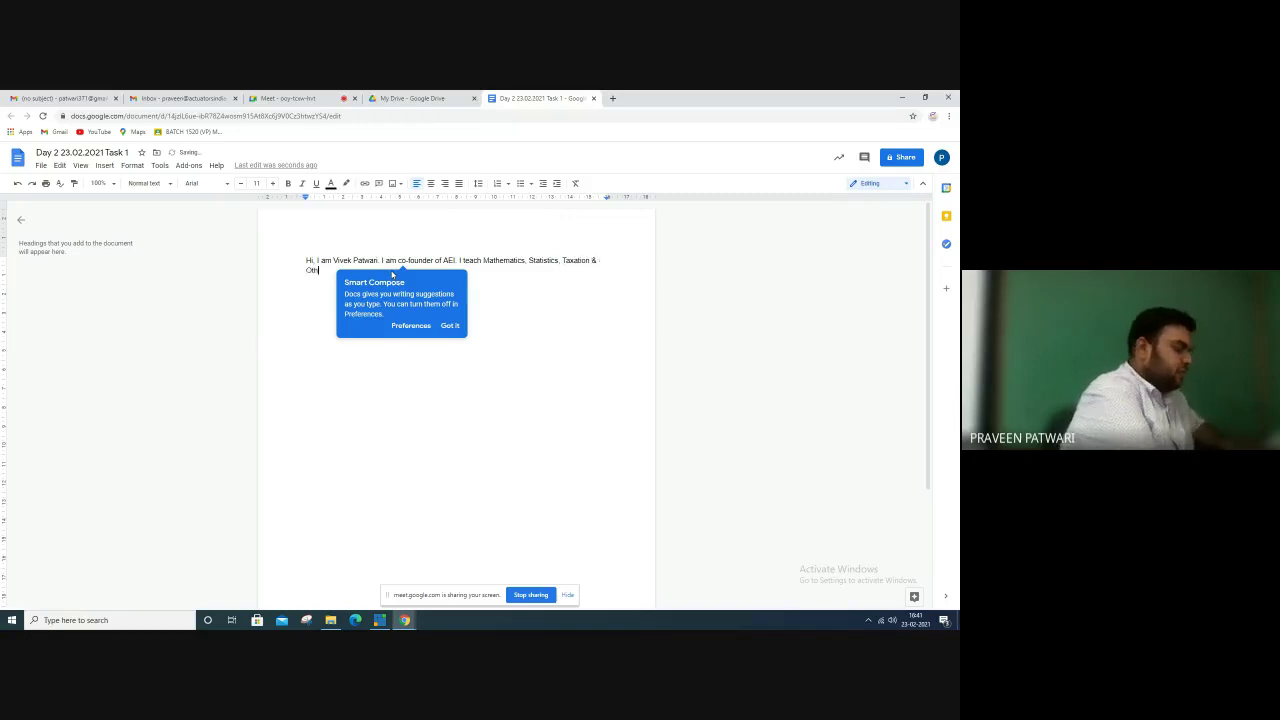
type(" Practical Subjects")
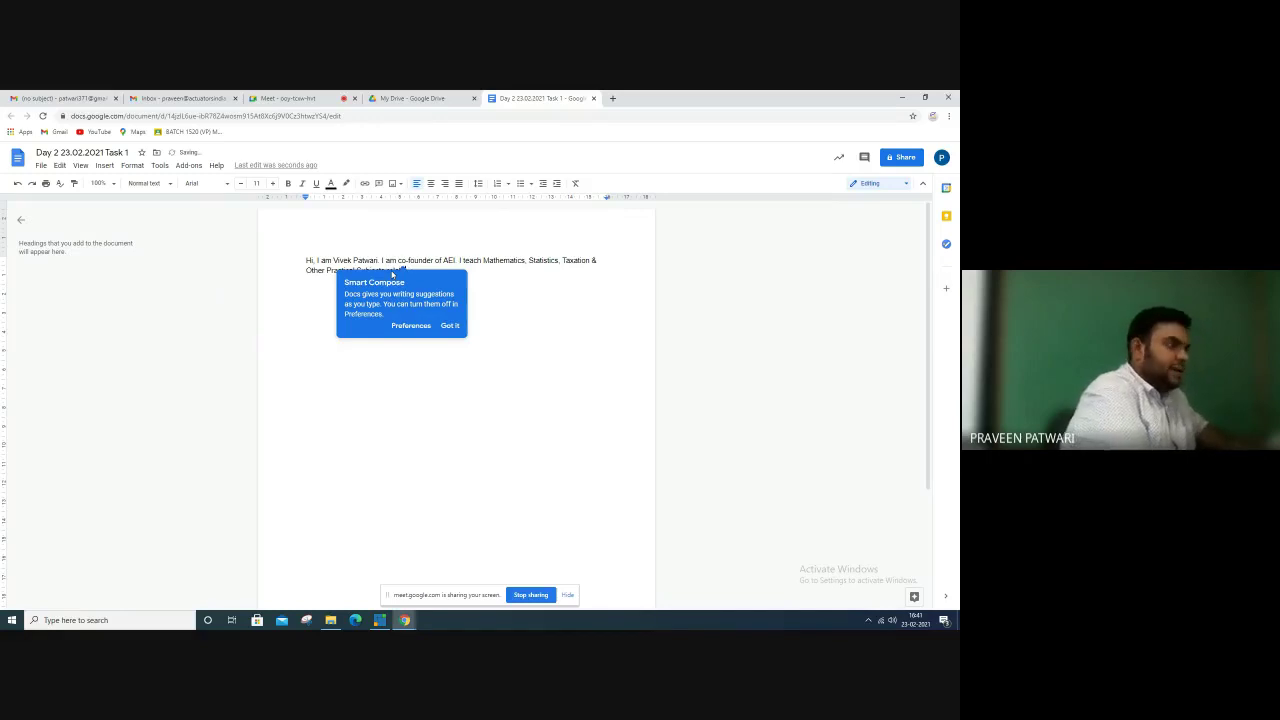
left_click(450, 325)
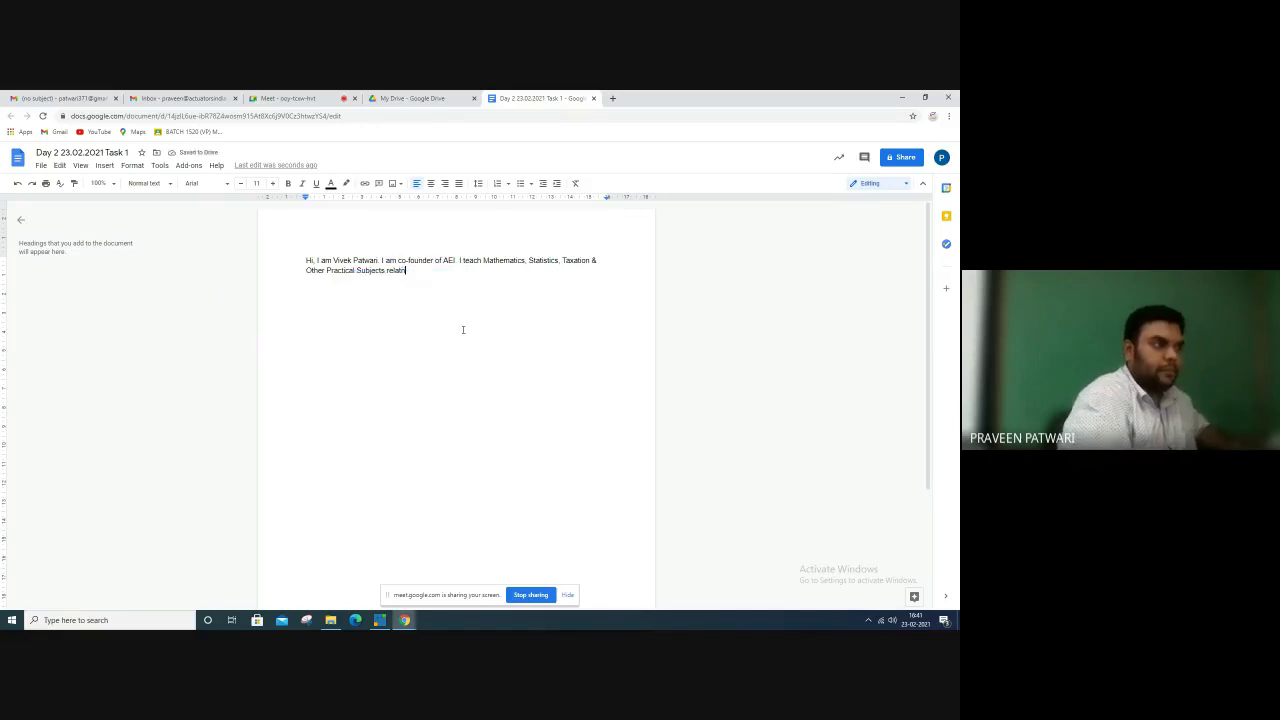
key("BackSpace")
type("i")
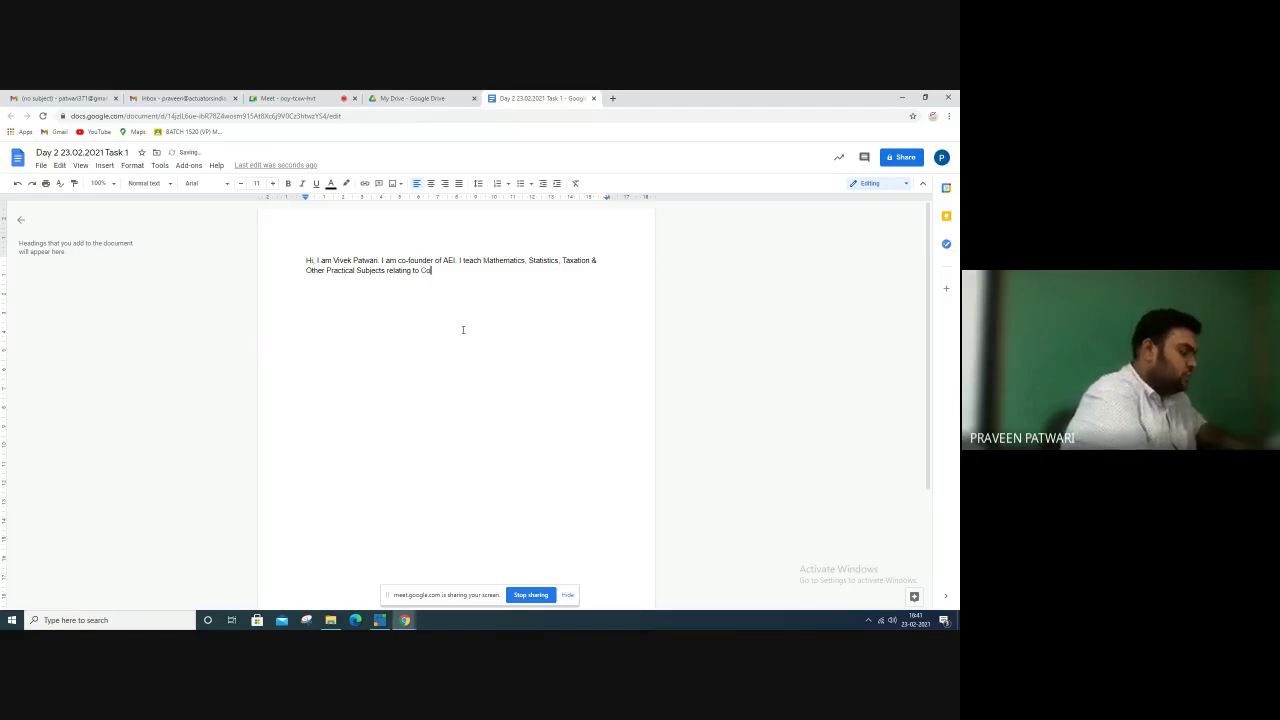
type("mmerce")
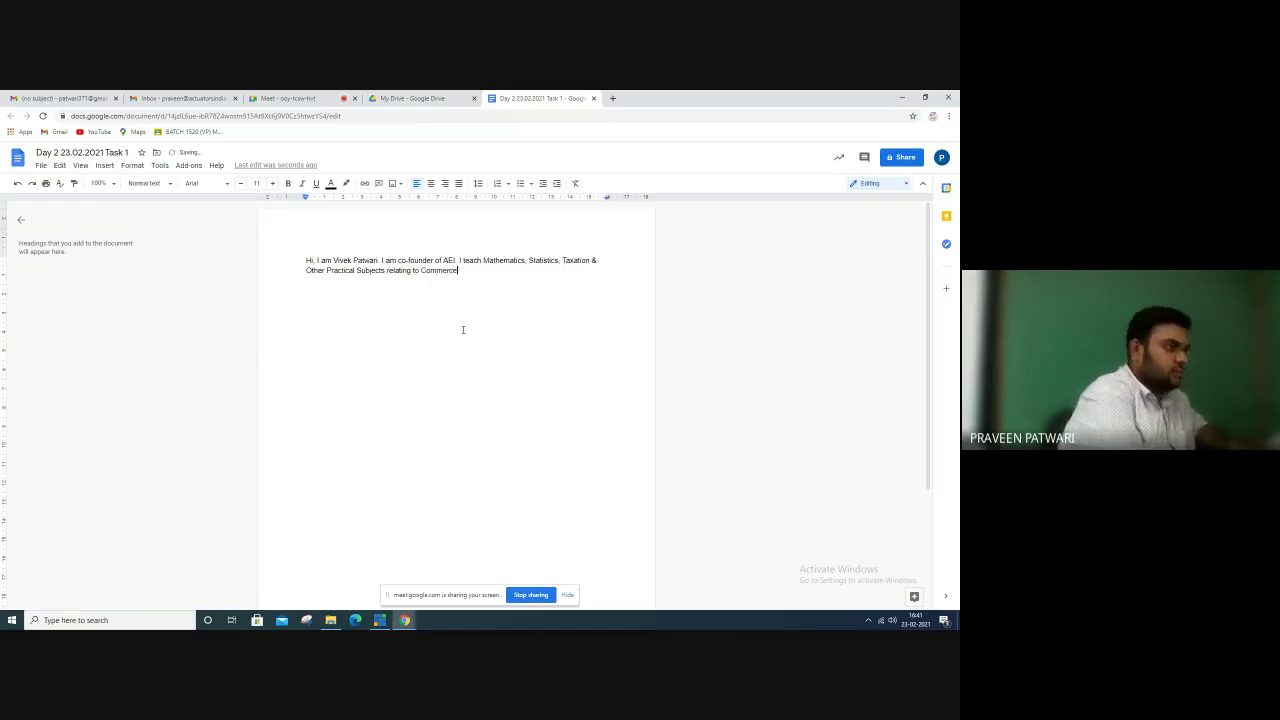
type(" field")
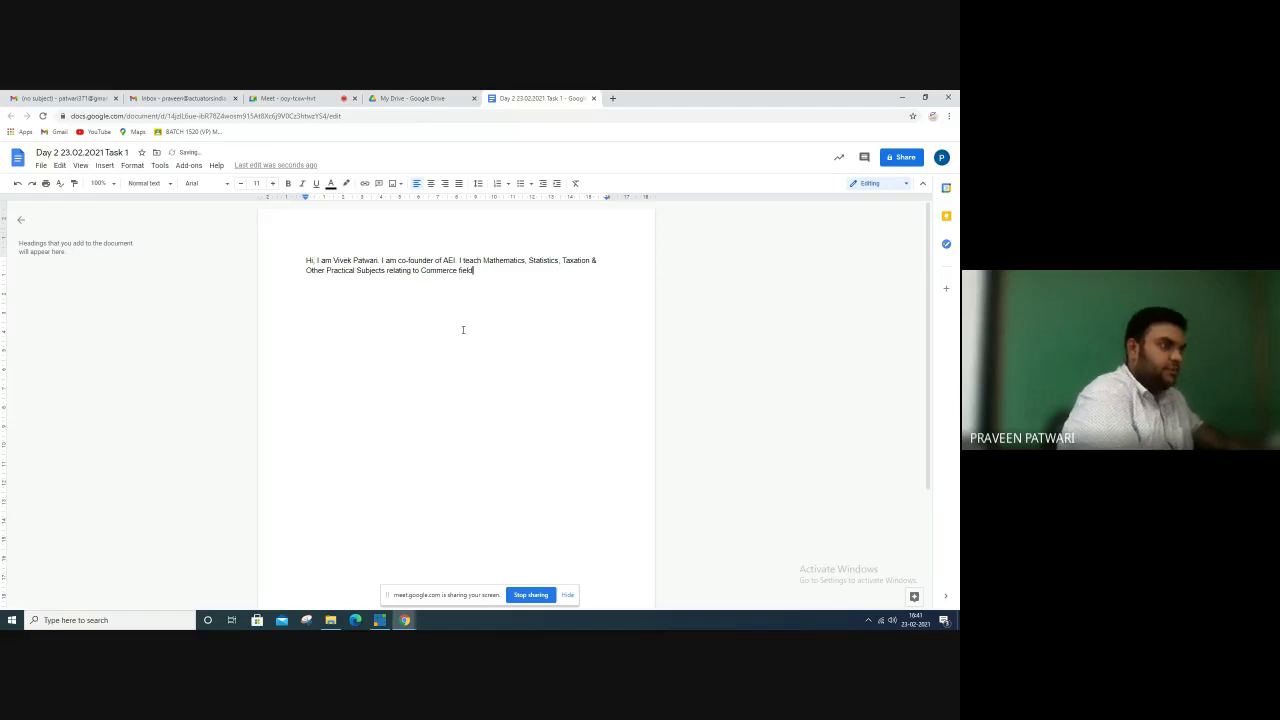
type(". My age is 28 and")
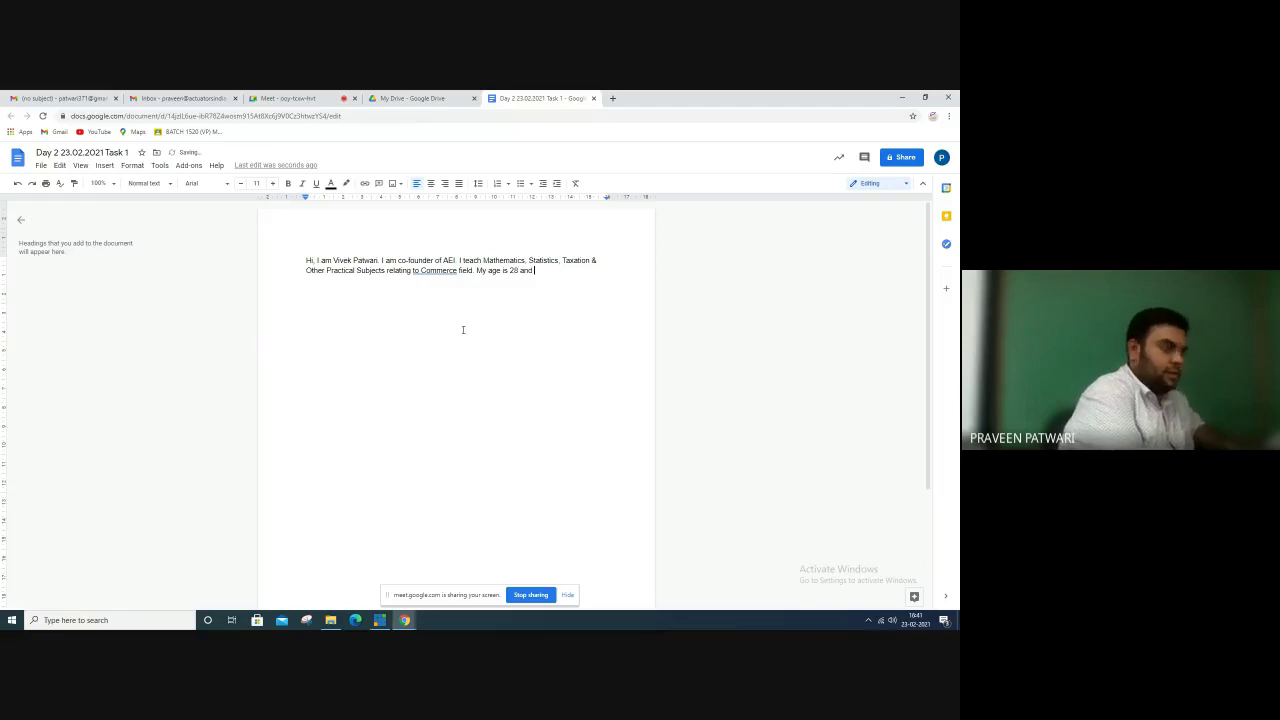
type("am")
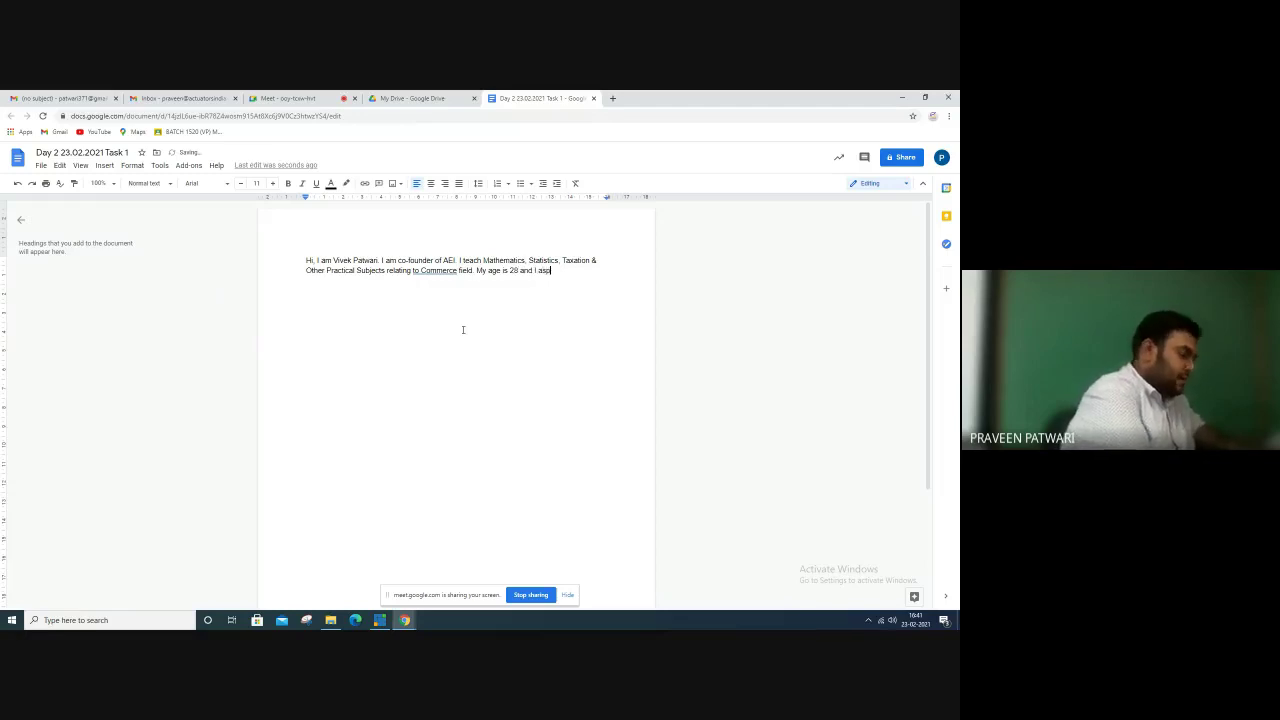
type("irate ")
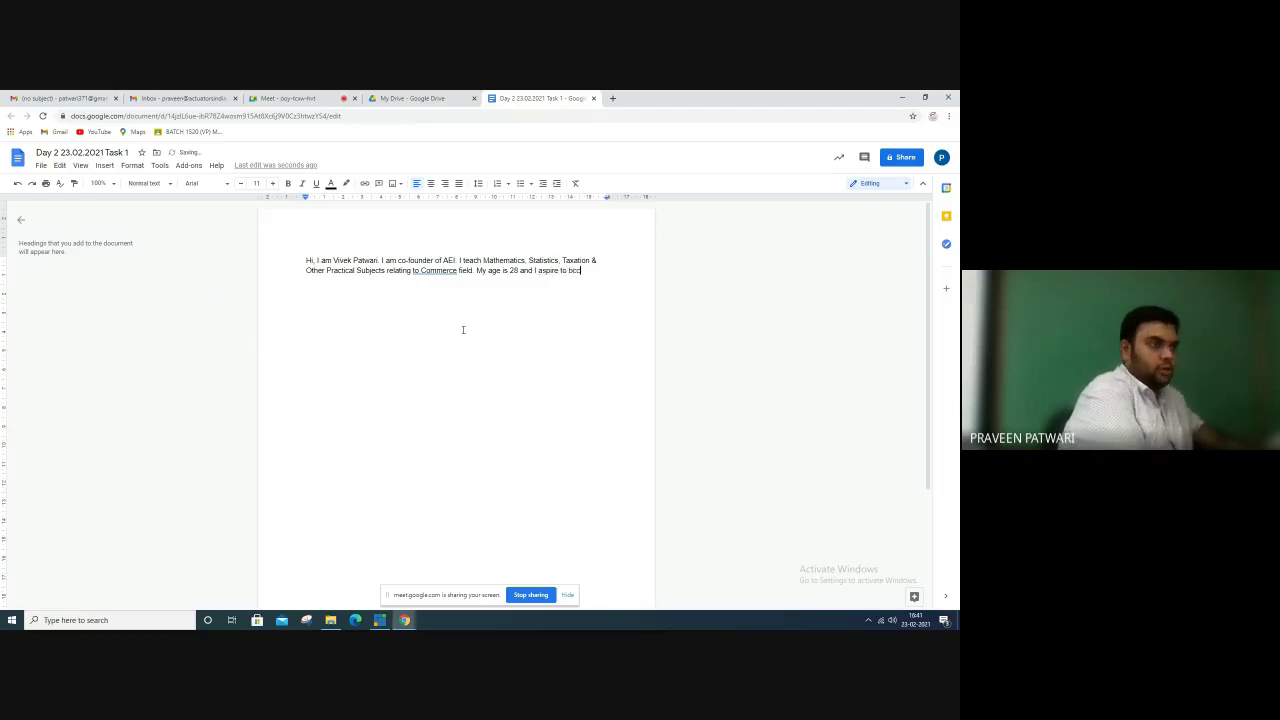
type("c")
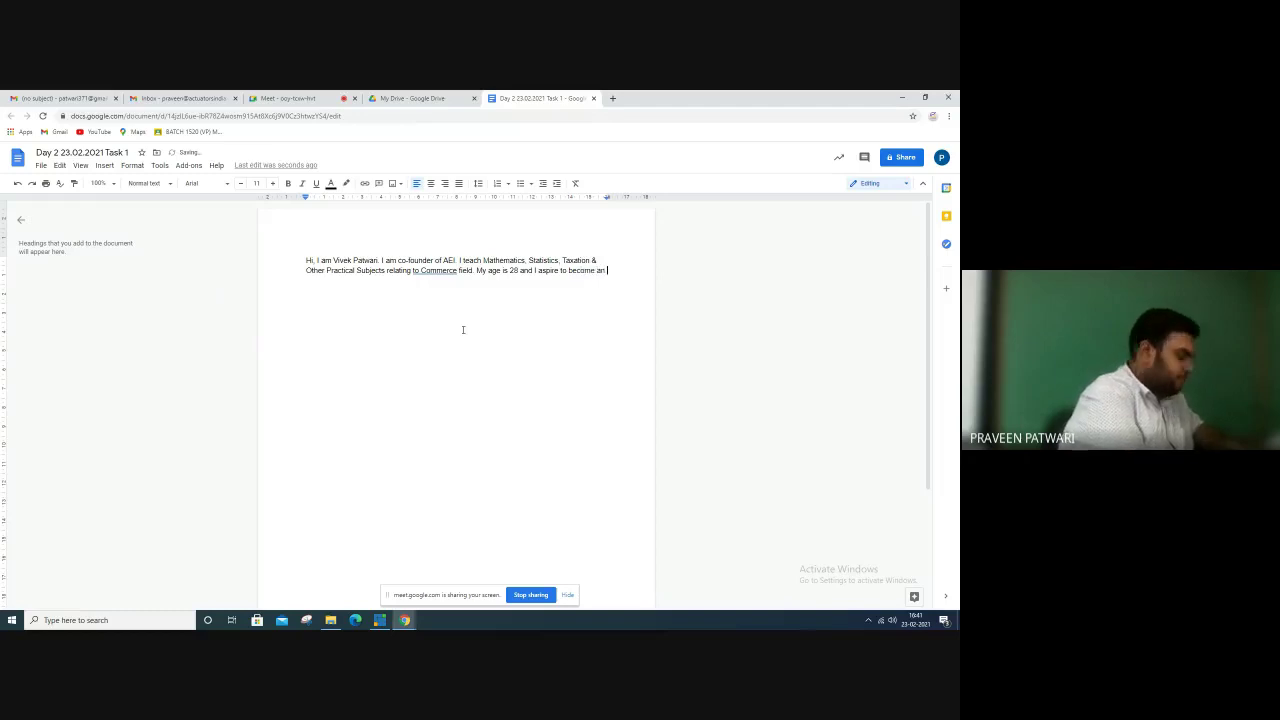
type("tionist.")
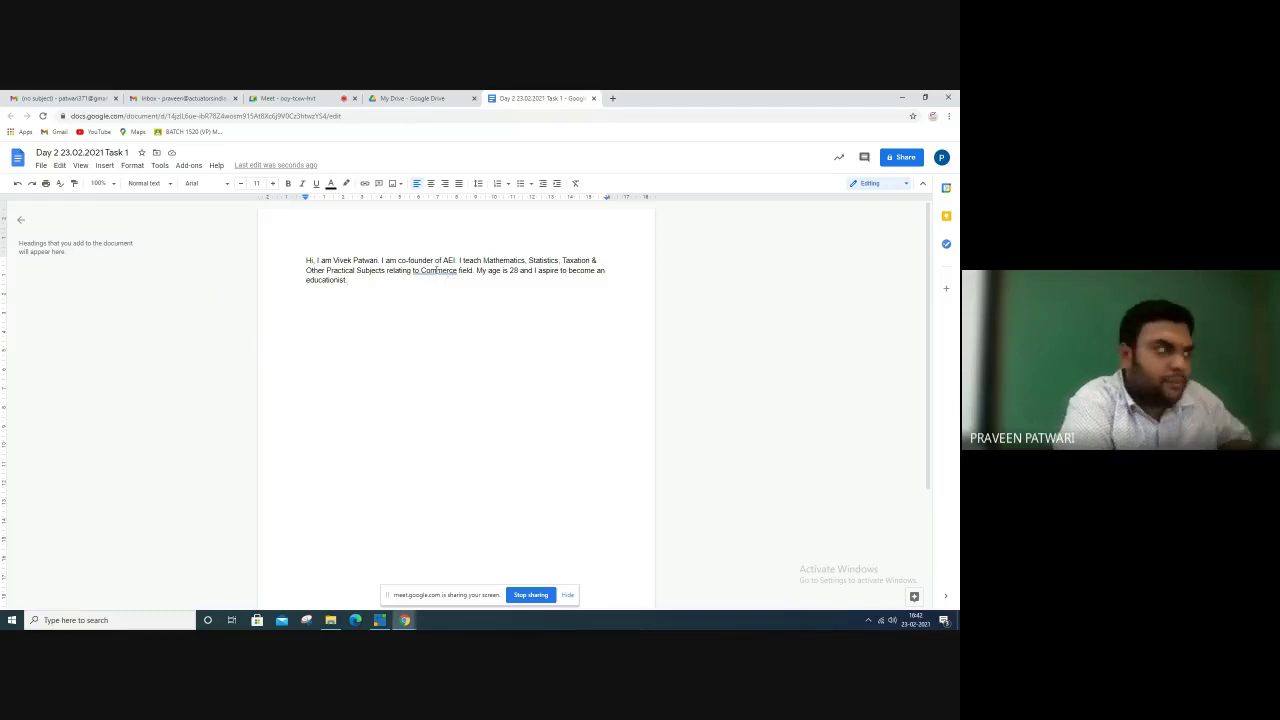
Accept the grammar suggestion for Commerce and highlight the name in yellow
right_click(424, 270)
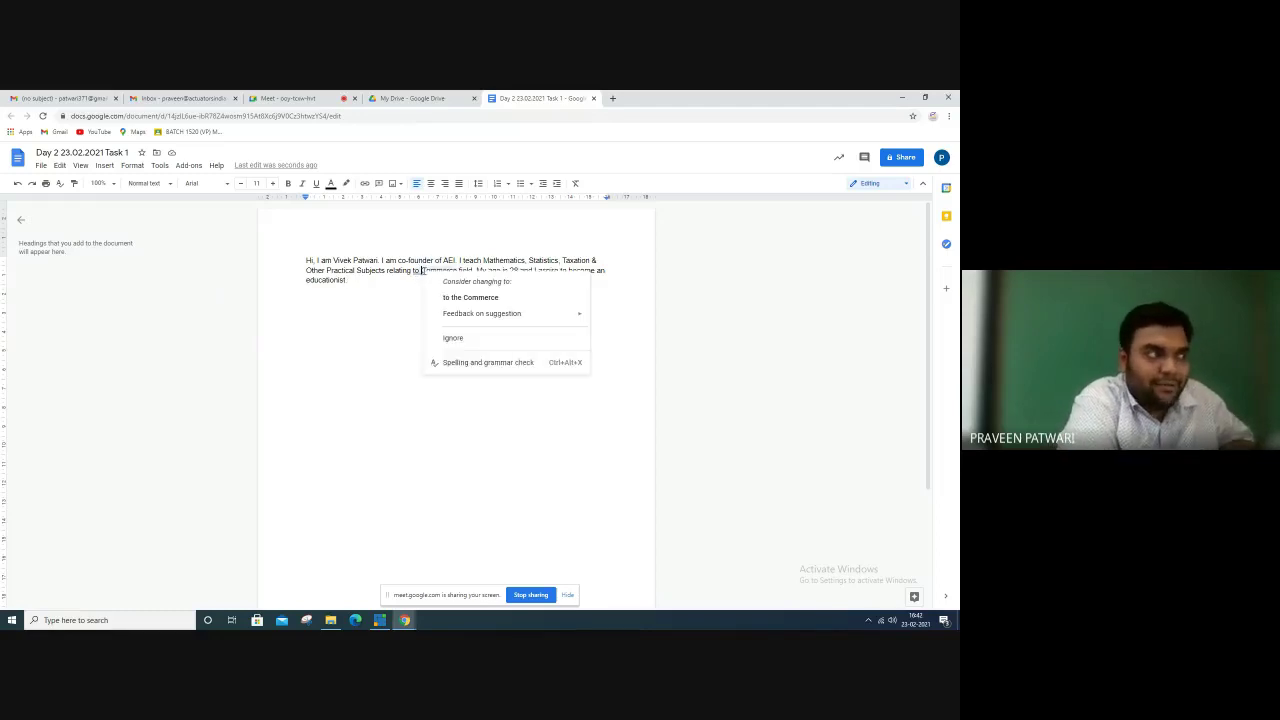
left_click(450, 297)
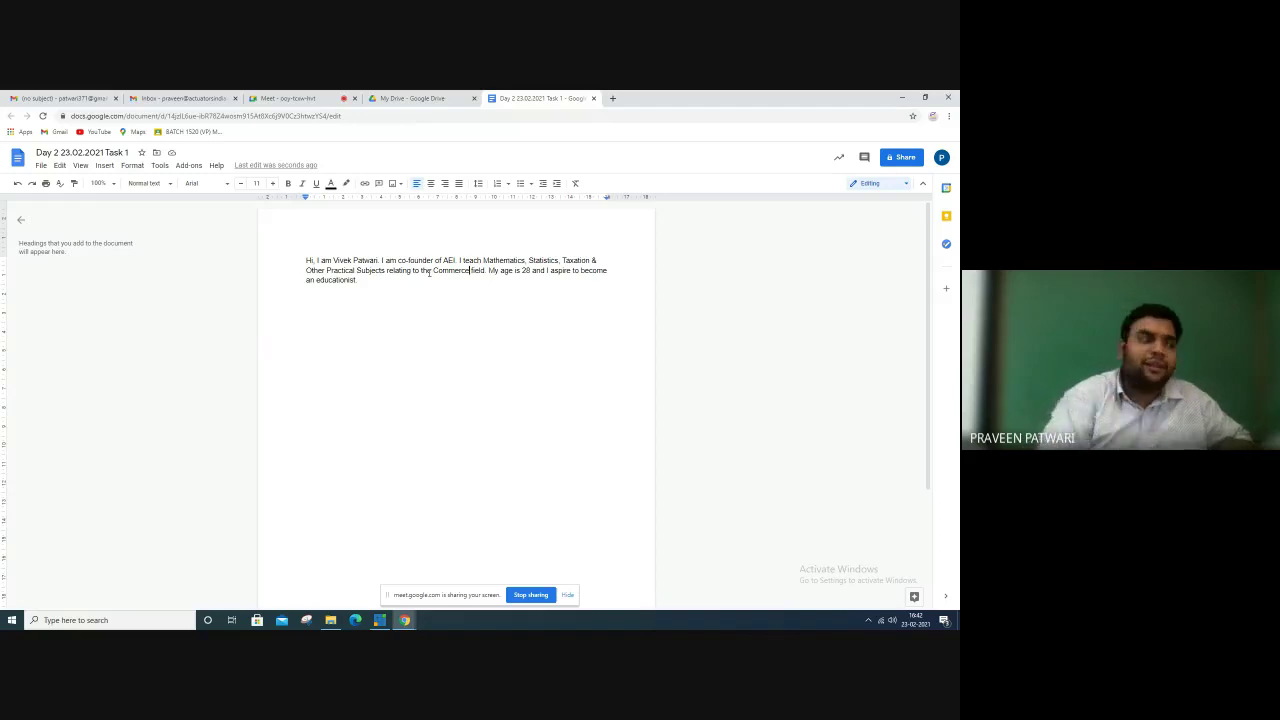
key("ctrl+End")
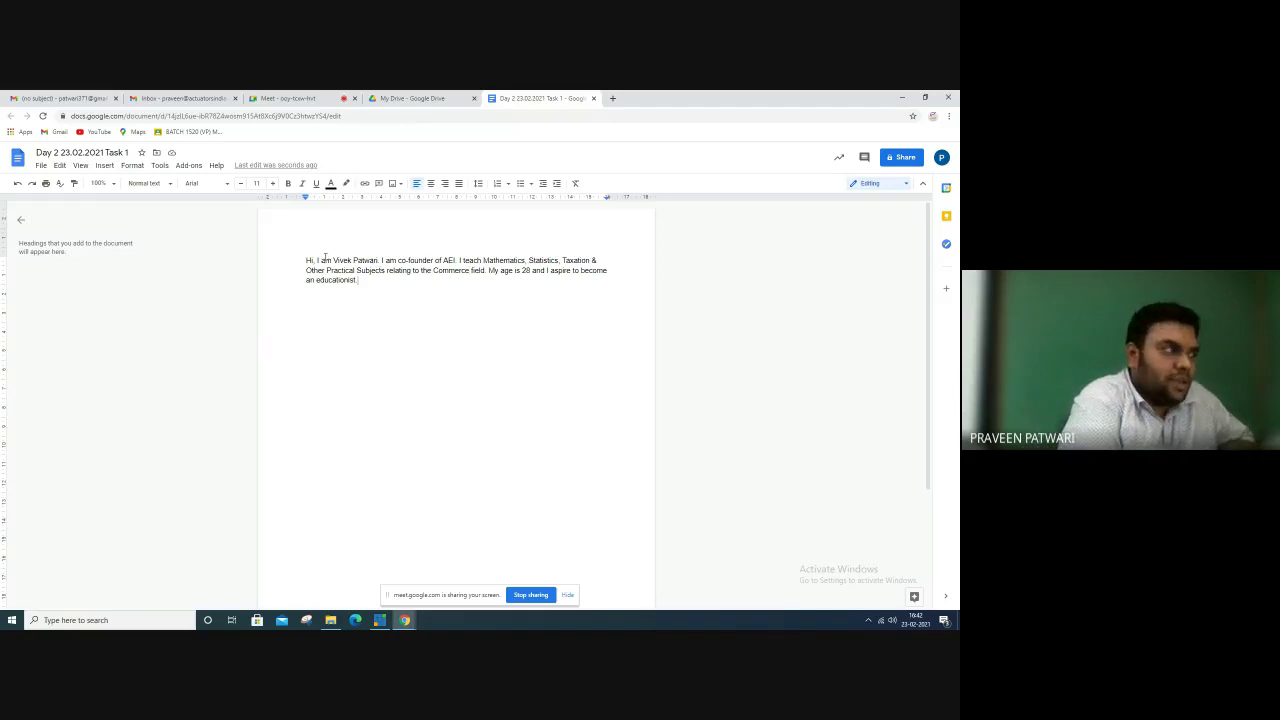
left_click_drag(334, 260, 379, 266)
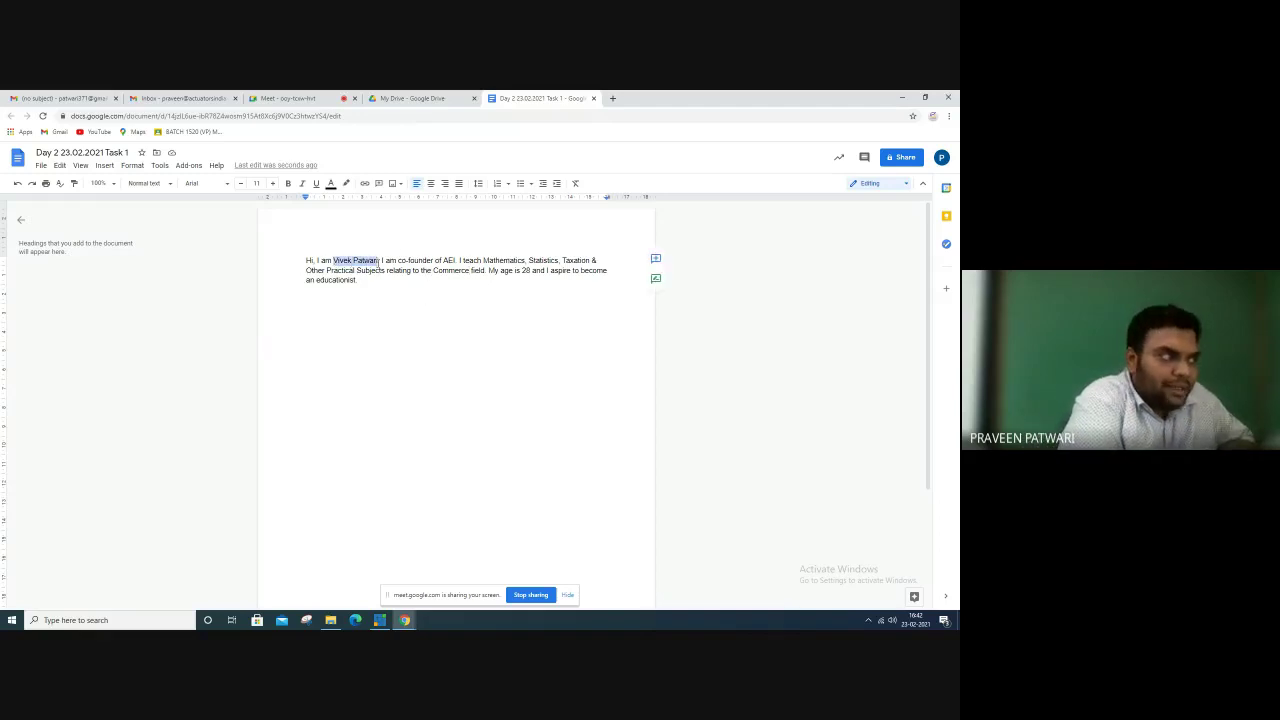
left_click(346, 184)
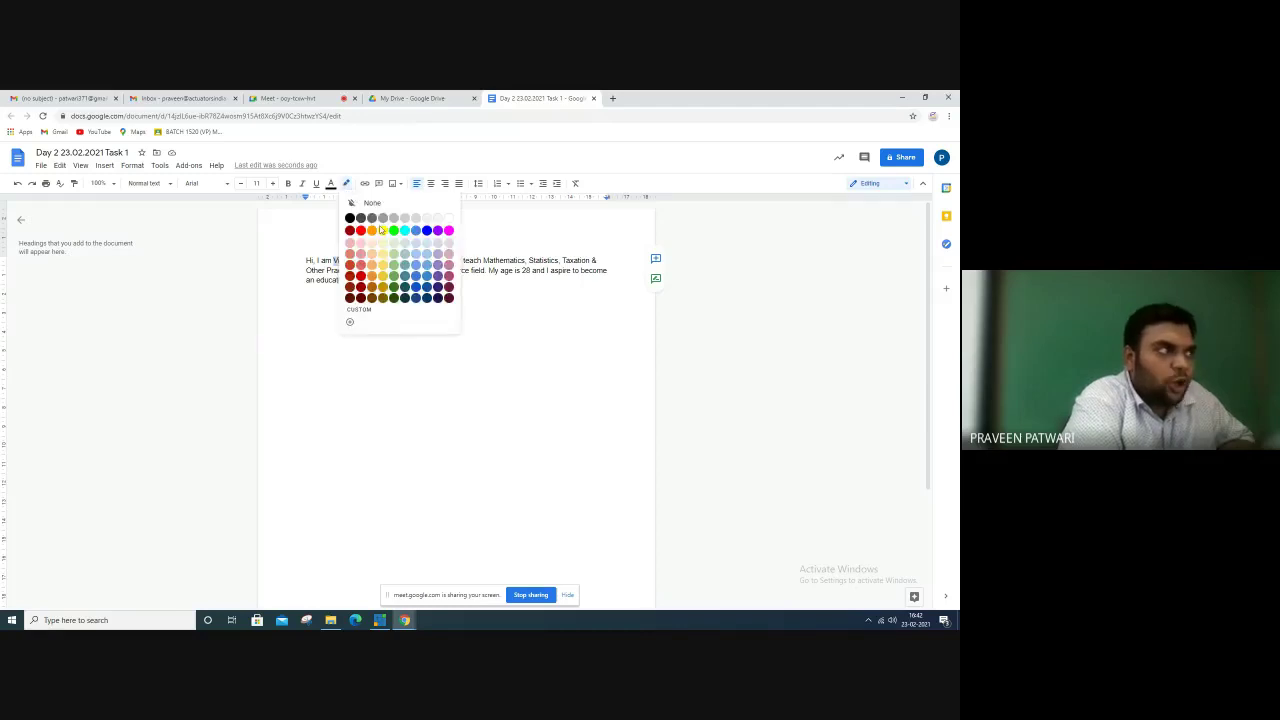
left_click(382, 231)
left_click(397, 356)
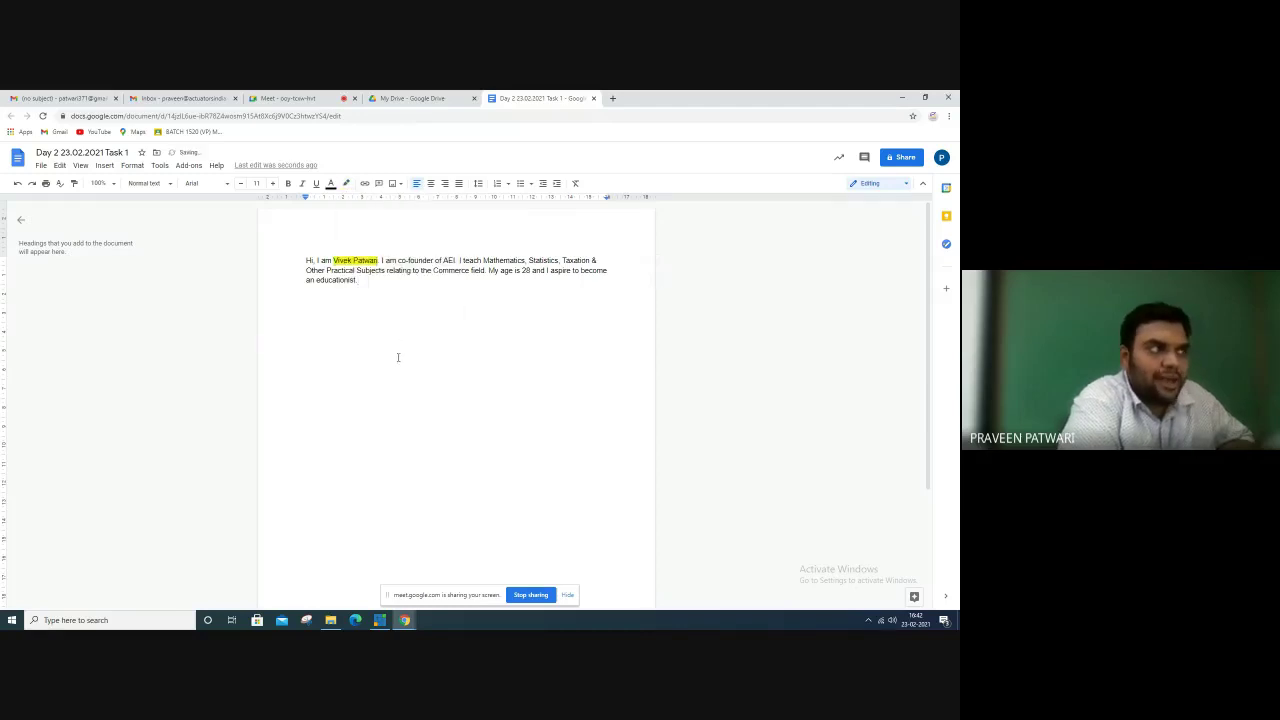
Underline AEI and bold 'Mathematics, Statistics, Taxation & Other Practical Subjects'
double_click(447, 260)
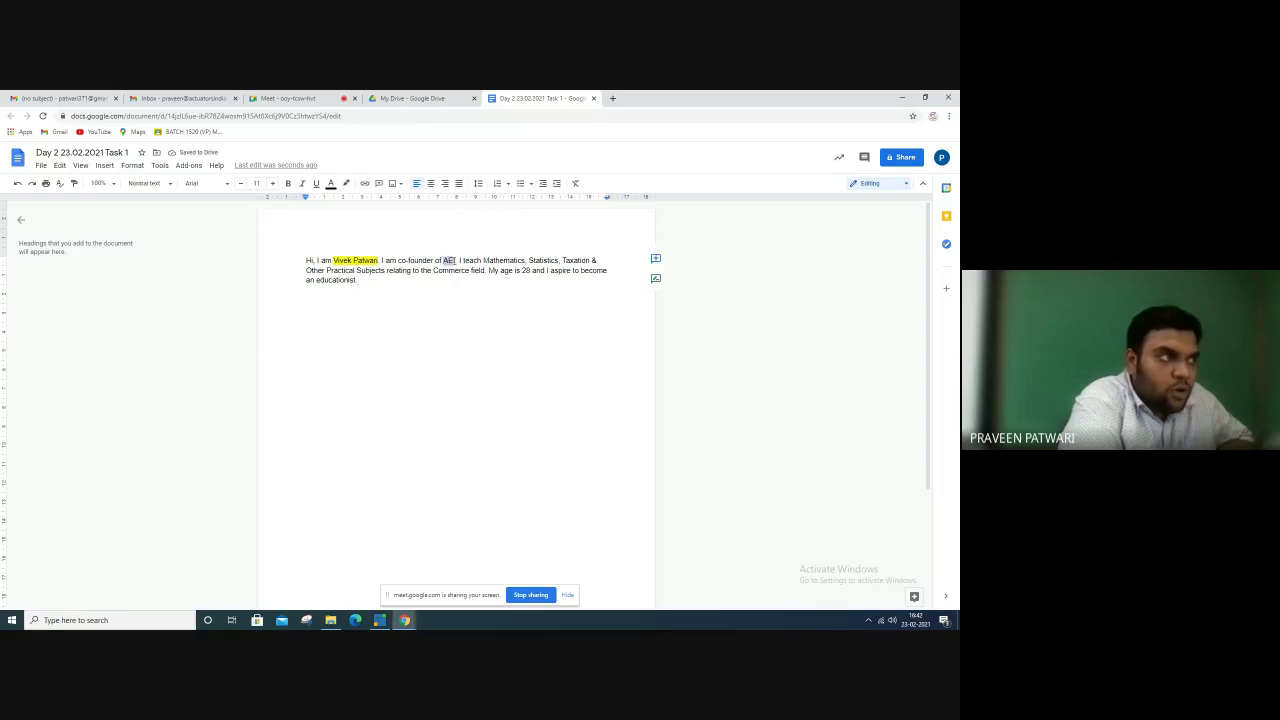
left_click(316, 184)
left_click(410, 403)
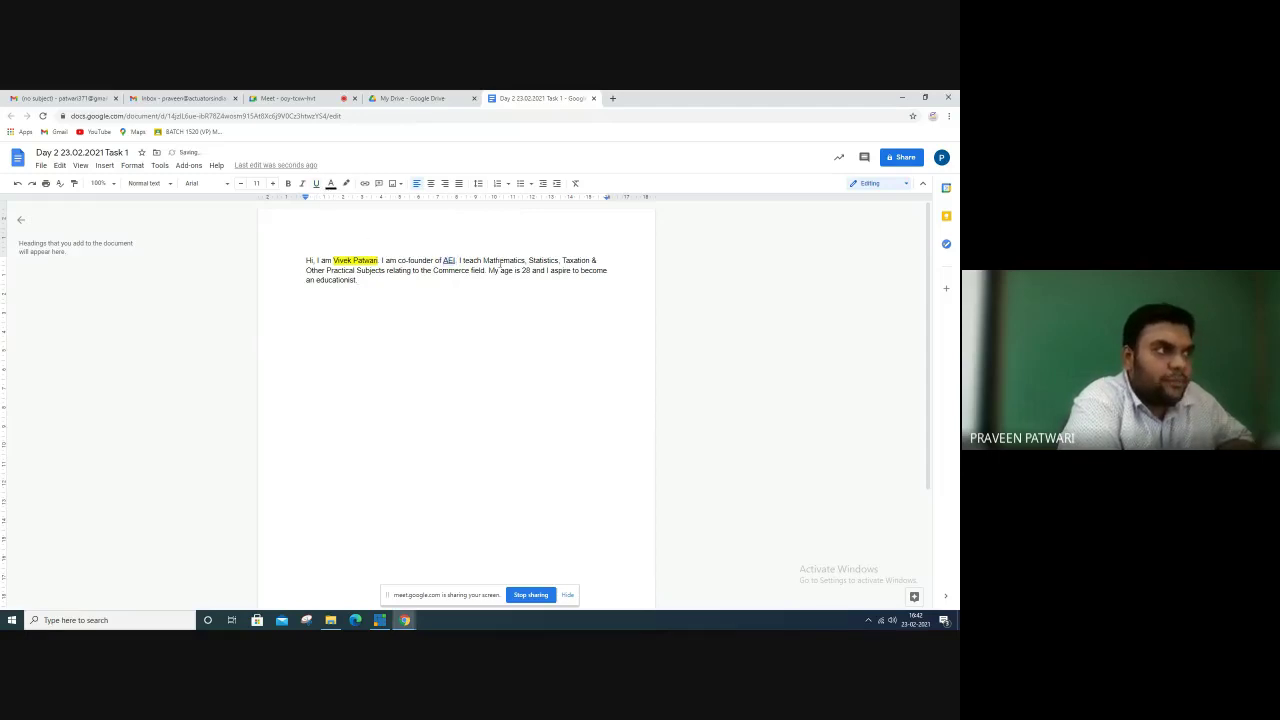
mouse_move(484, 260)
left_mouse_down()
mouse_move(586, 261)
mouse_move(388, 270)
left_mouse_up()
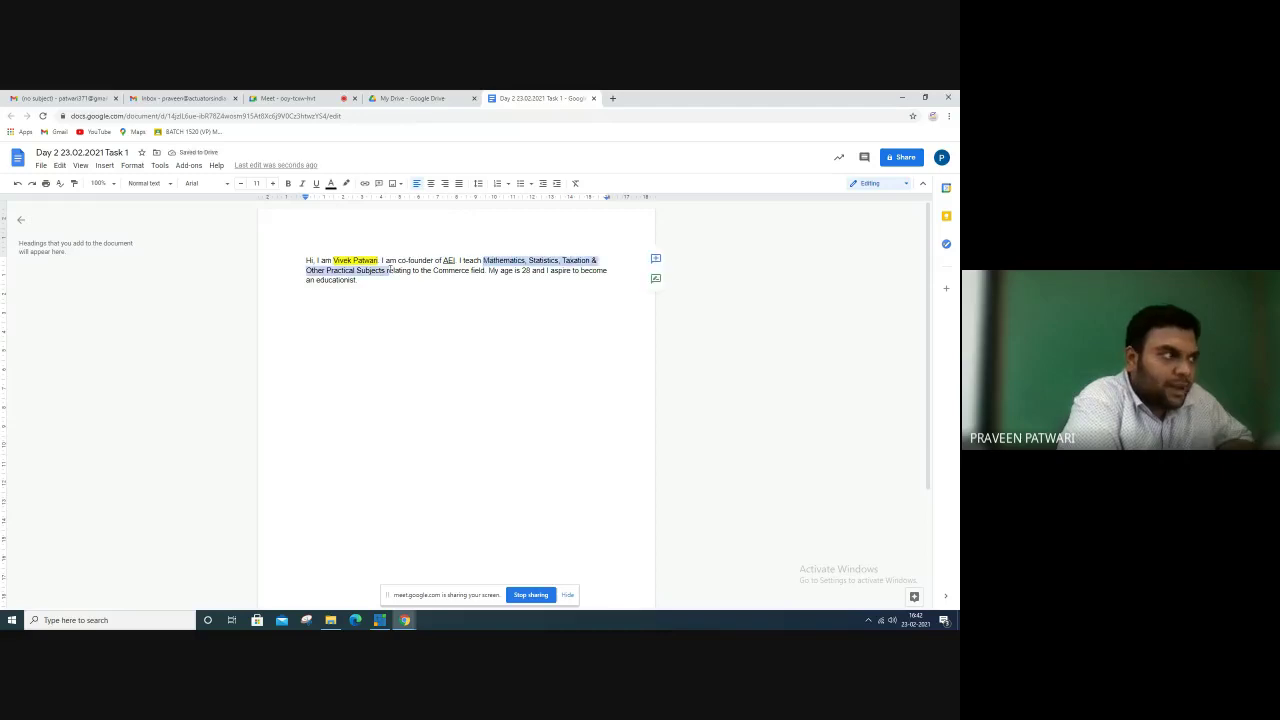
left_click(288, 183)
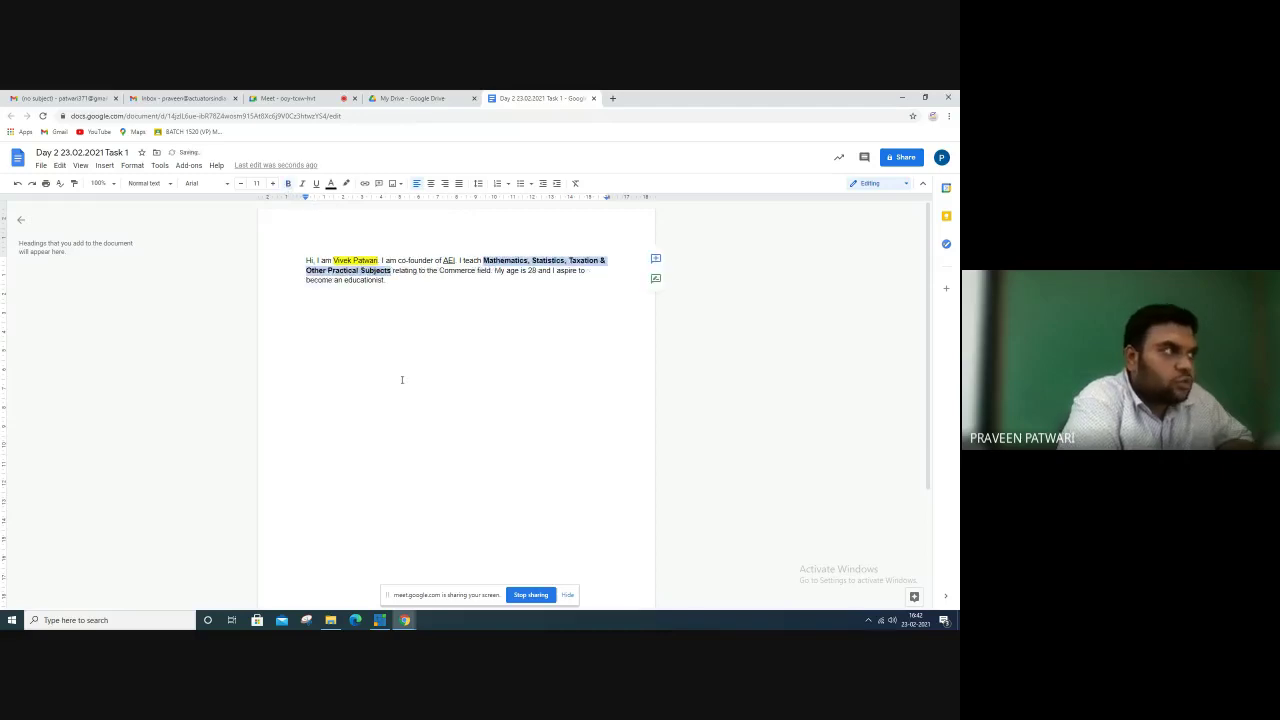
left_click(403, 380)
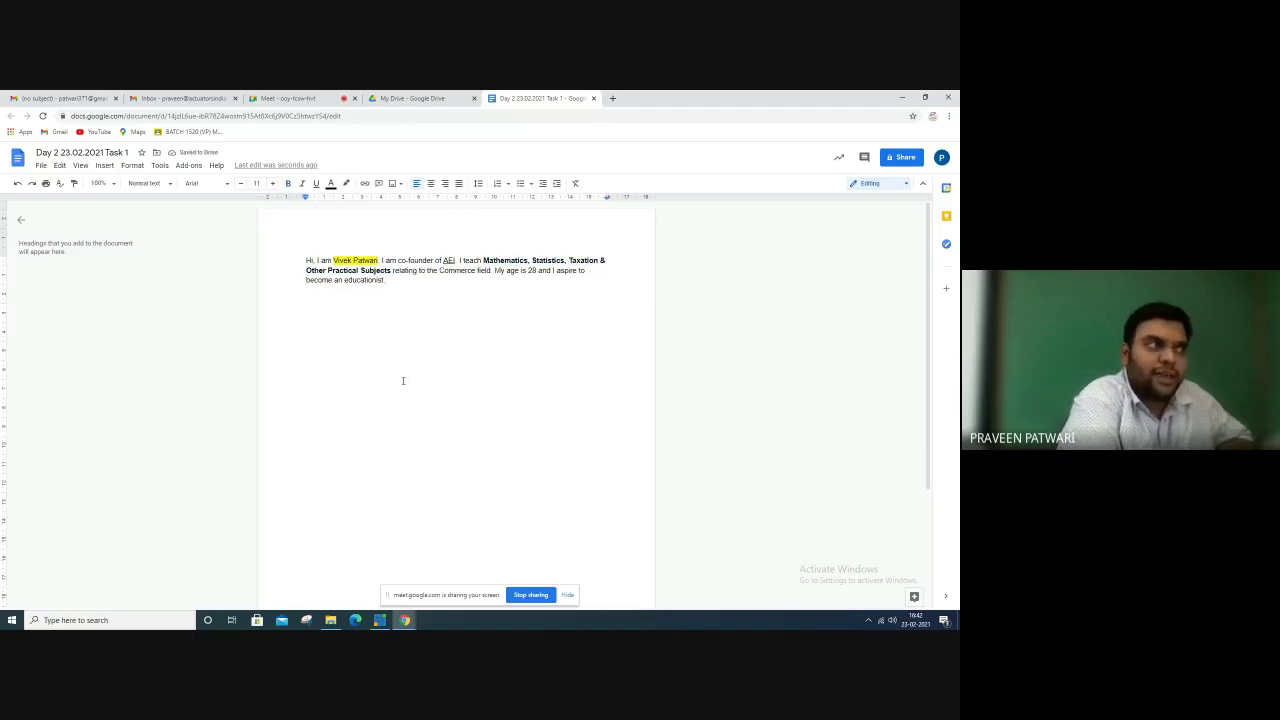
Add the comment 'Please make E caps' on the word educationist
left_click_drag(345, 280, 385, 280)
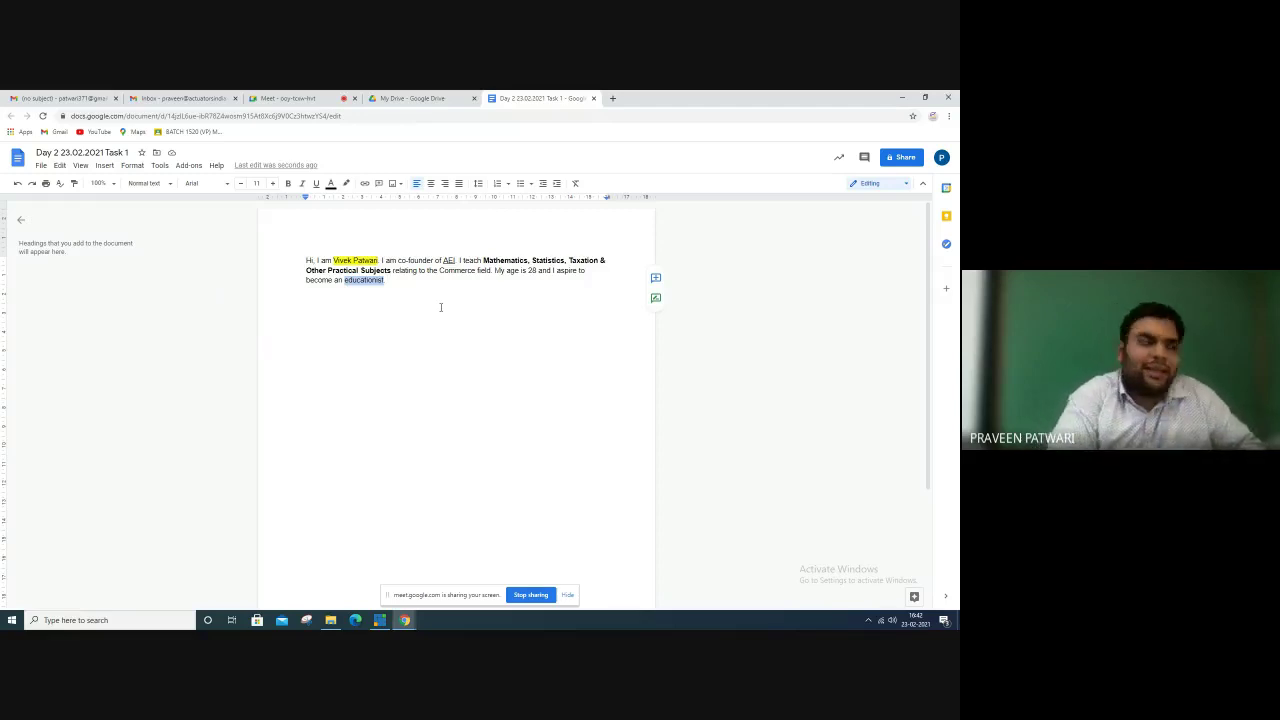
left_click(655, 277)
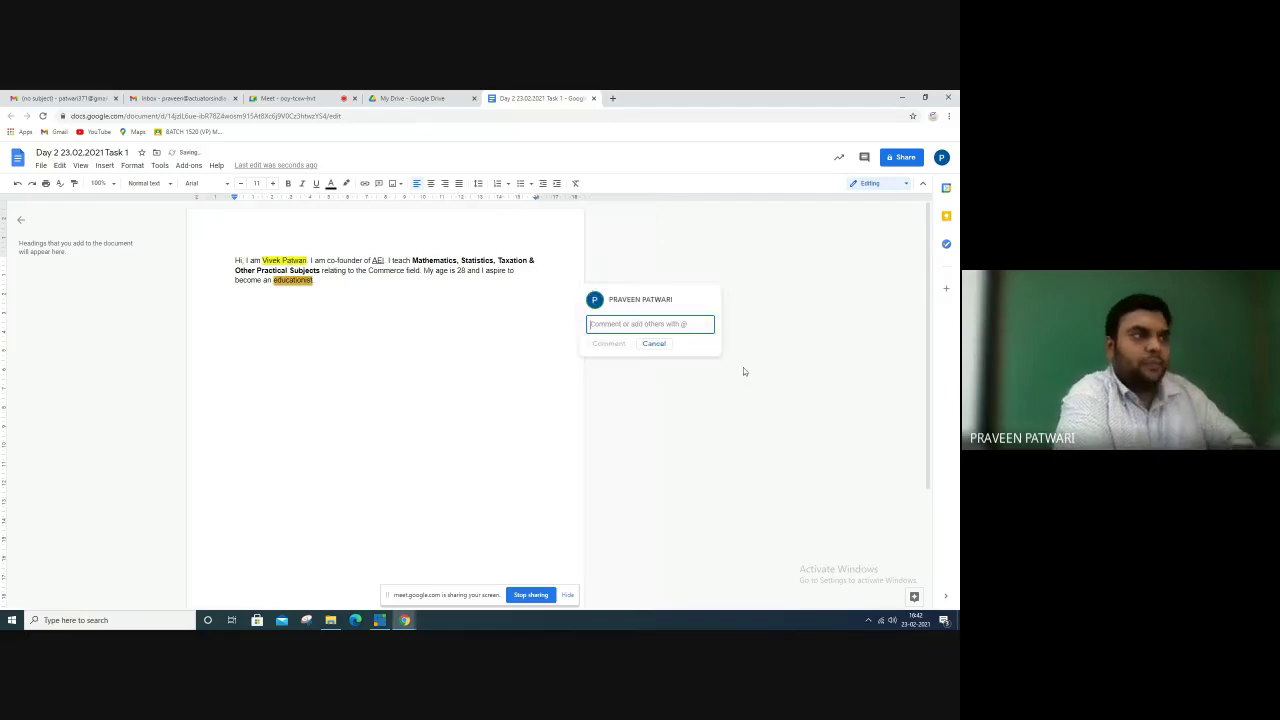
type("Please ")
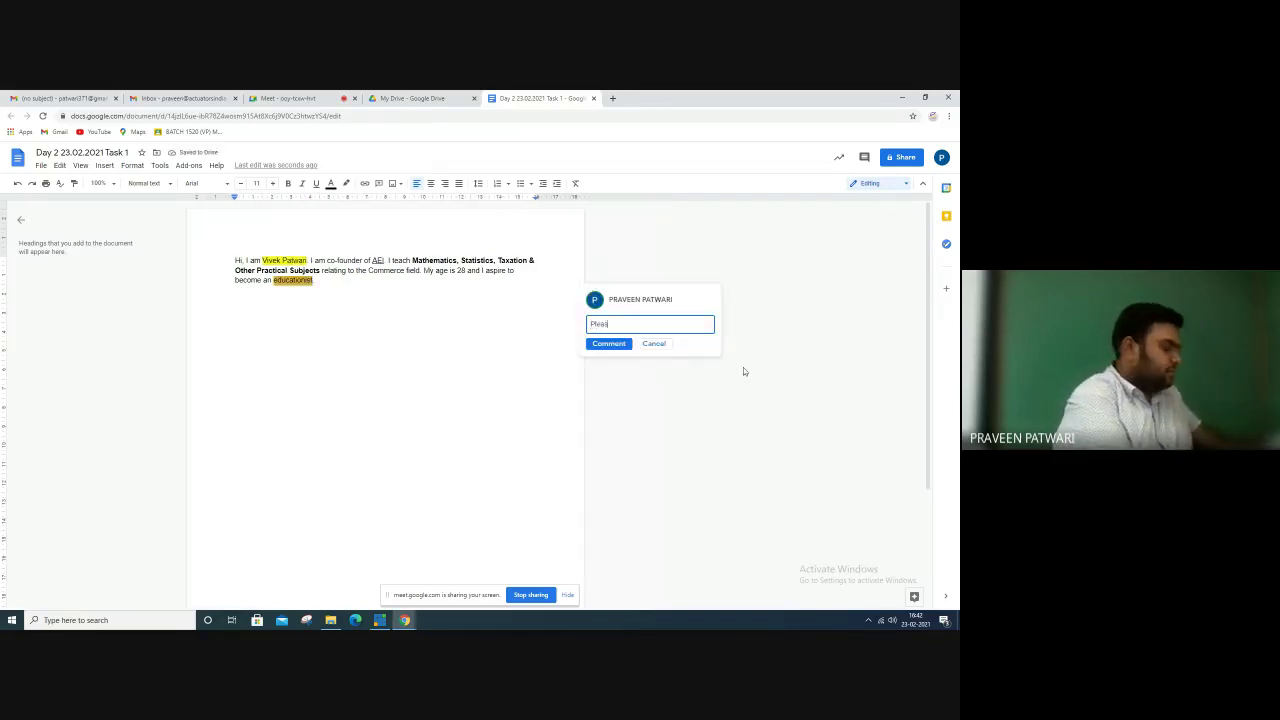
type("m")
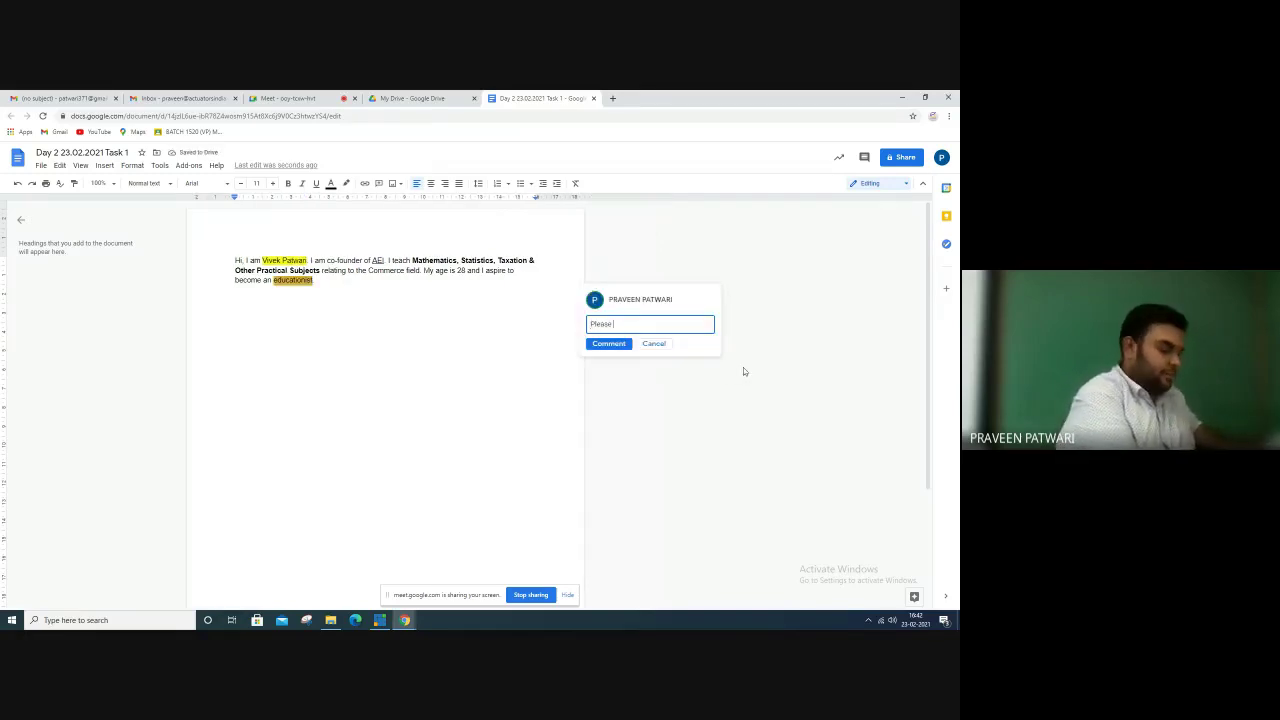
type("ake E ")
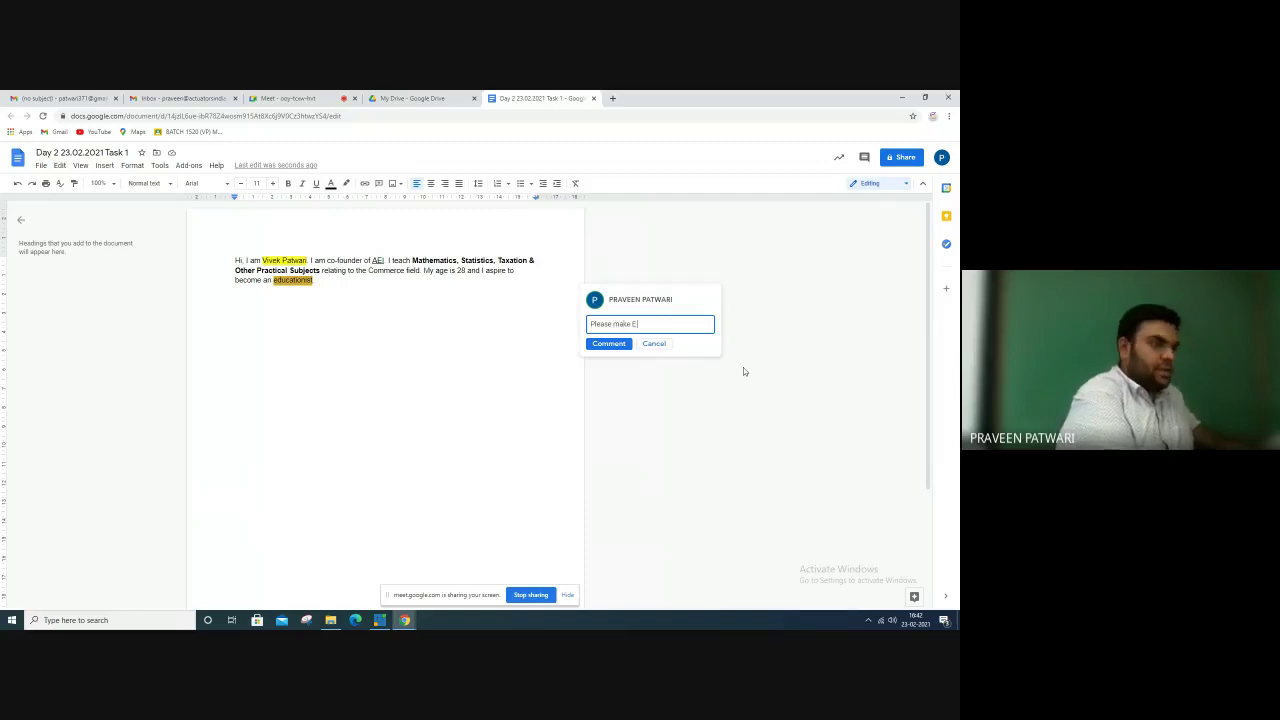
type("caps")
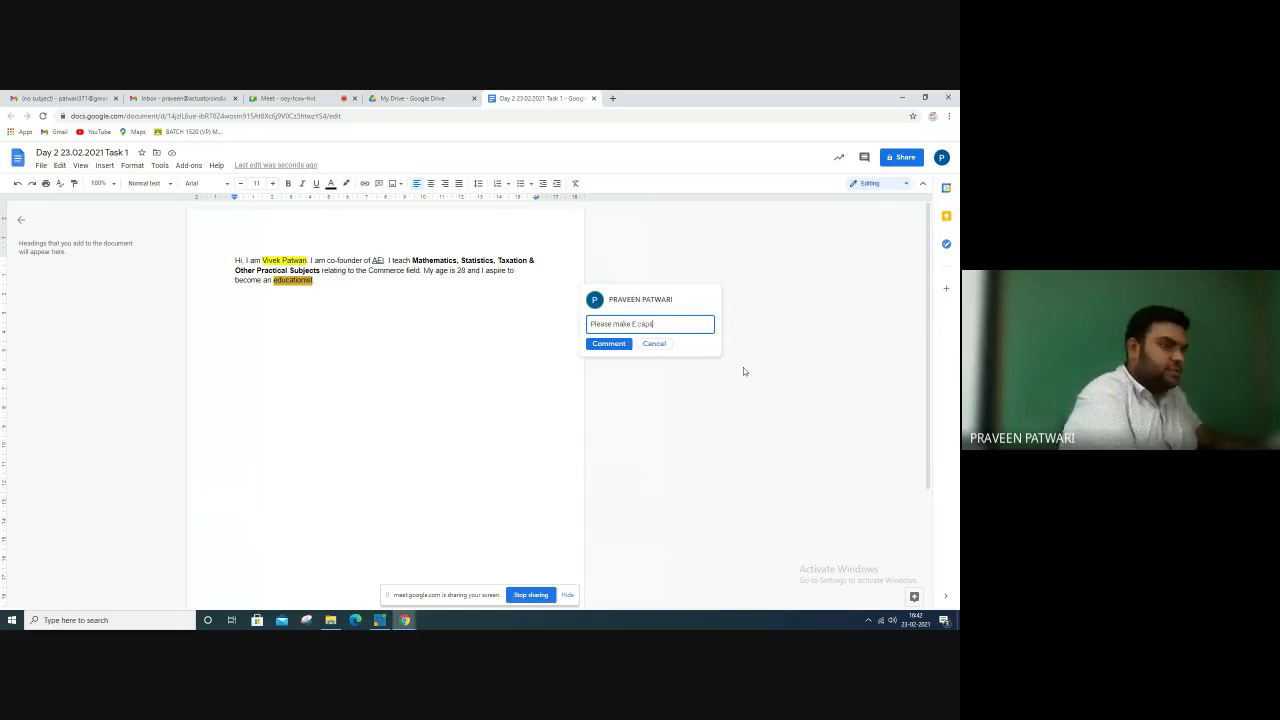
left_click(621, 346)
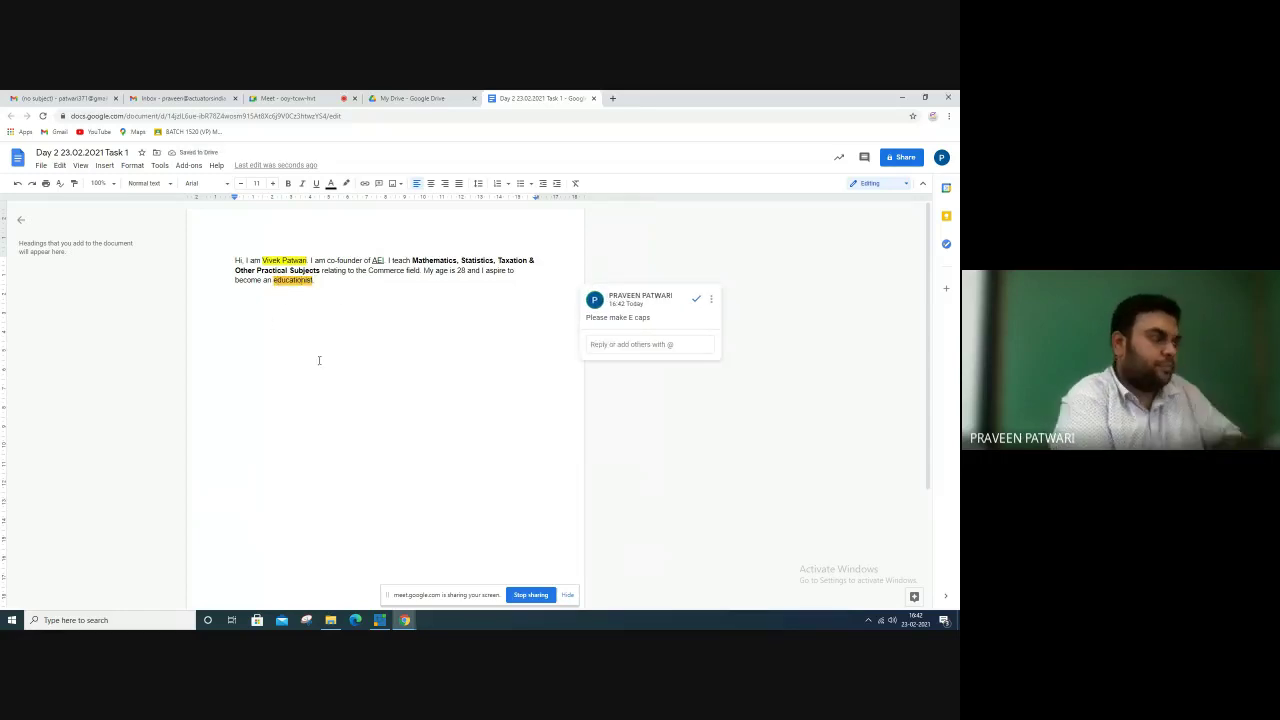
Capitalise it to 'Educationist', reply 'Done' to the comment, and start a new line
key("BackSpace")
type("E")
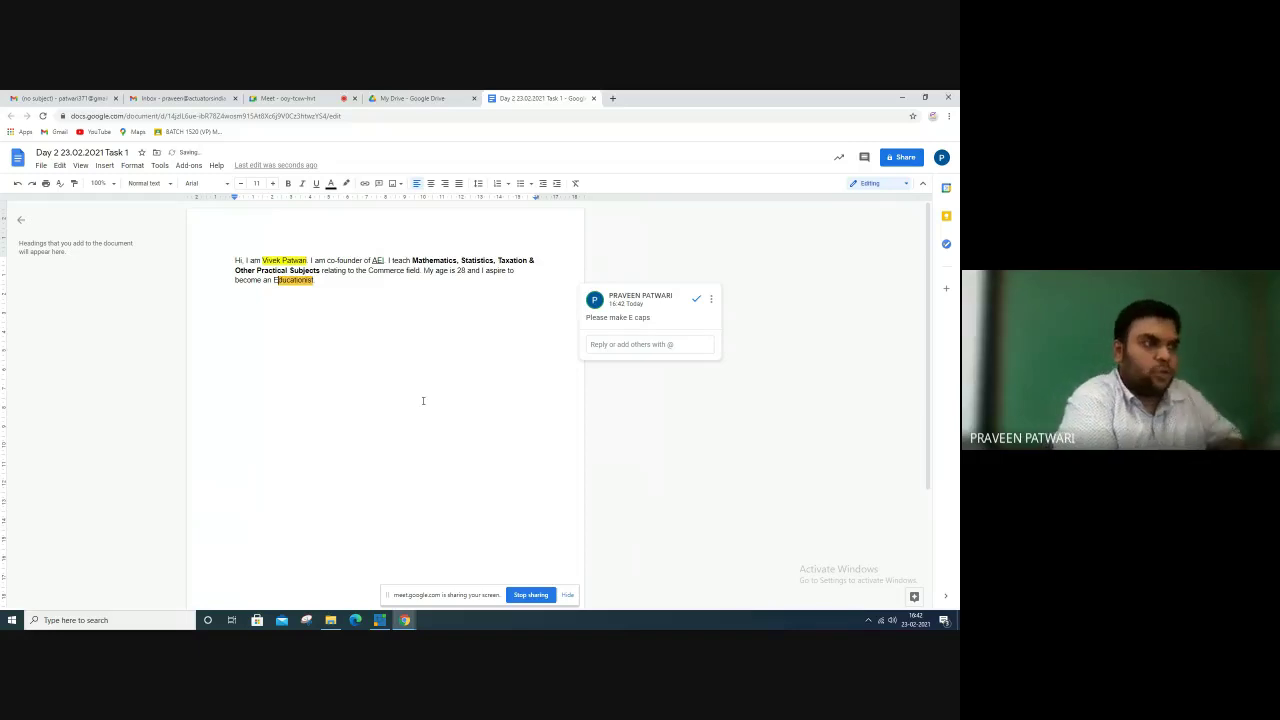
key("End")
left_click(675, 320)
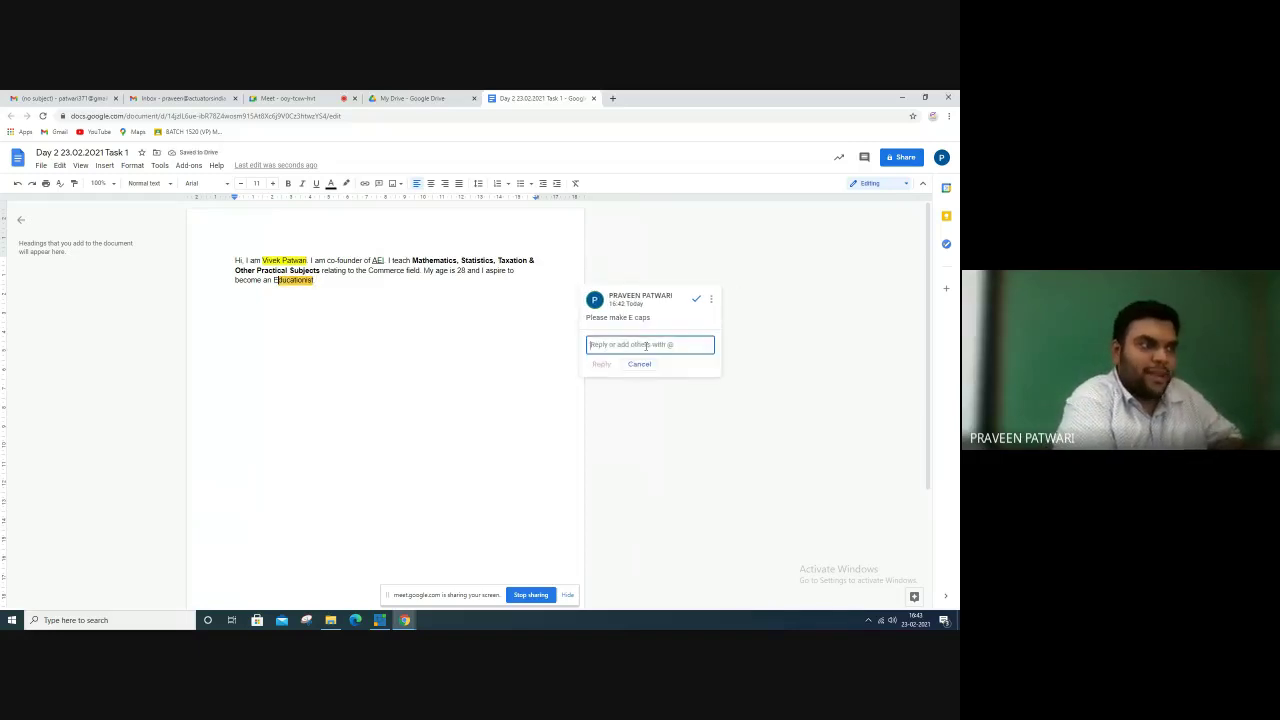
type("Done")
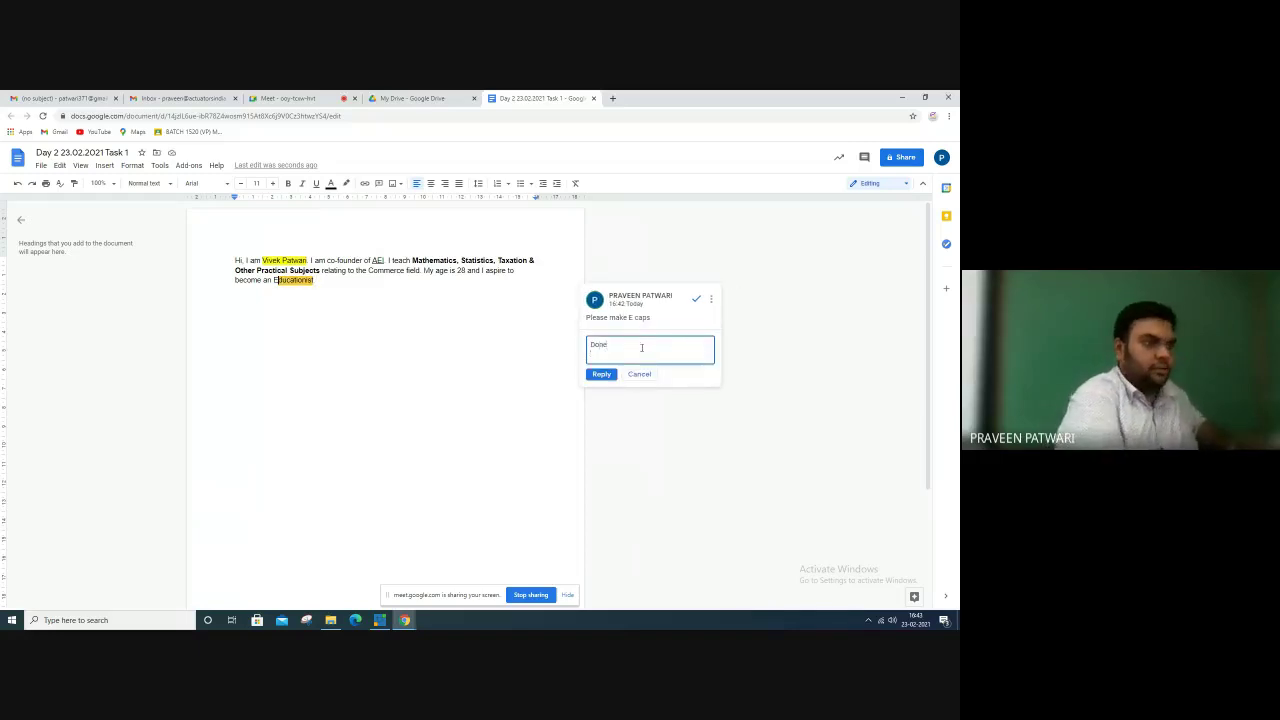
left_click(601, 373)
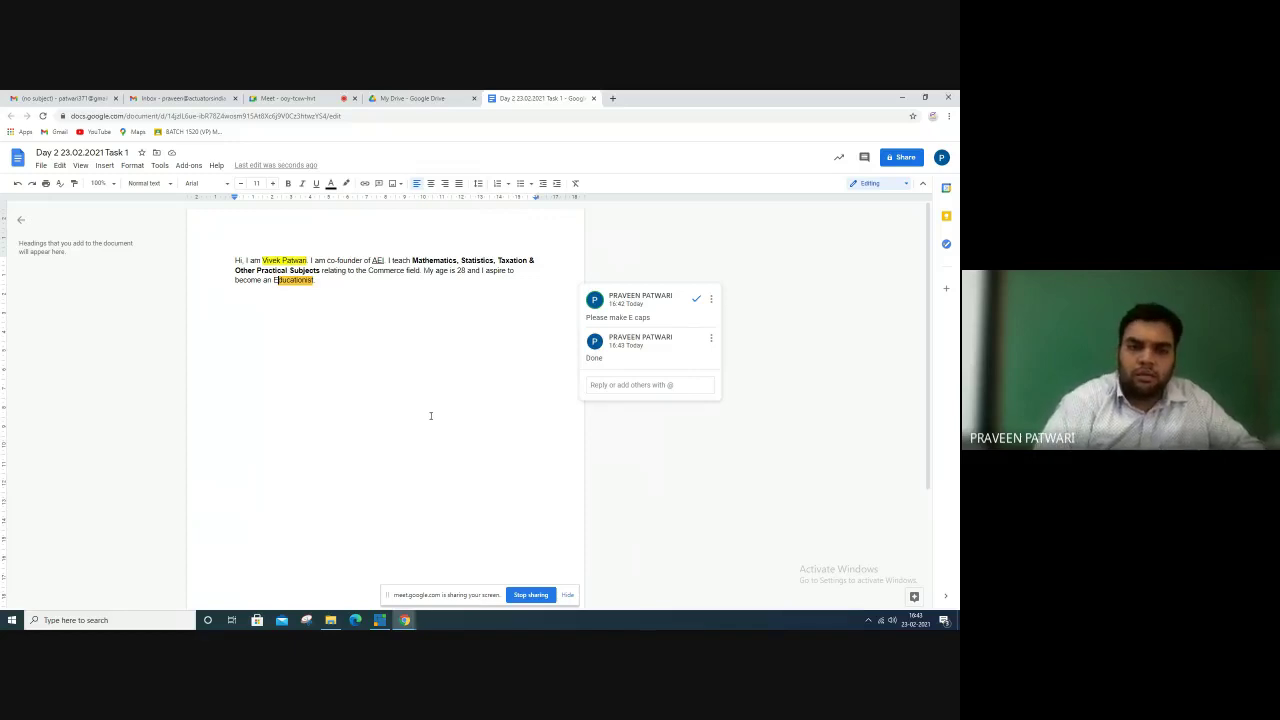
left_click(389, 300)
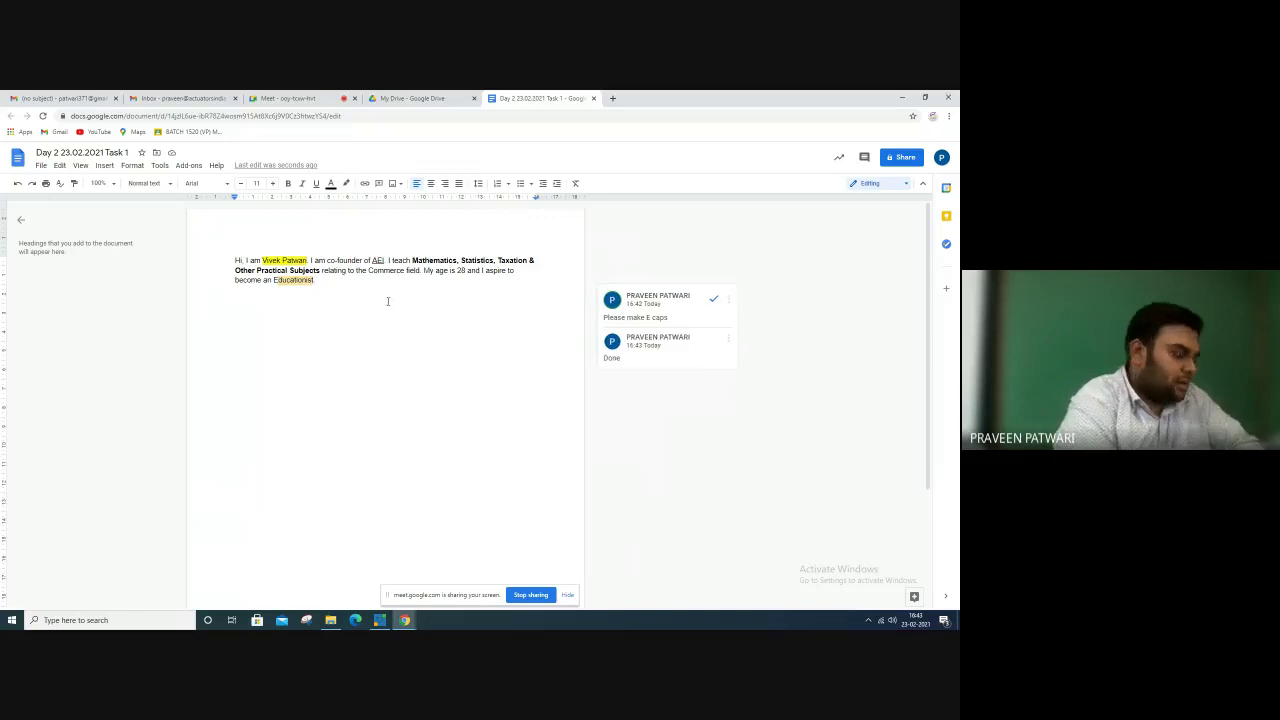
key("Return")
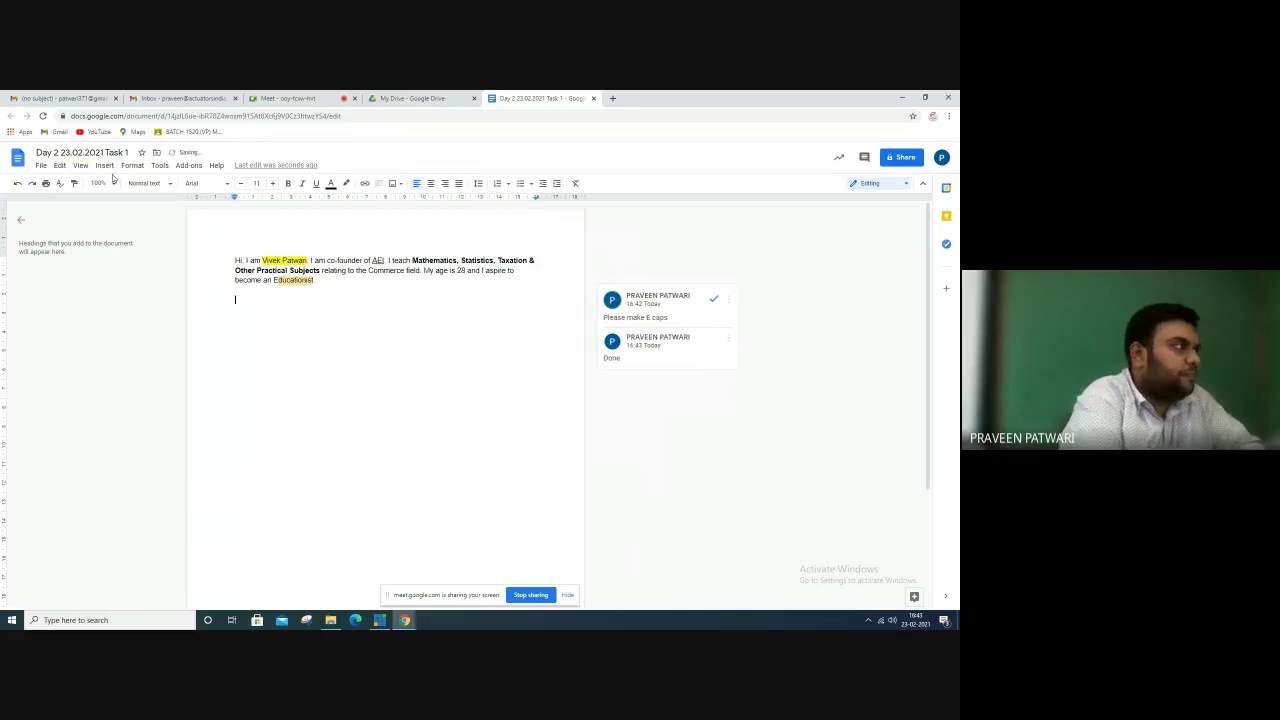
left_click(105, 165)
mouse_move(121, 183)
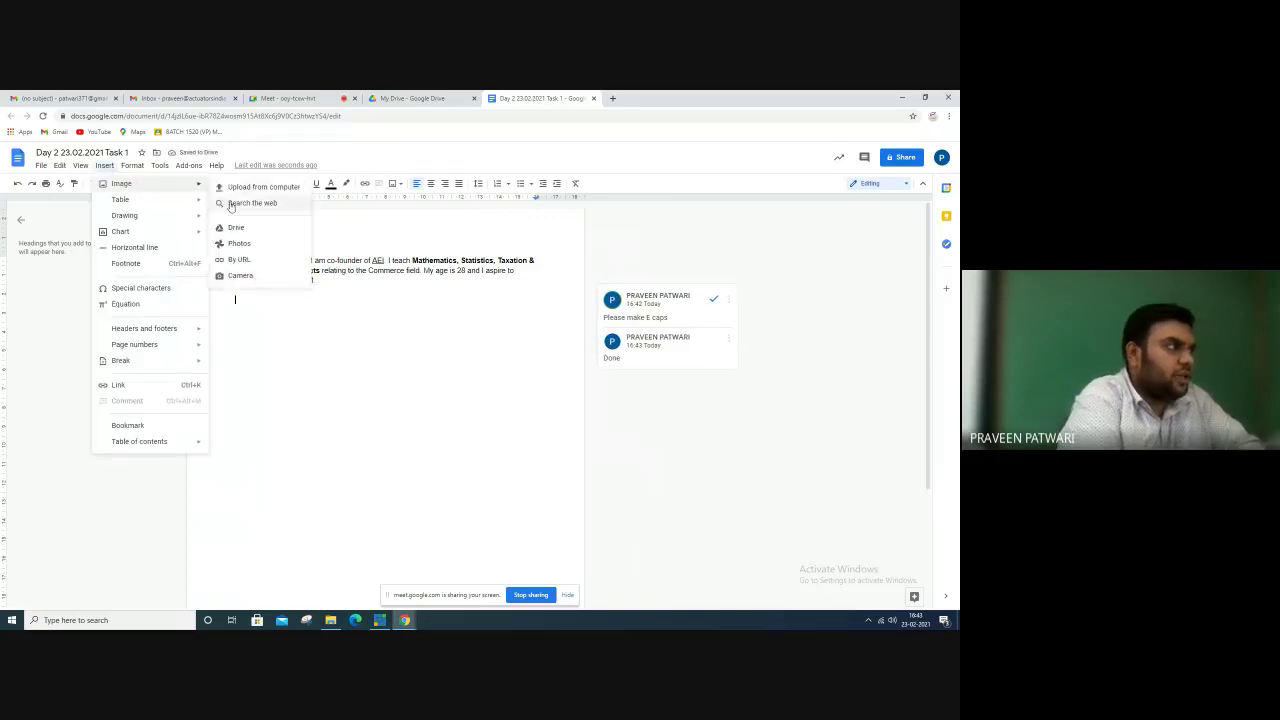
Search the web for 'Dhoni' and insert two Dhoni images below the intro
left_click(231, 204)
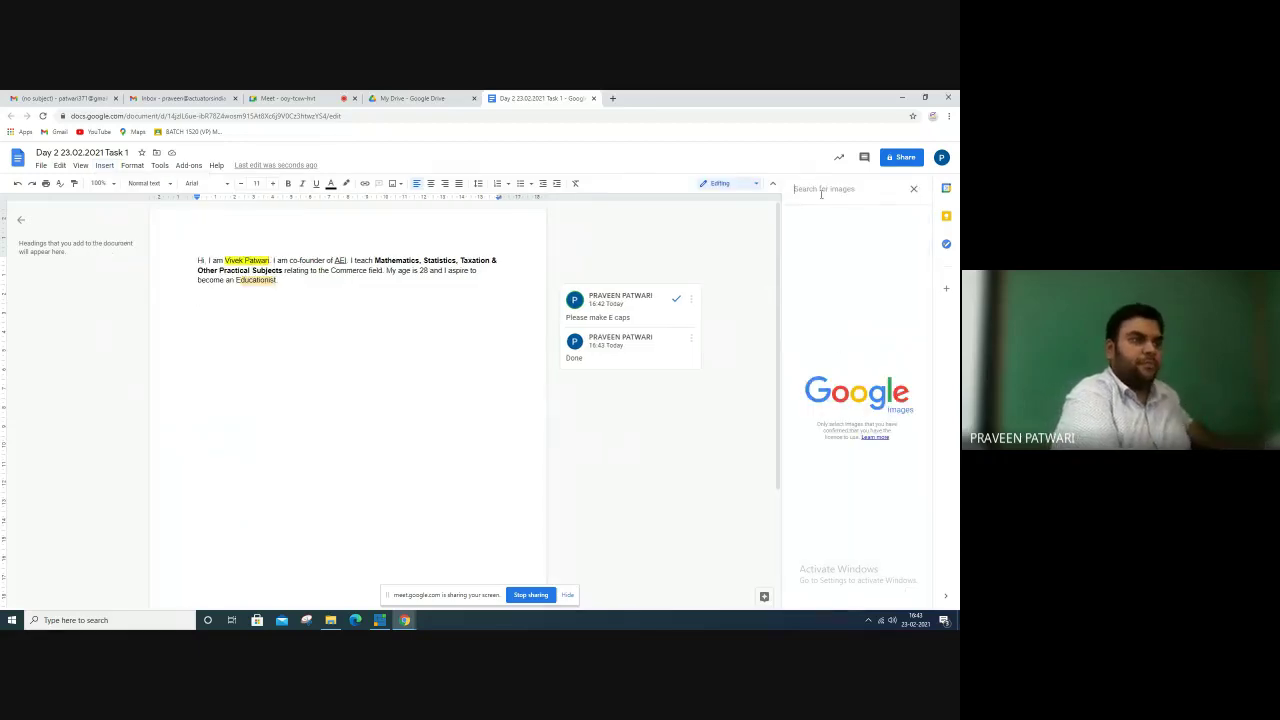
type("Dhoni")
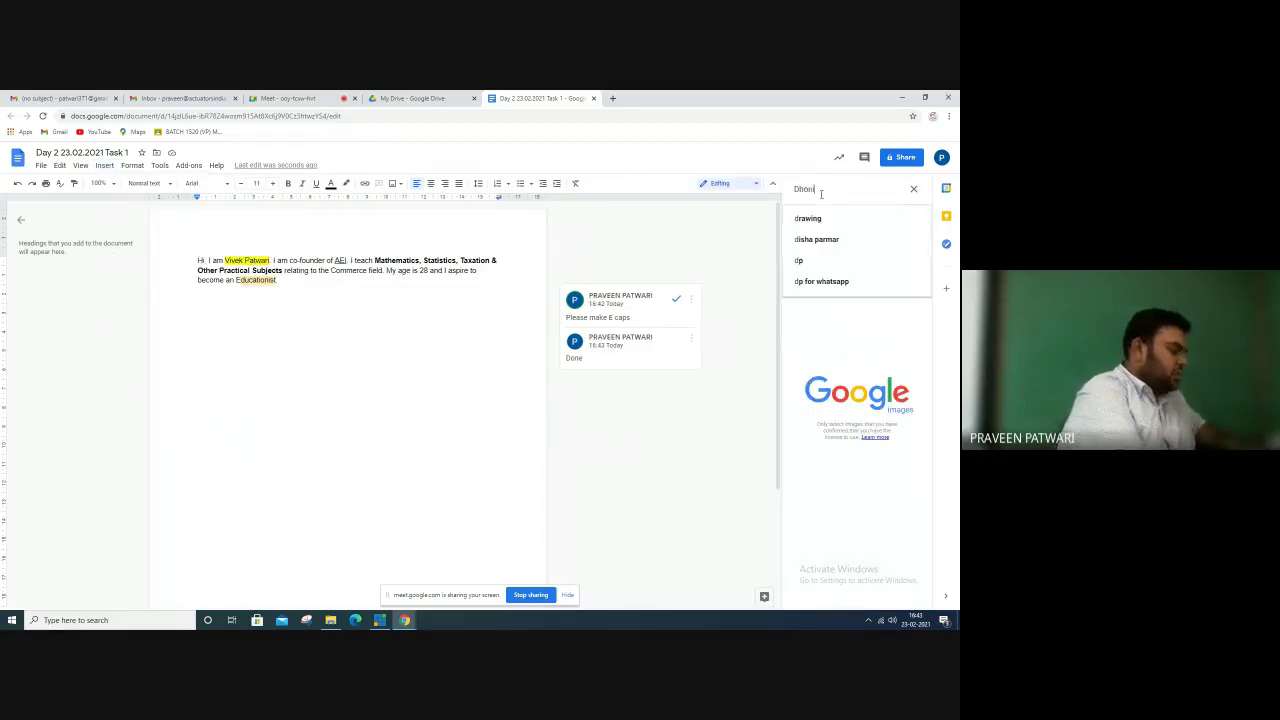
left_click(810, 218)
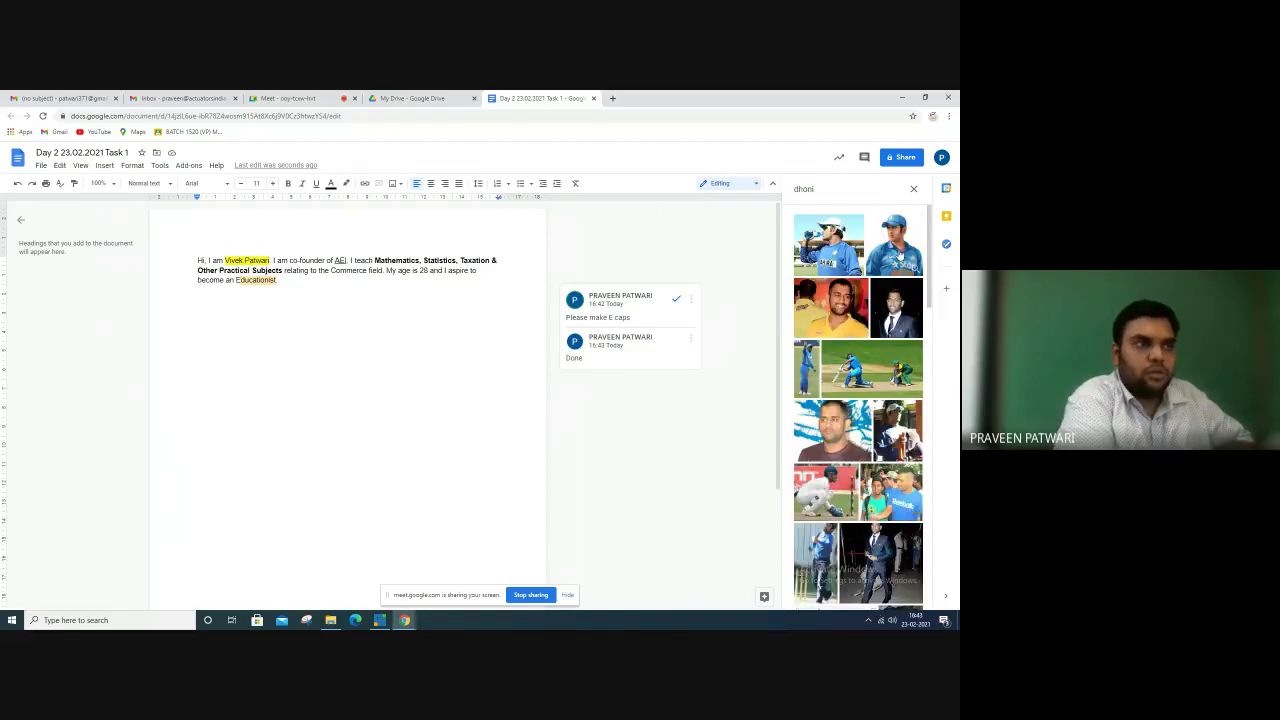
left_click(895, 245)
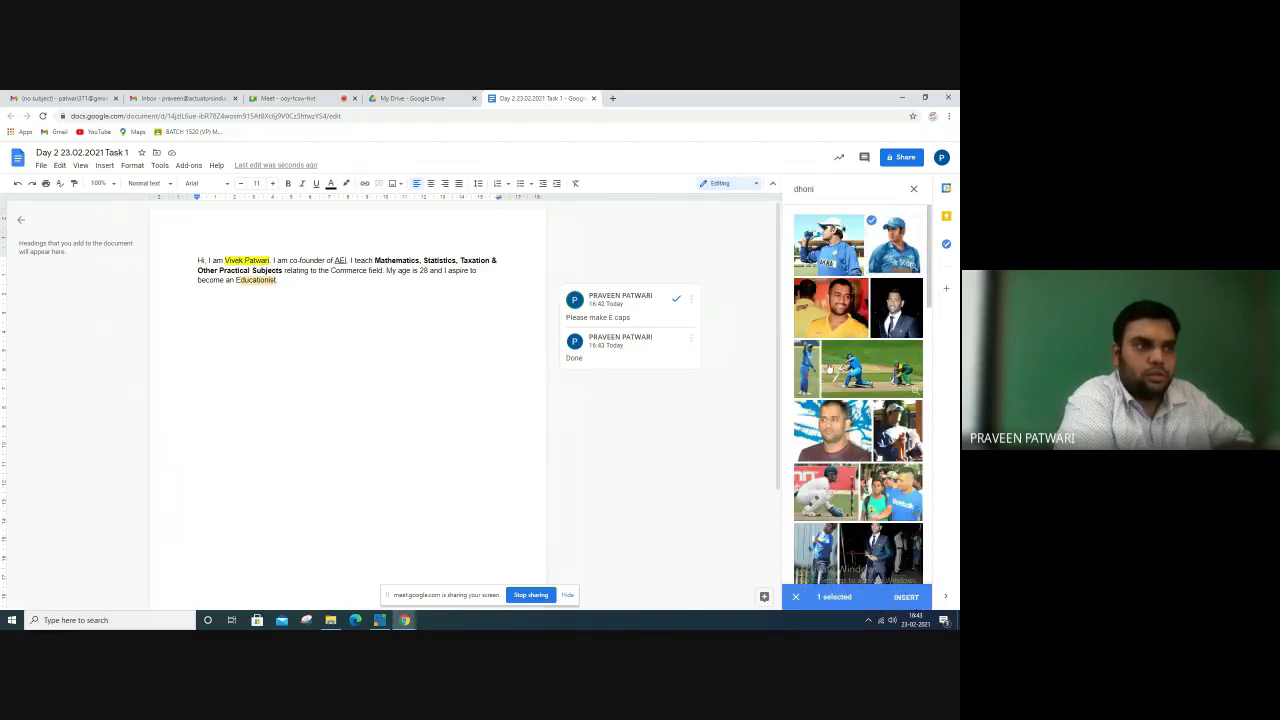
left_click(820, 502)
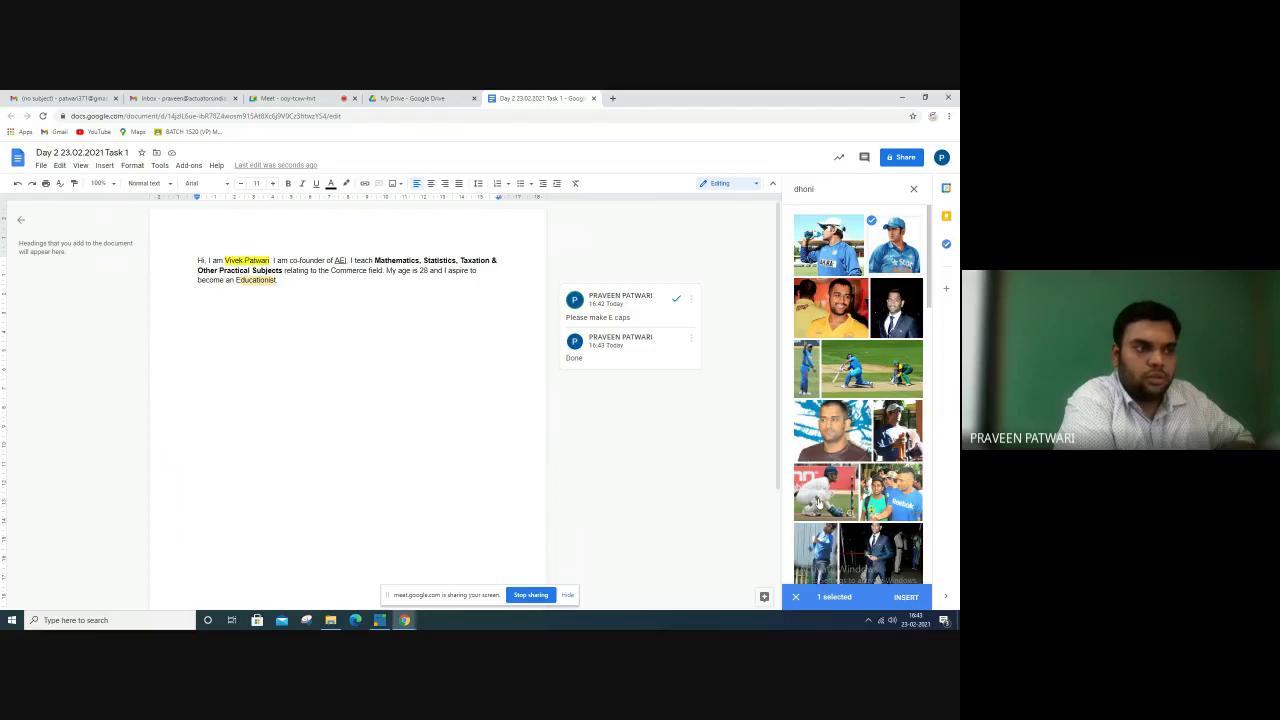
left_click_drag(702, 507, 255, 345)
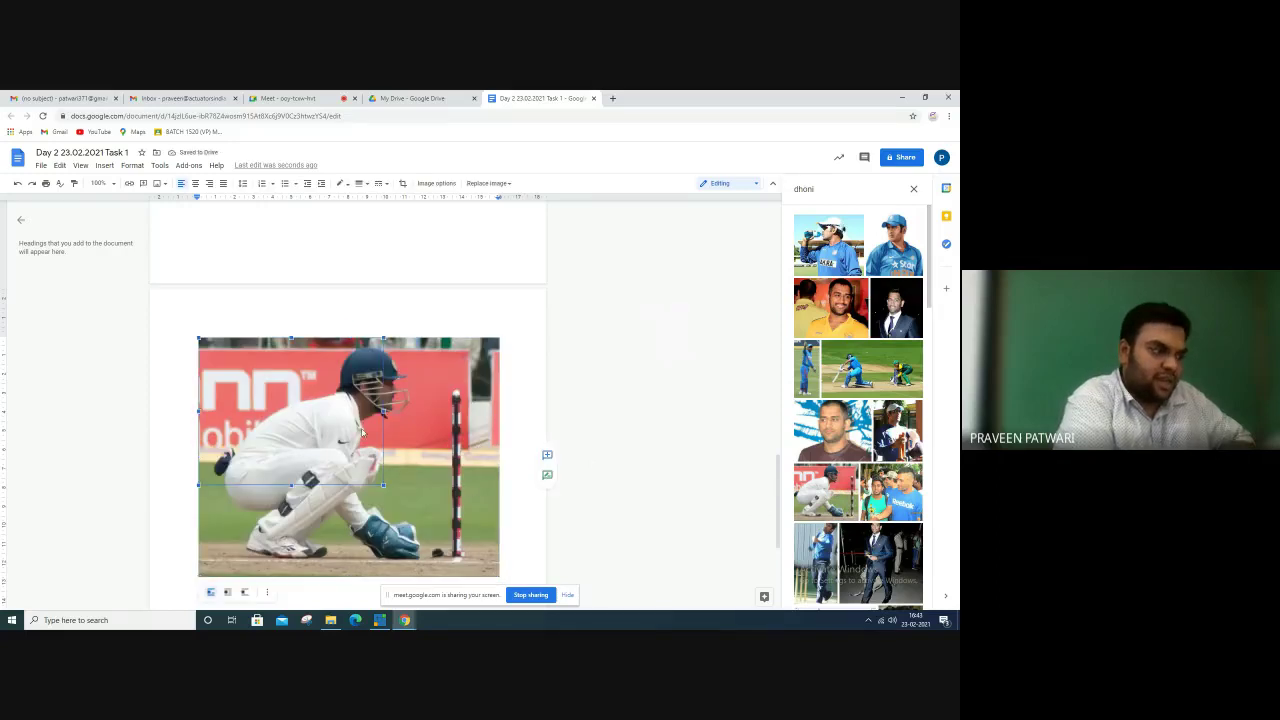
Shrink the crouching batsman image and the Dhoni portrait to small thumbnails
left_click_drag(280, 350, 247, 374)
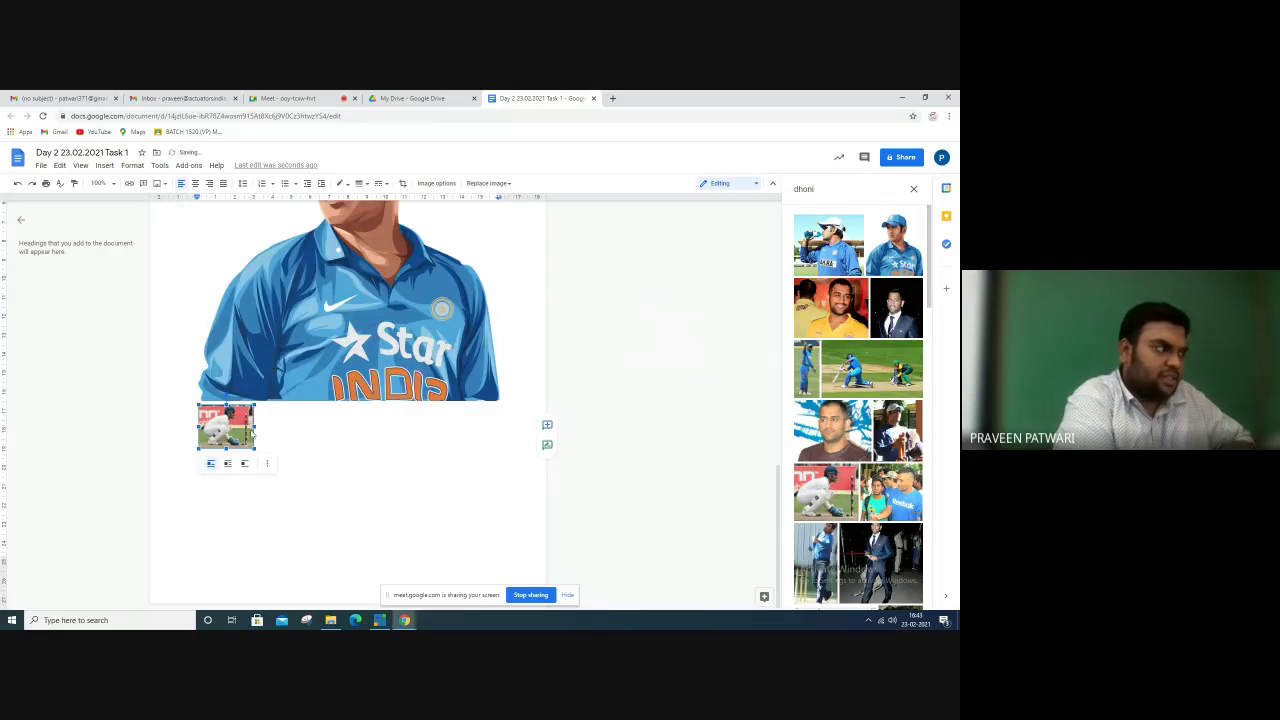
left_click(341, 365)
scroll(341, 365, "up", 3)
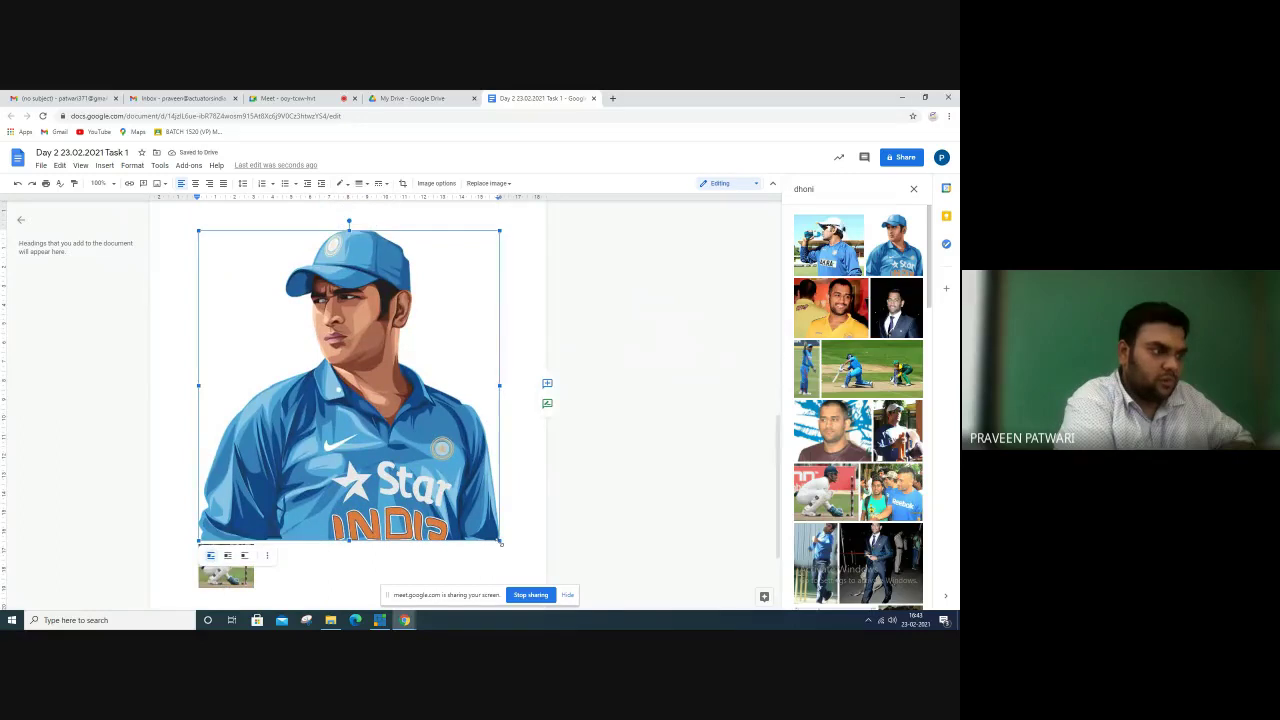
left_click_drag(500, 543, 219, 295)
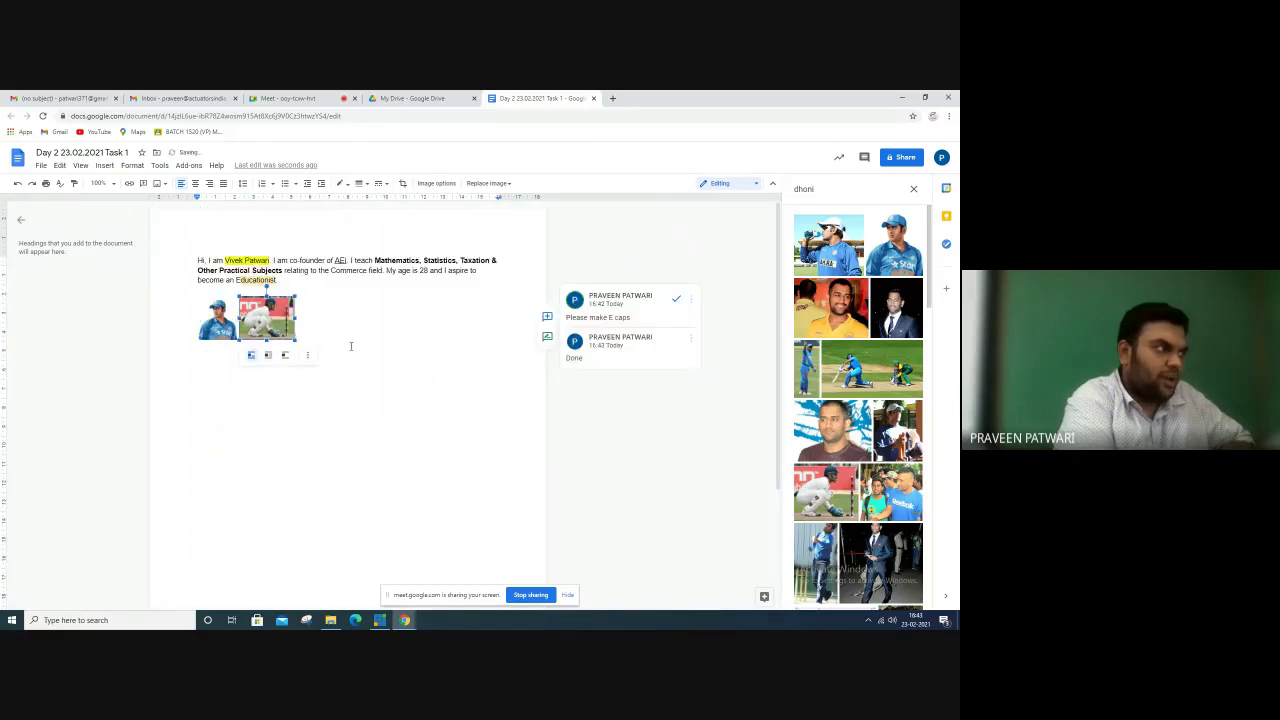
Type the caption 'M.S. Dhoni' after both images, keeping them at the line start, then add a new line
left_click(351, 346)
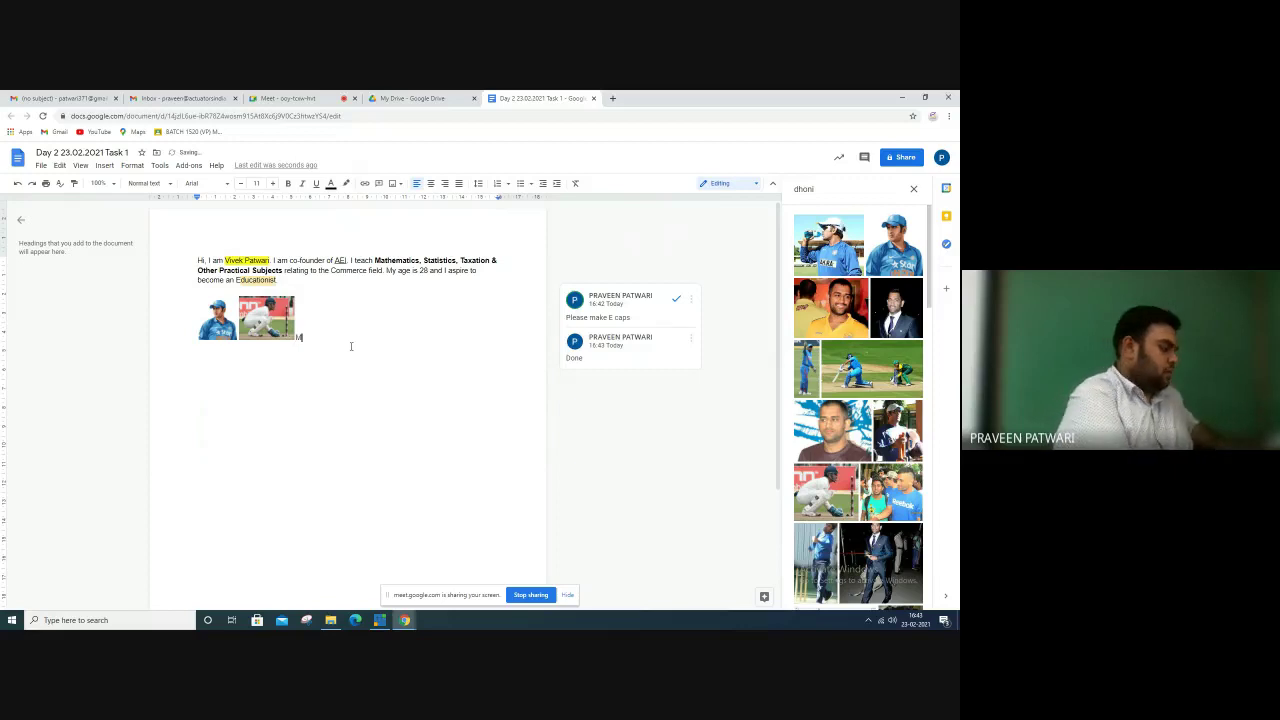
type("M.S. D")
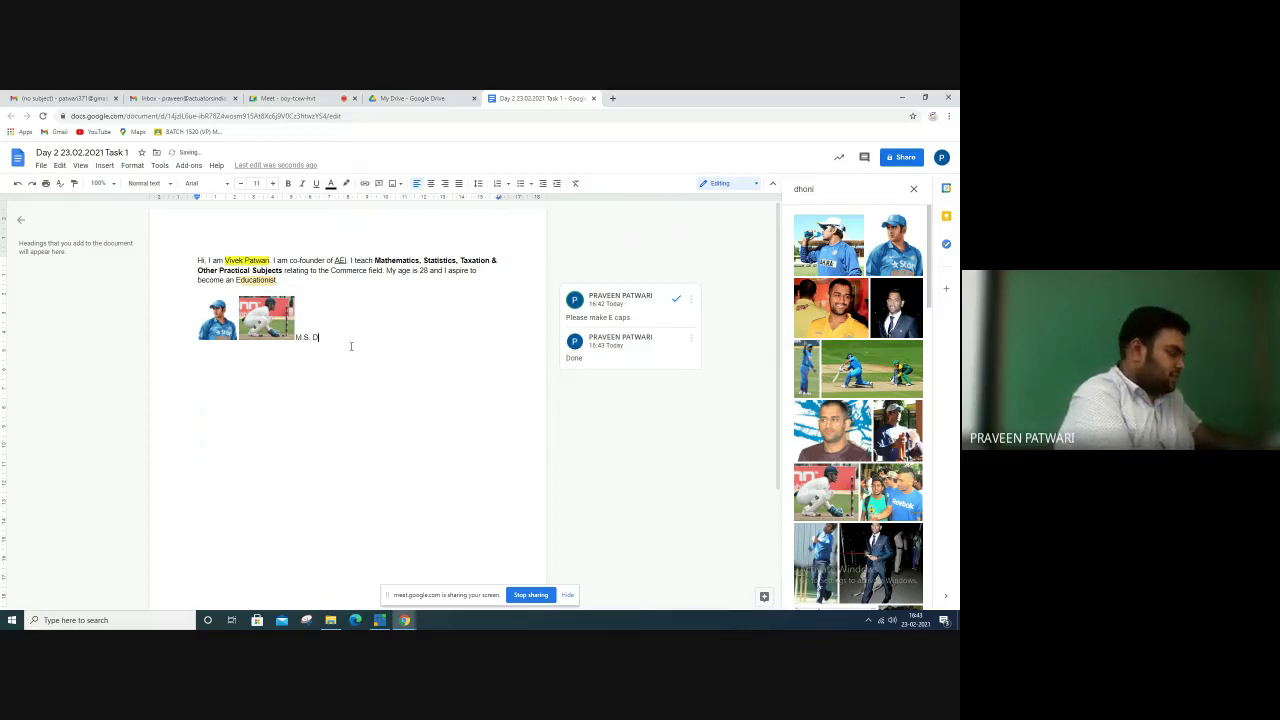
type("honi")
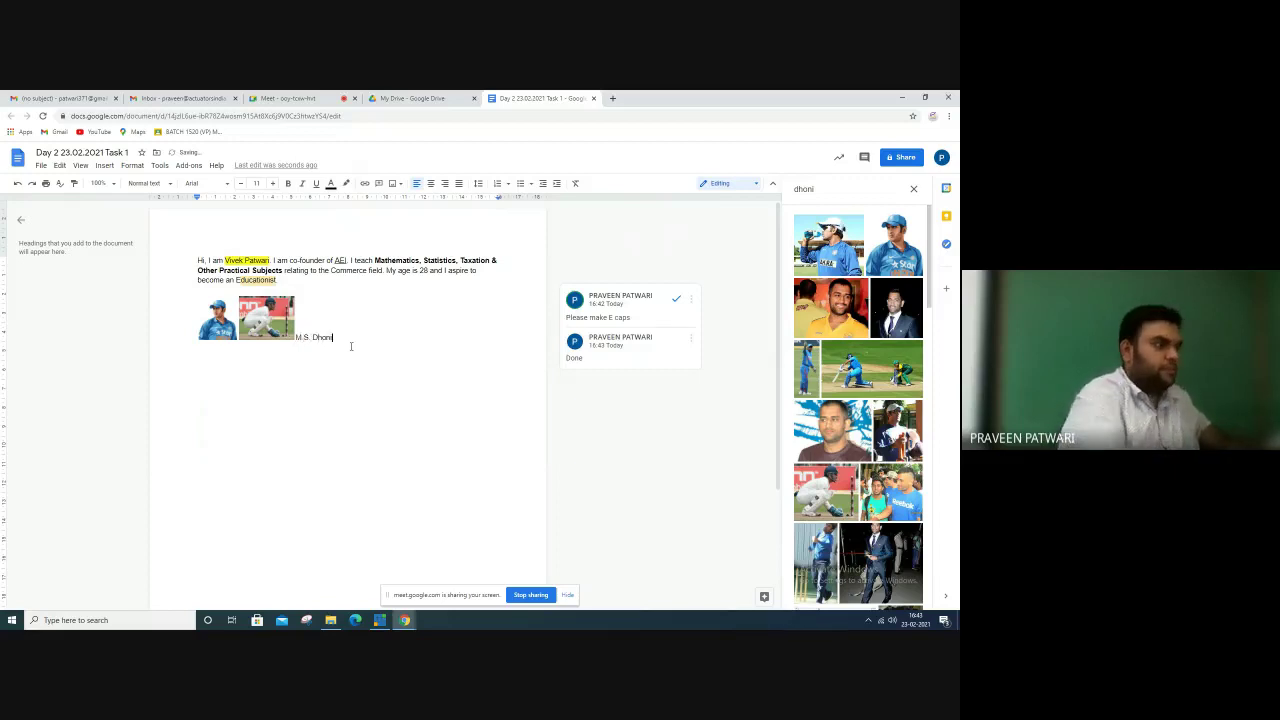
left_click_drag(292, 330, 332, 338)
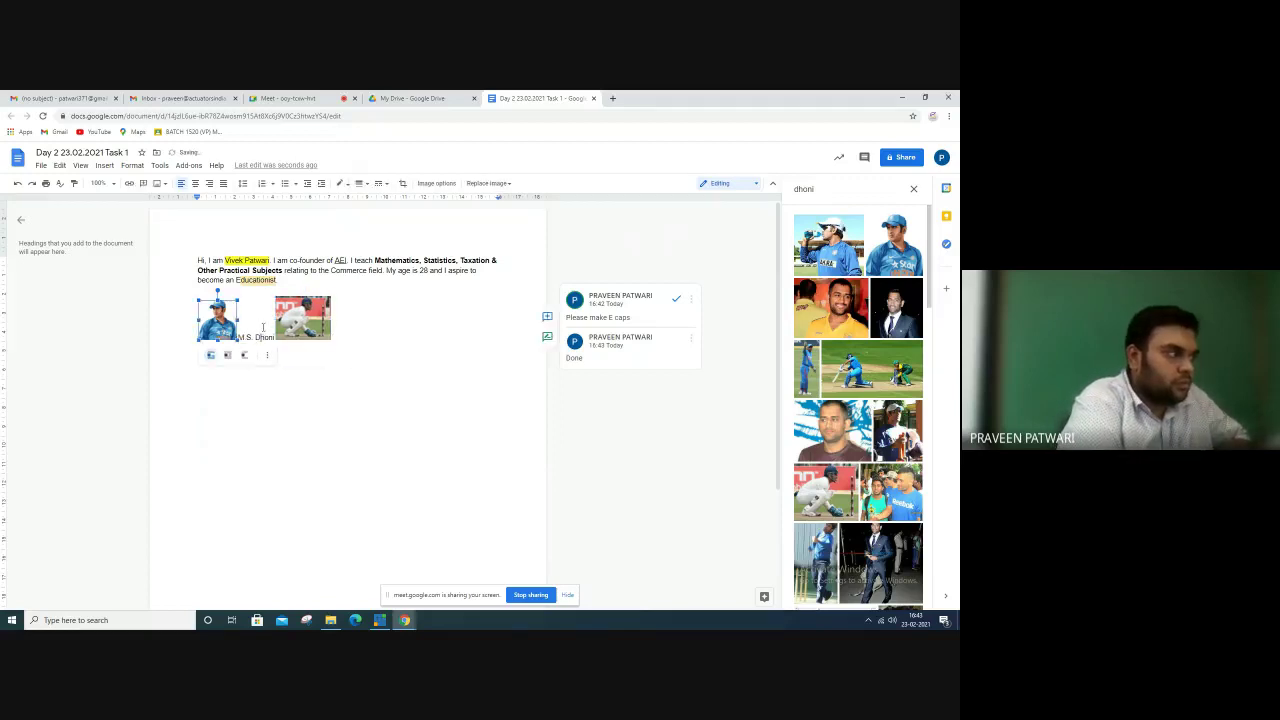
left_click_drag(224, 330, 280, 330)
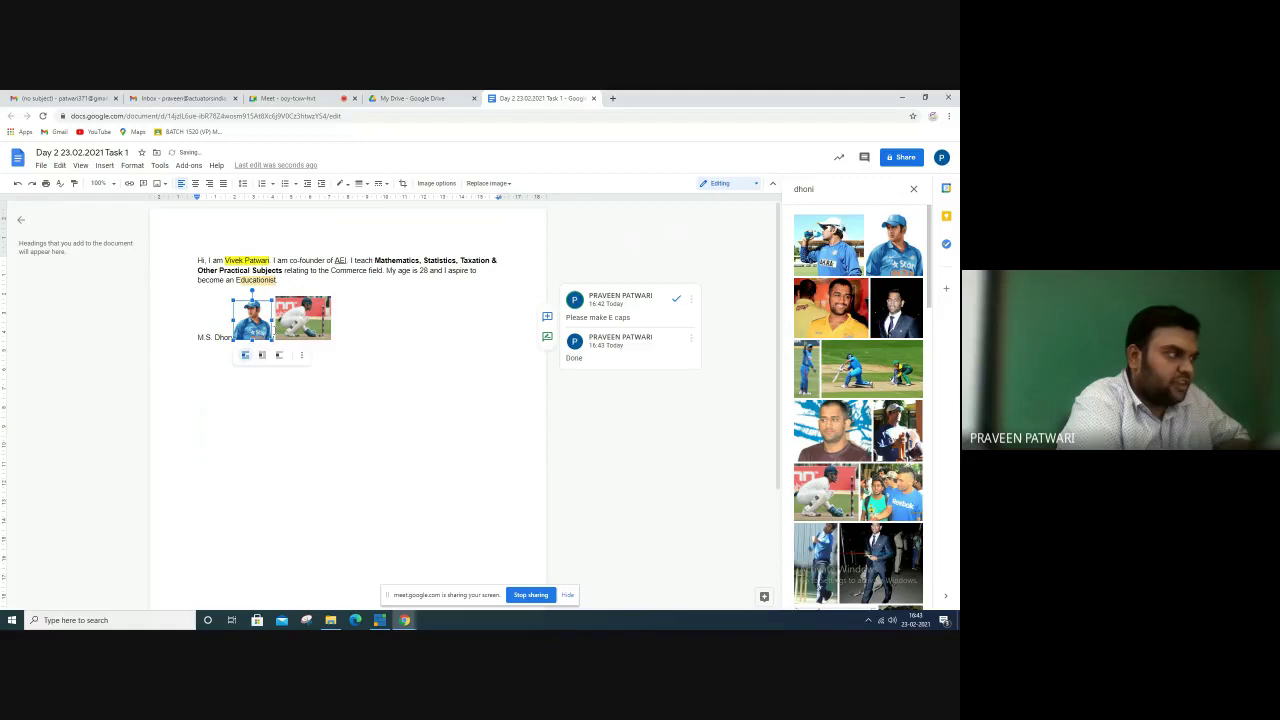
left_click(308, 320)
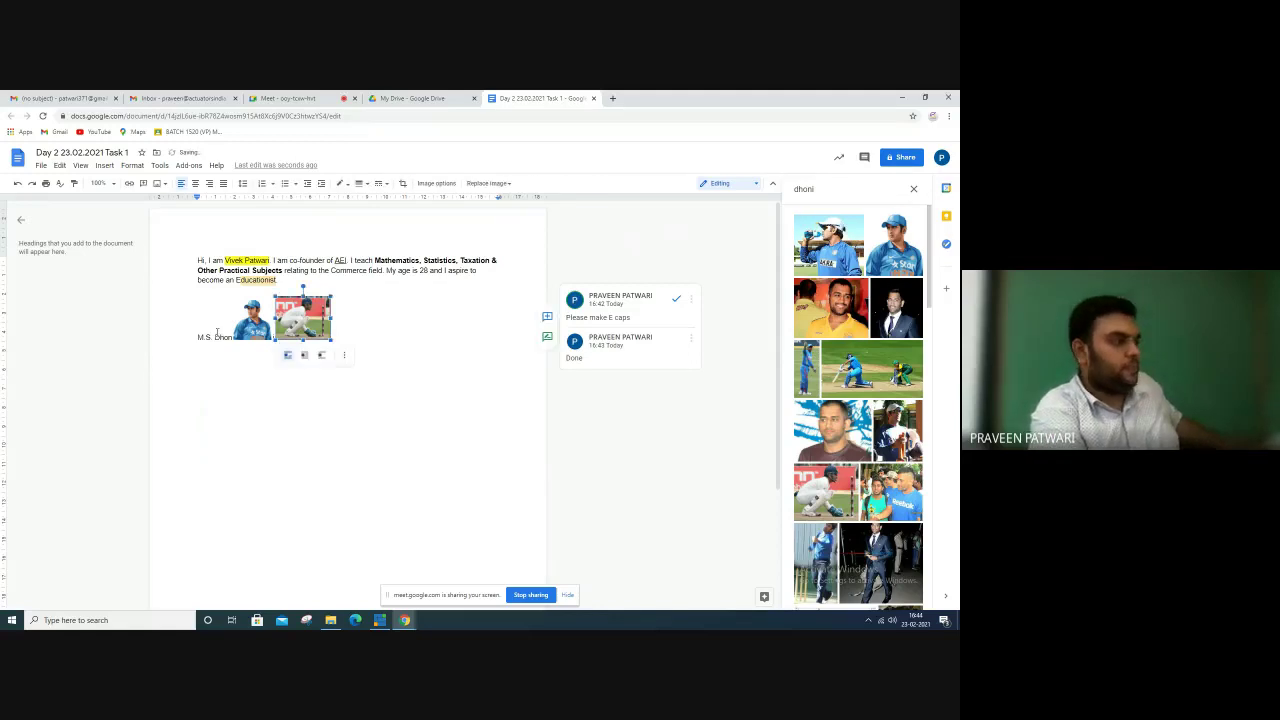
left_click_drag(217, 333, 198, 333)
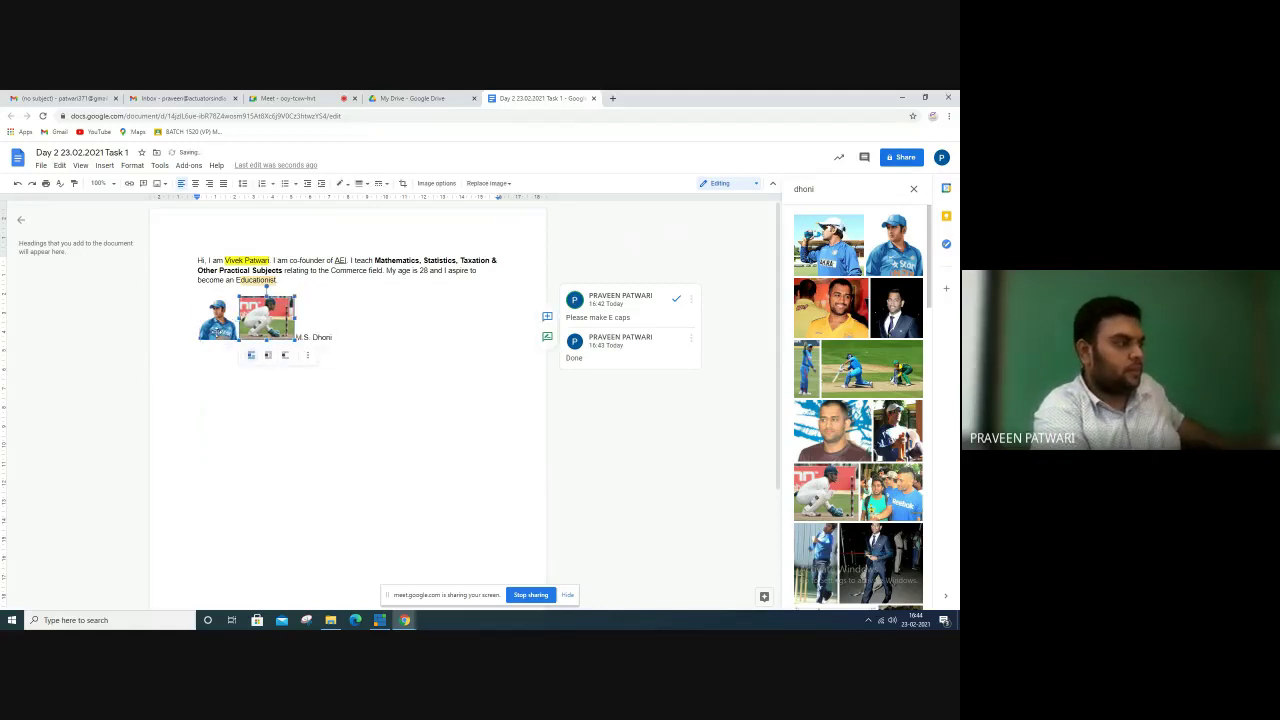
left_click(373, 356)
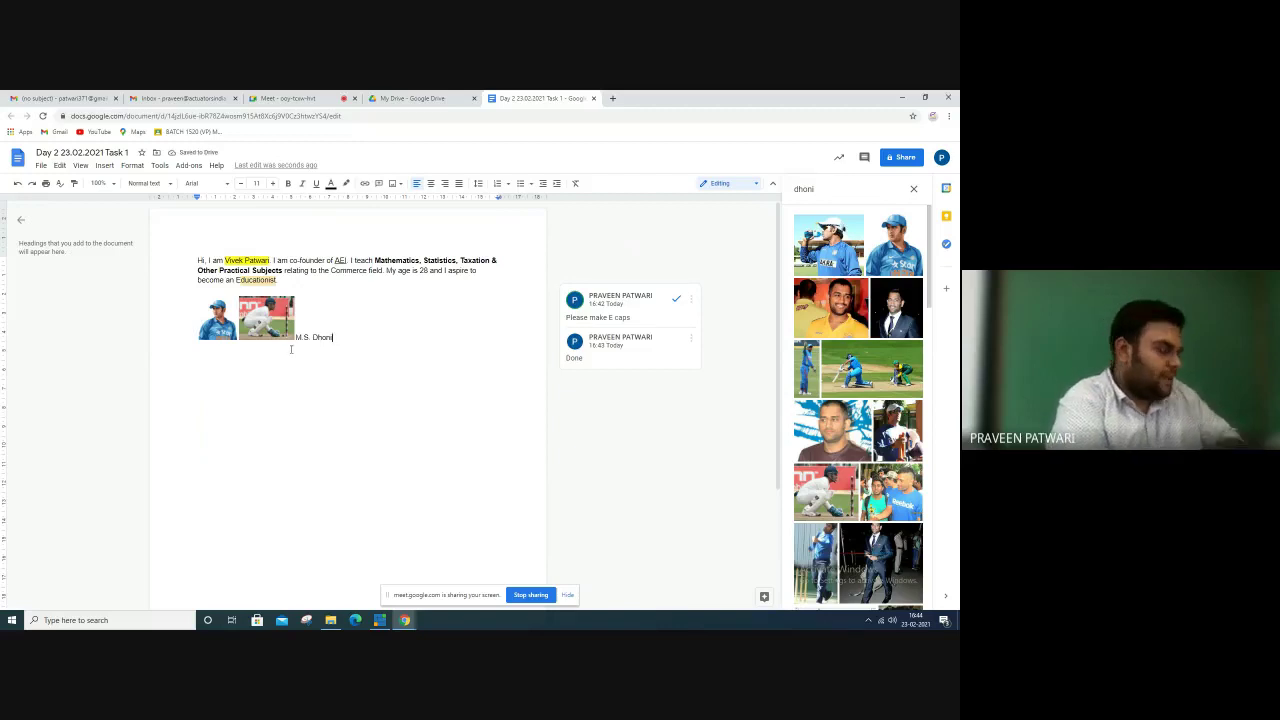
key("Return")
Insert a 3 x 8 table and type the headers Name, College and Aim
left_click(104, 166)
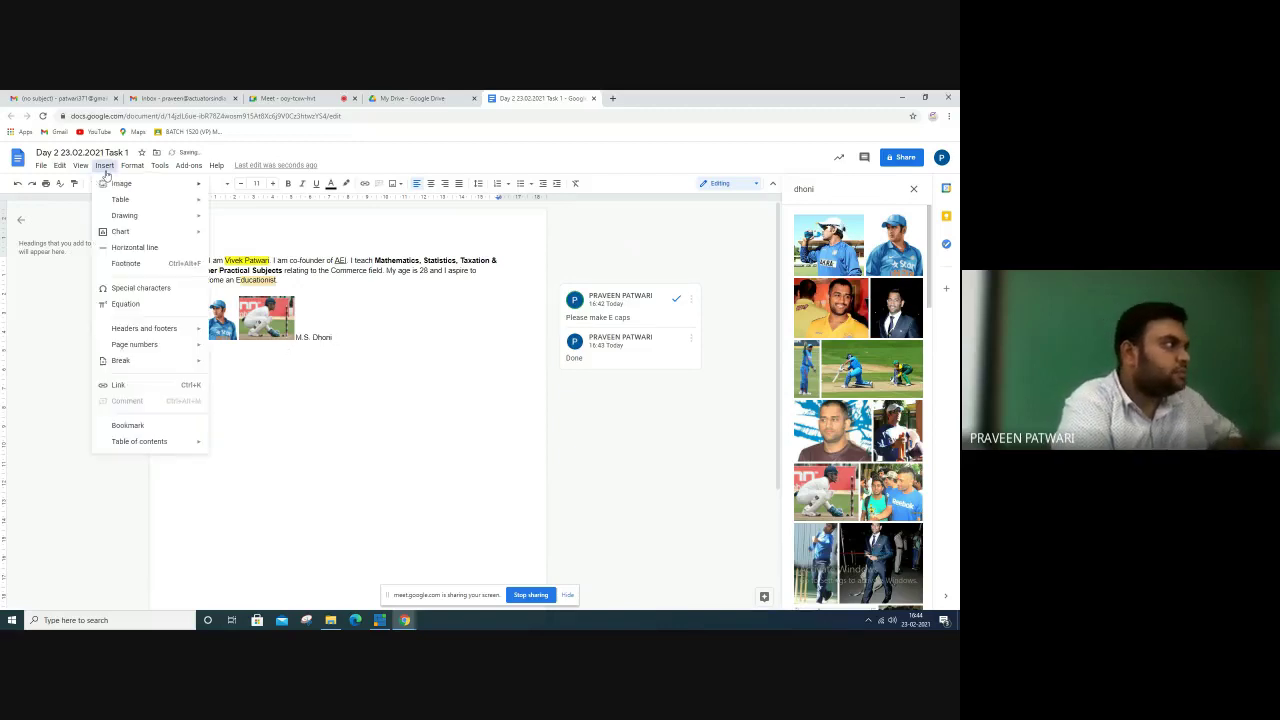
mouse_move(120, 199)
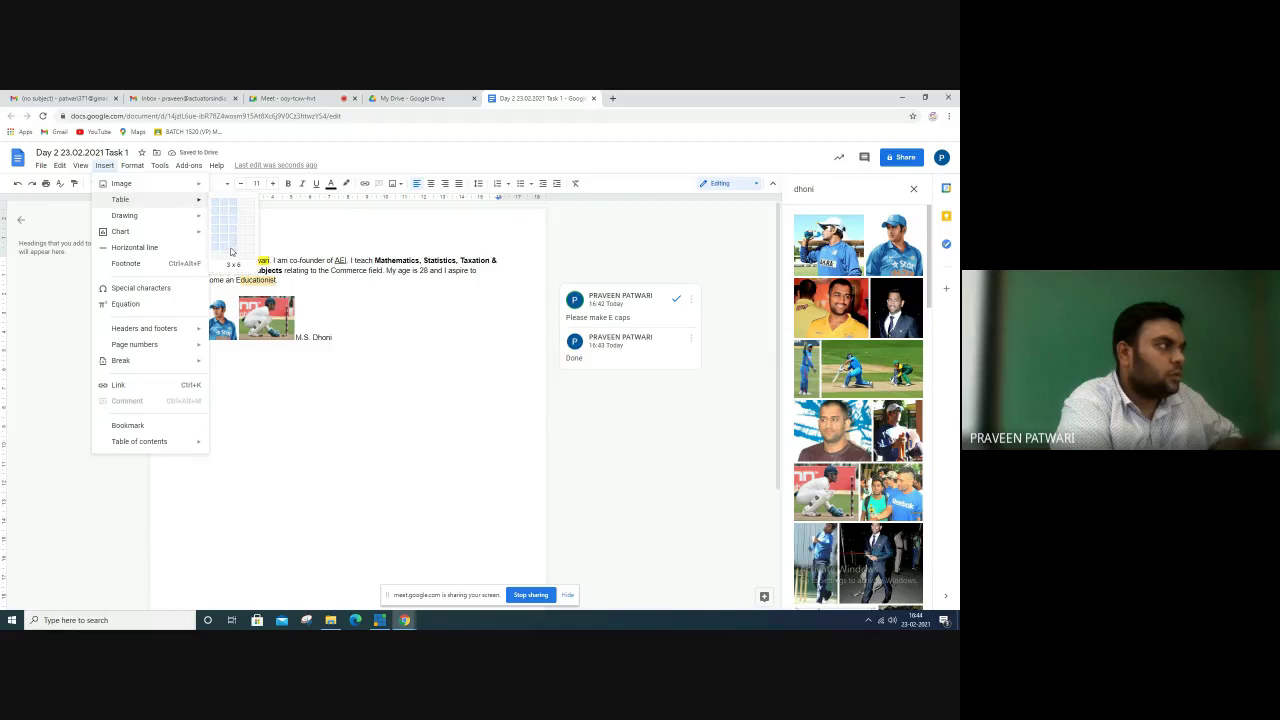
left_click(232, 271)
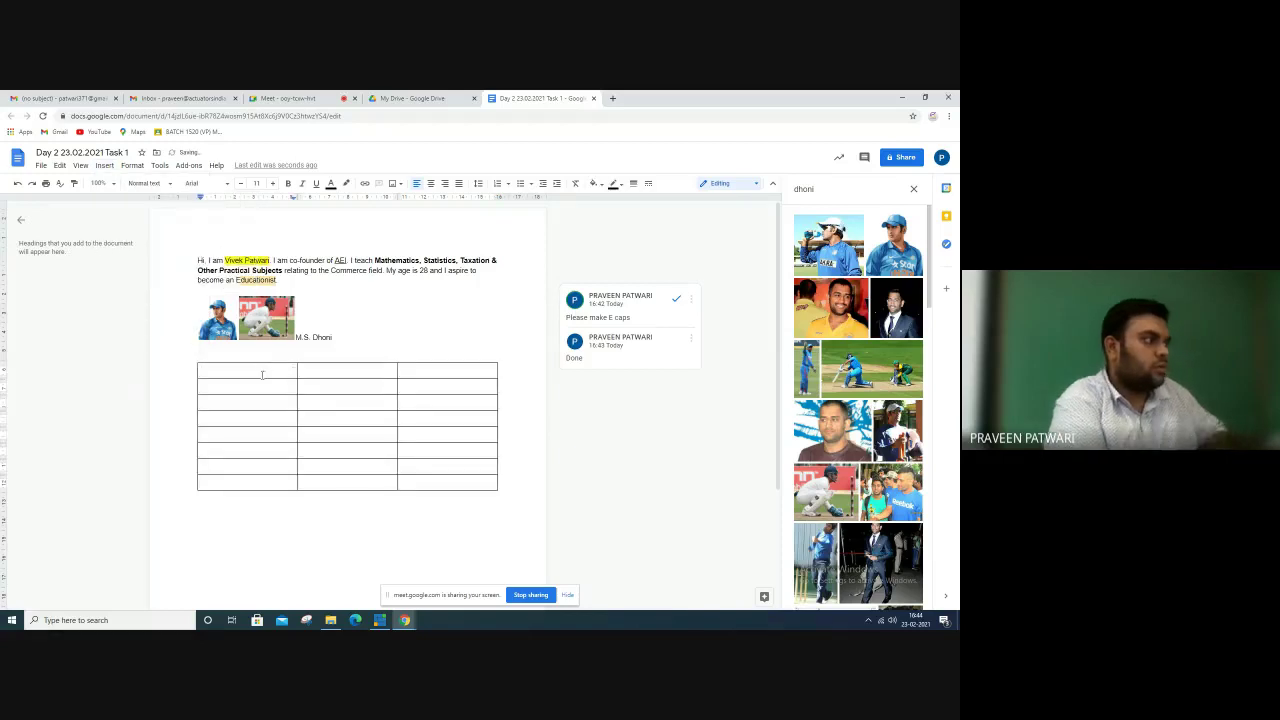
type("Name")
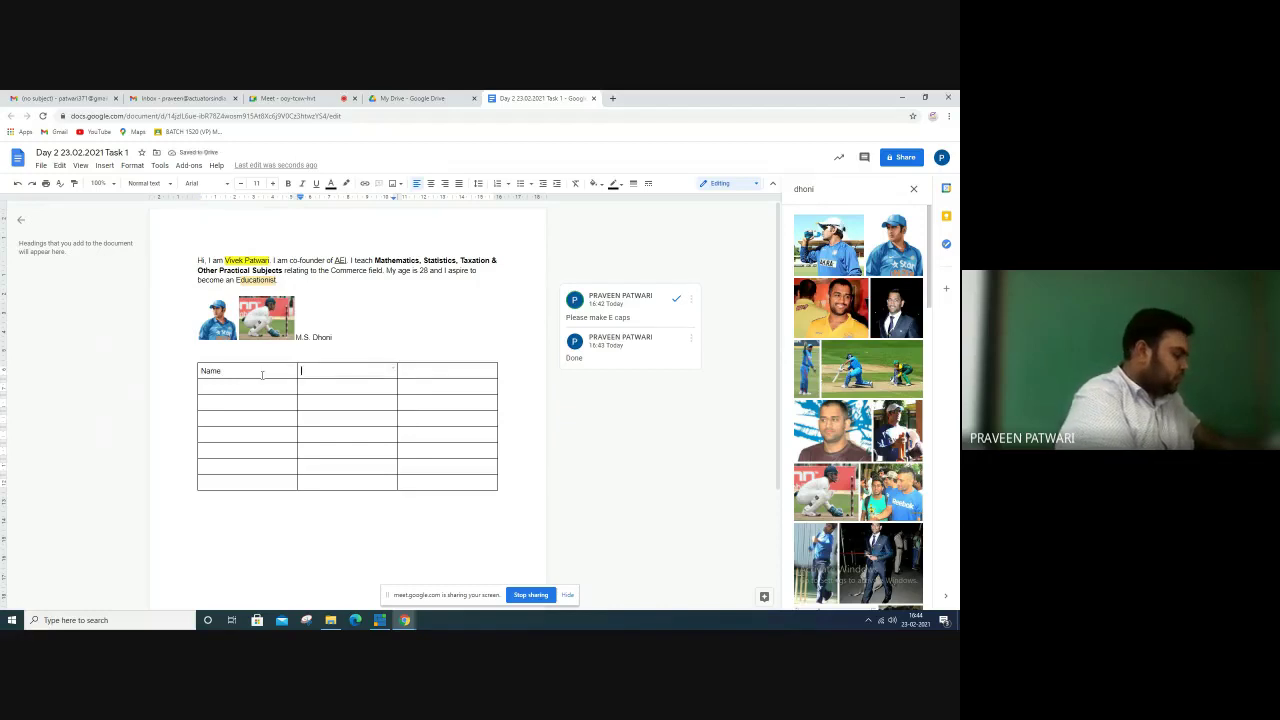
type("Sc")
type("Col")
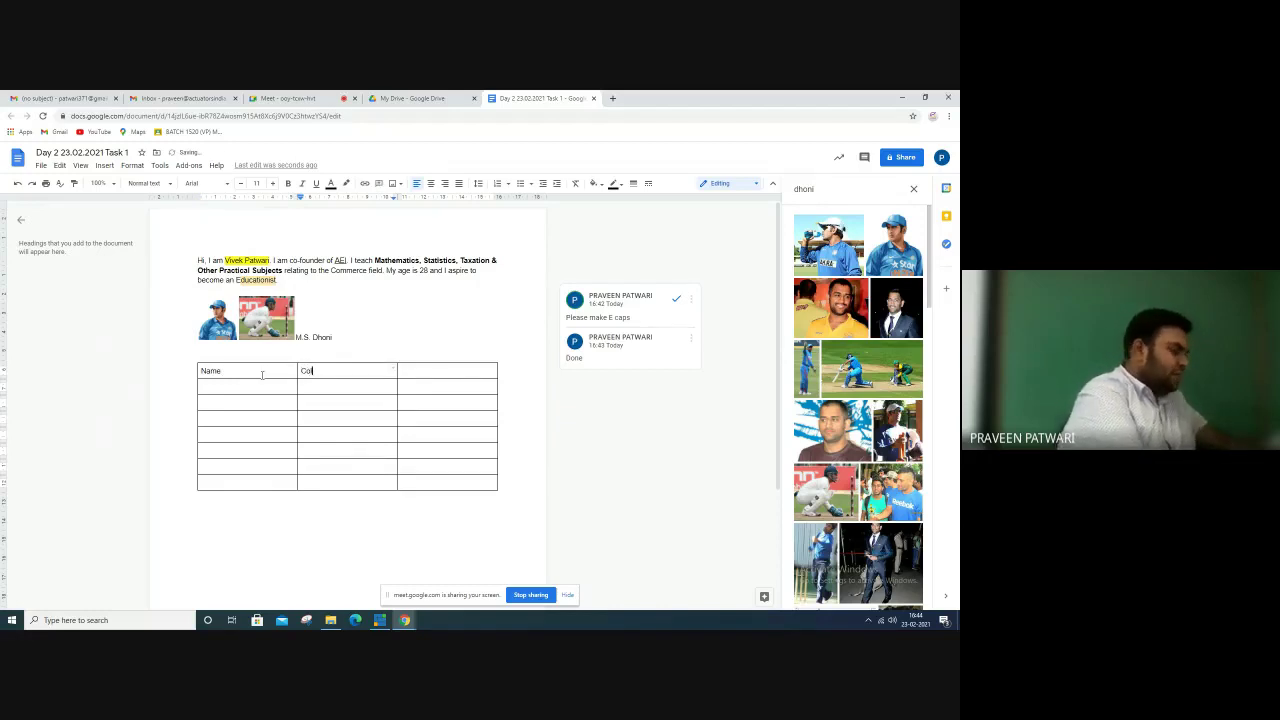
type("ge")
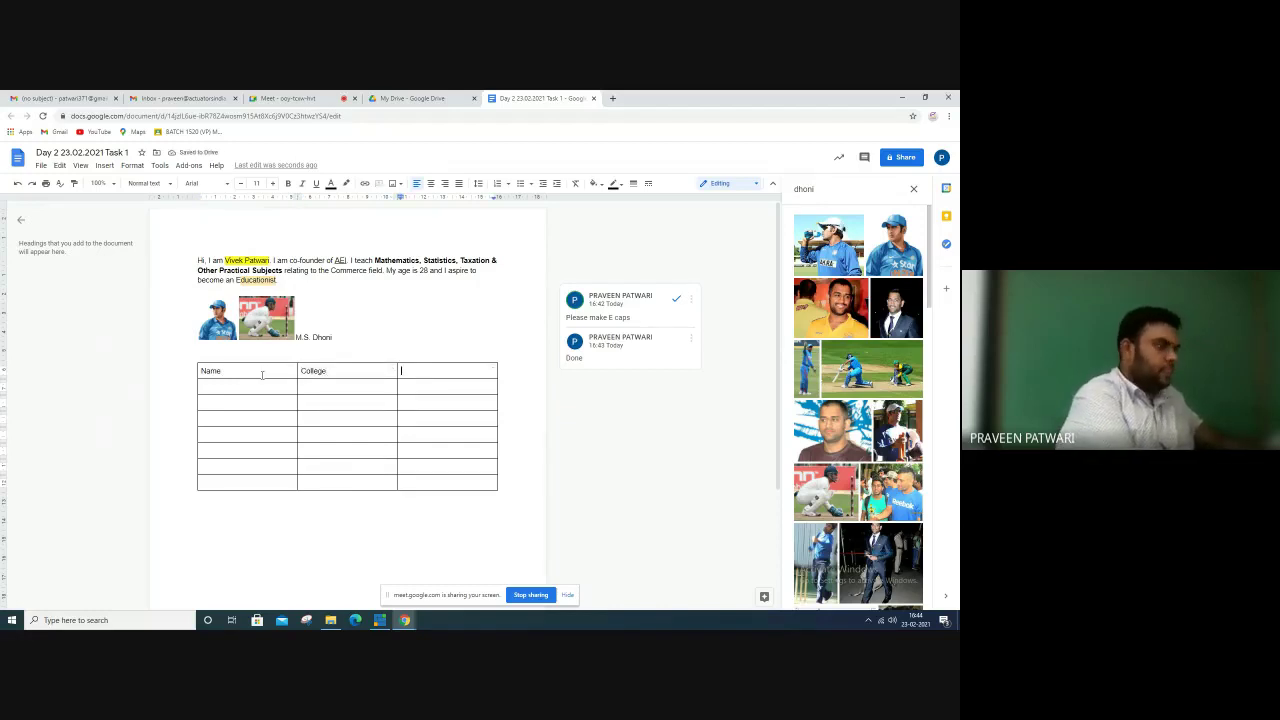
type("Aim")
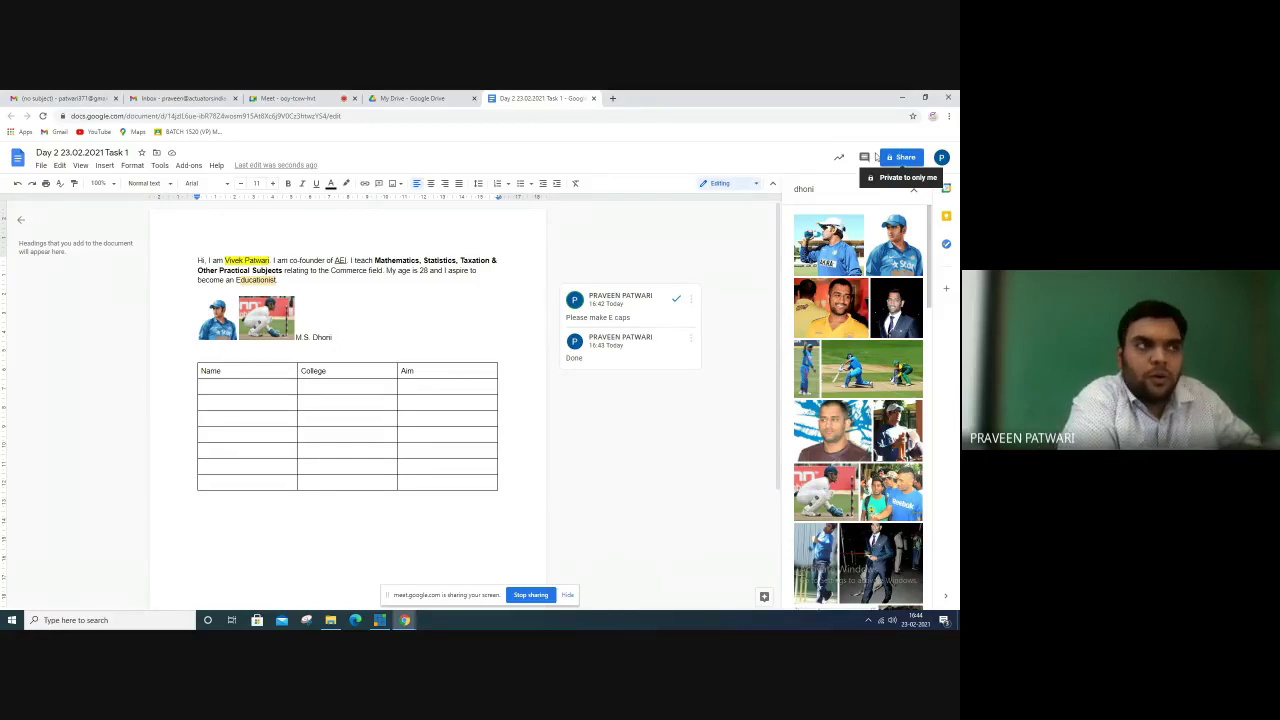
Set link access to Anyone with the link as Editor and copy the link
left_click(898, 158)
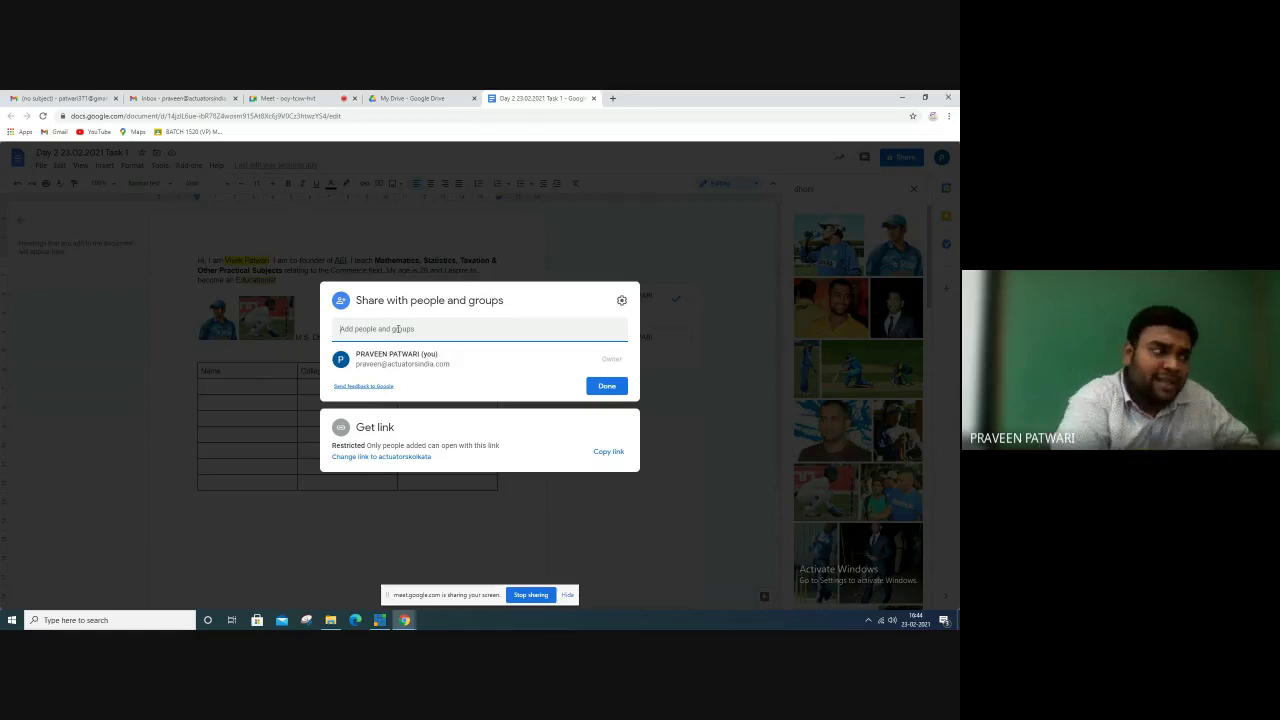
left_click(382, 457)
left_click(382, 457)
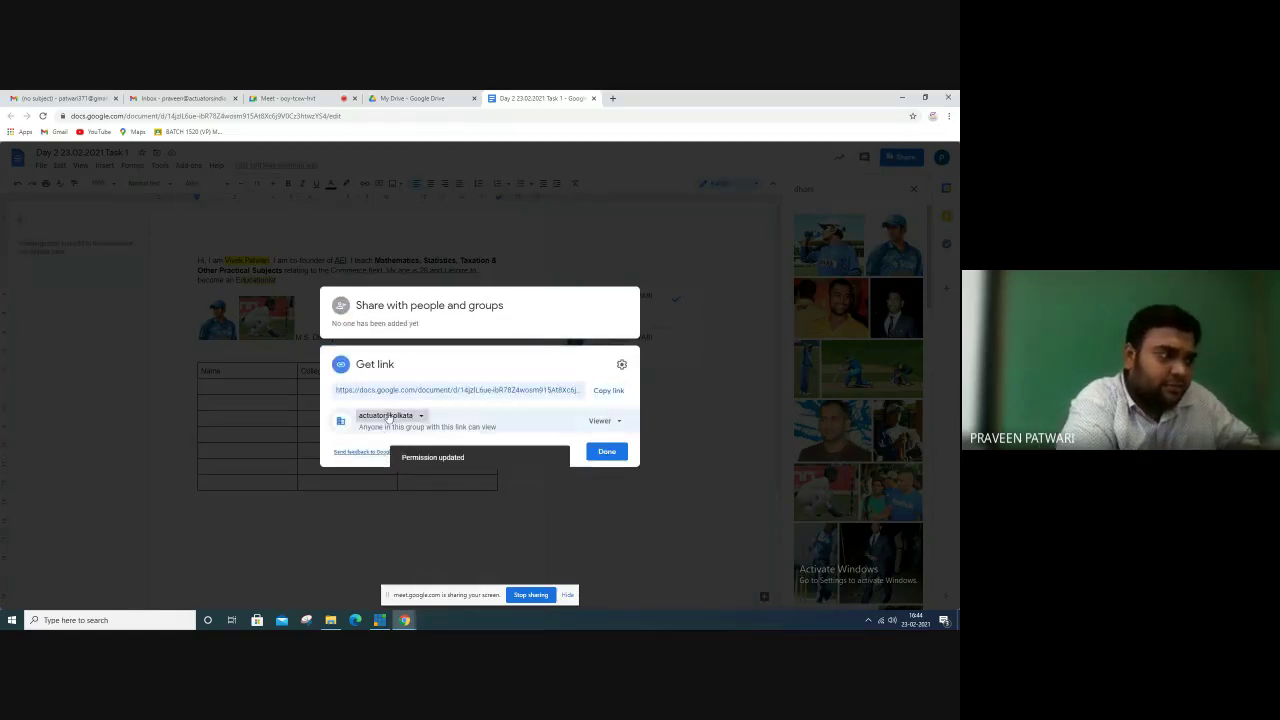
left_click(388, 415)
left_click(414, 503)
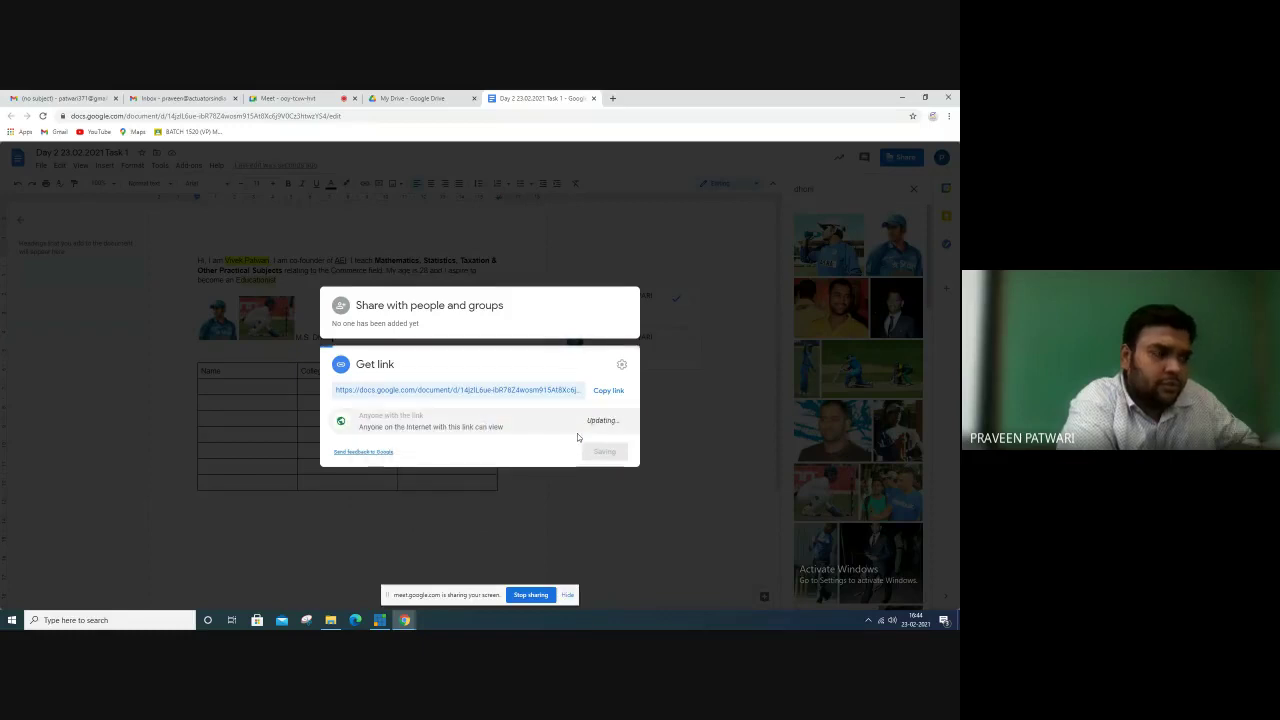
left_click(599, 421)
left_click(612, 494)
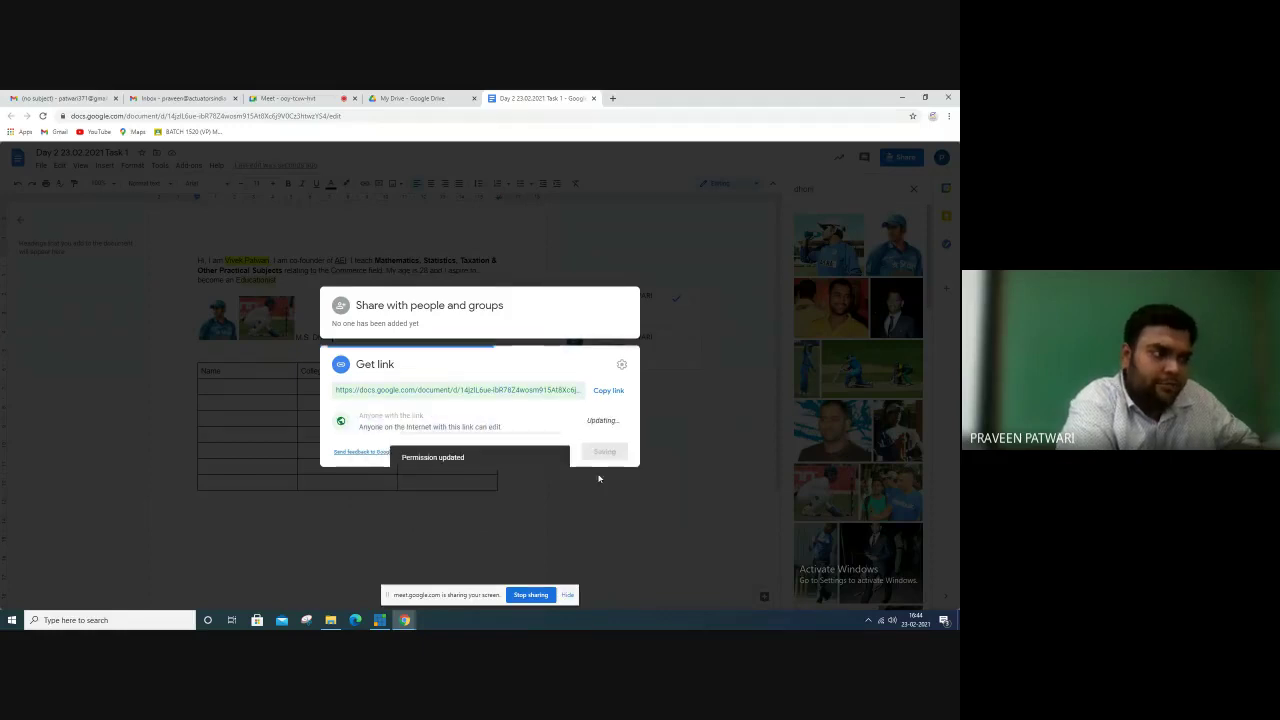
left_click(607, 390)
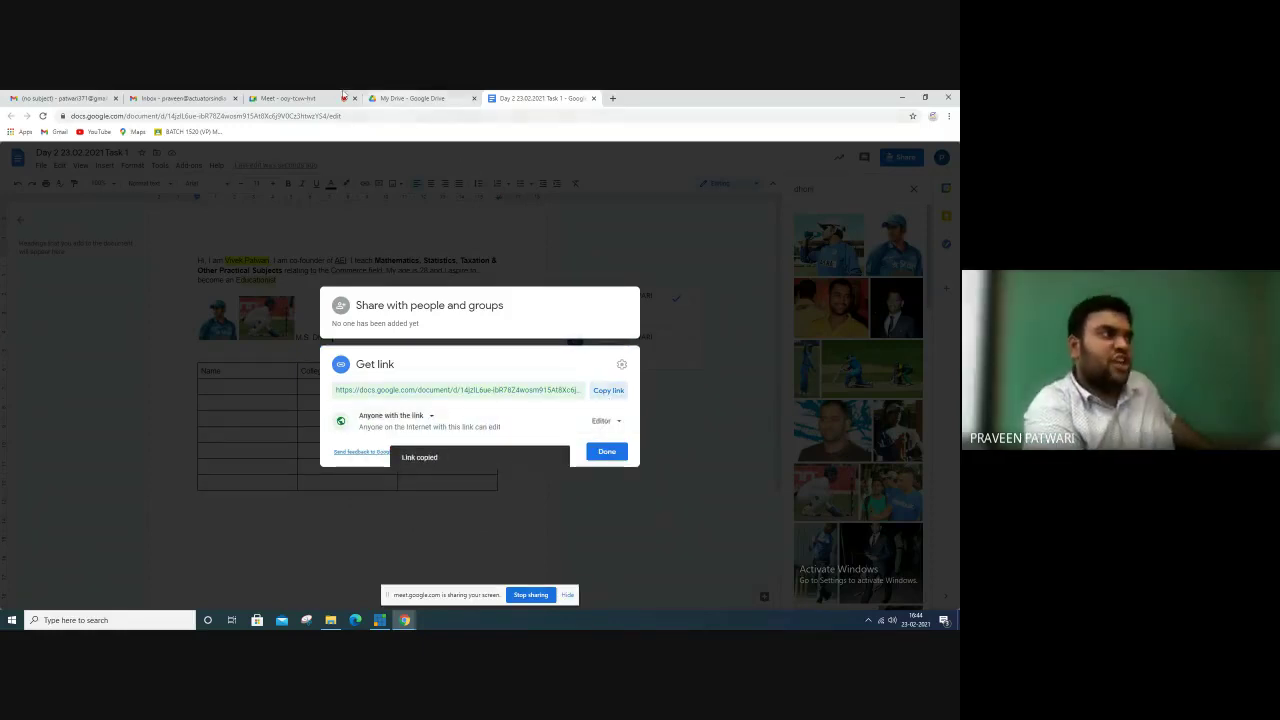
Visit the Google Meet call, close sharing settings, and place the cursor in the table's first data row
left_click(288, 98)
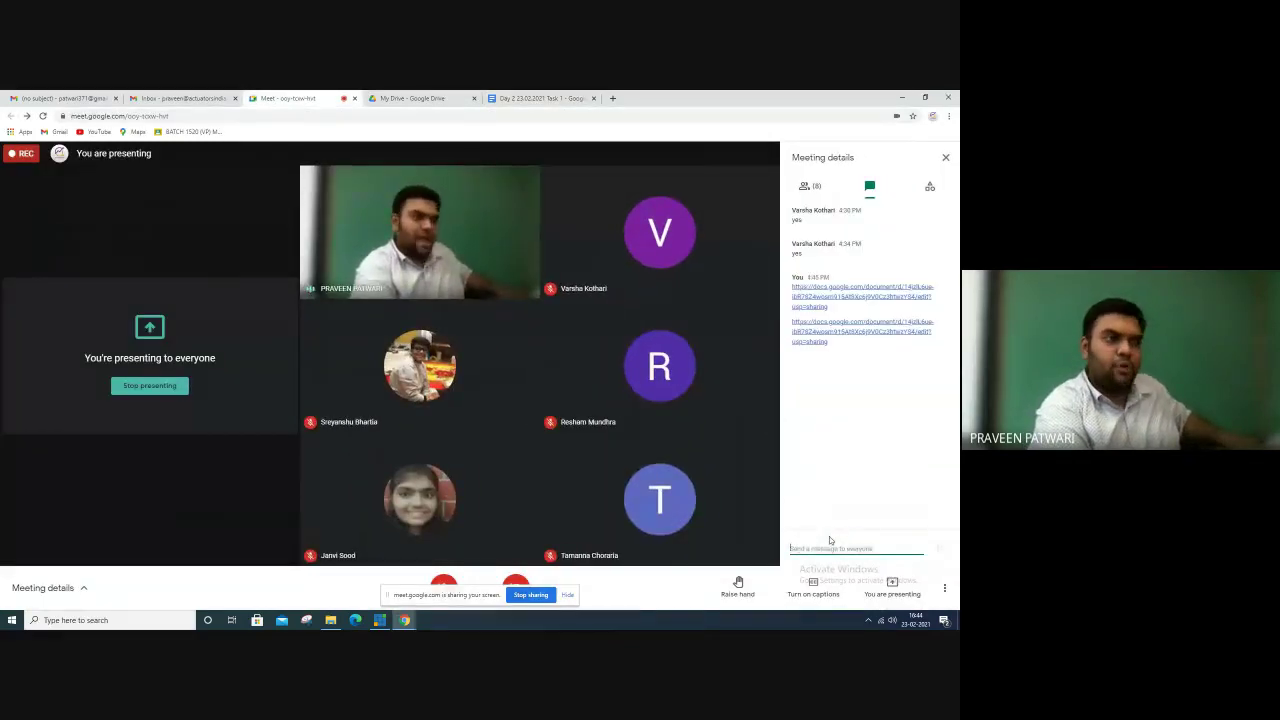
left_click(540, 98)
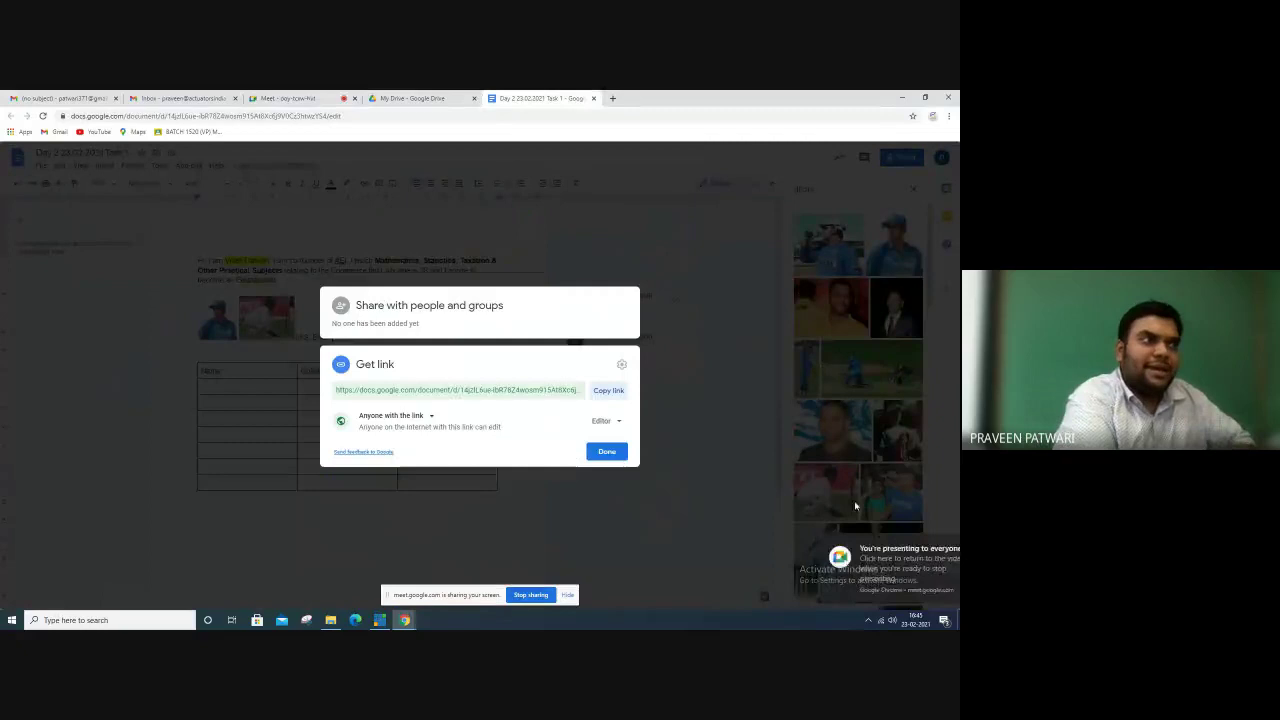
left_click(606, 451)
left_click(206, 386)
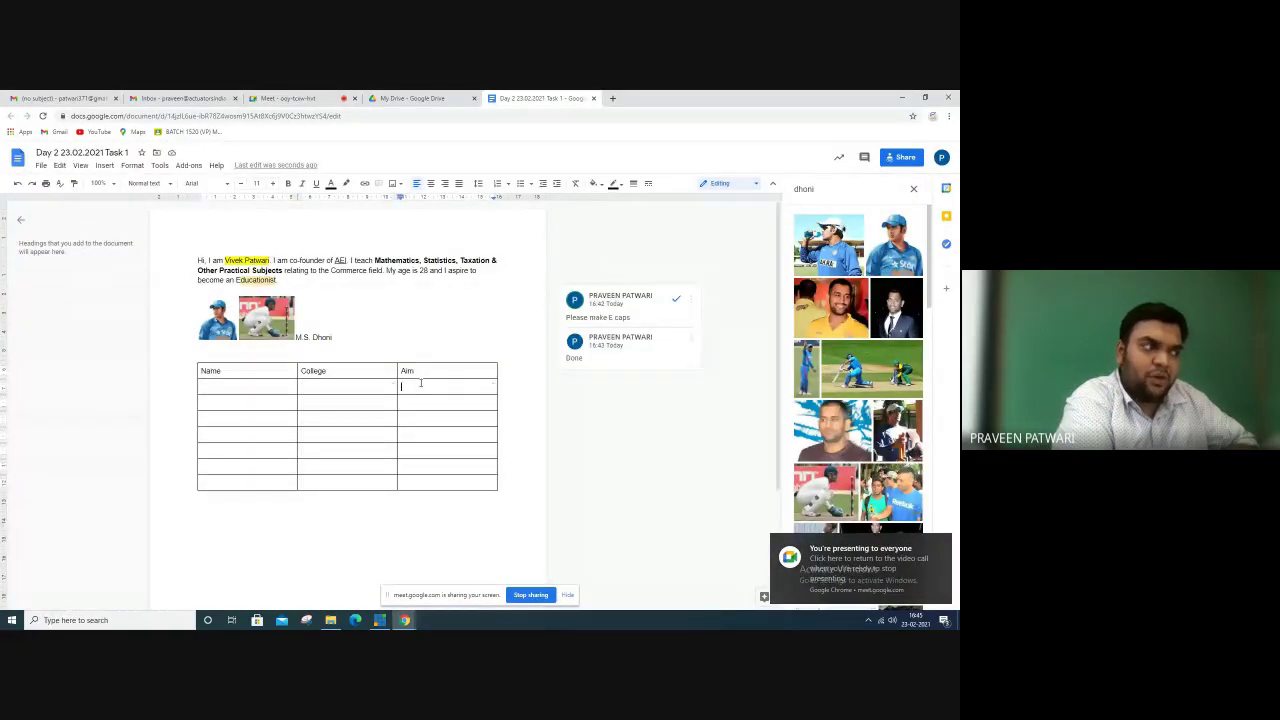
Center, bold and enlarge to size 12 the Name, College and Aim header row
left_click_drag(201, 371, 412, 370)
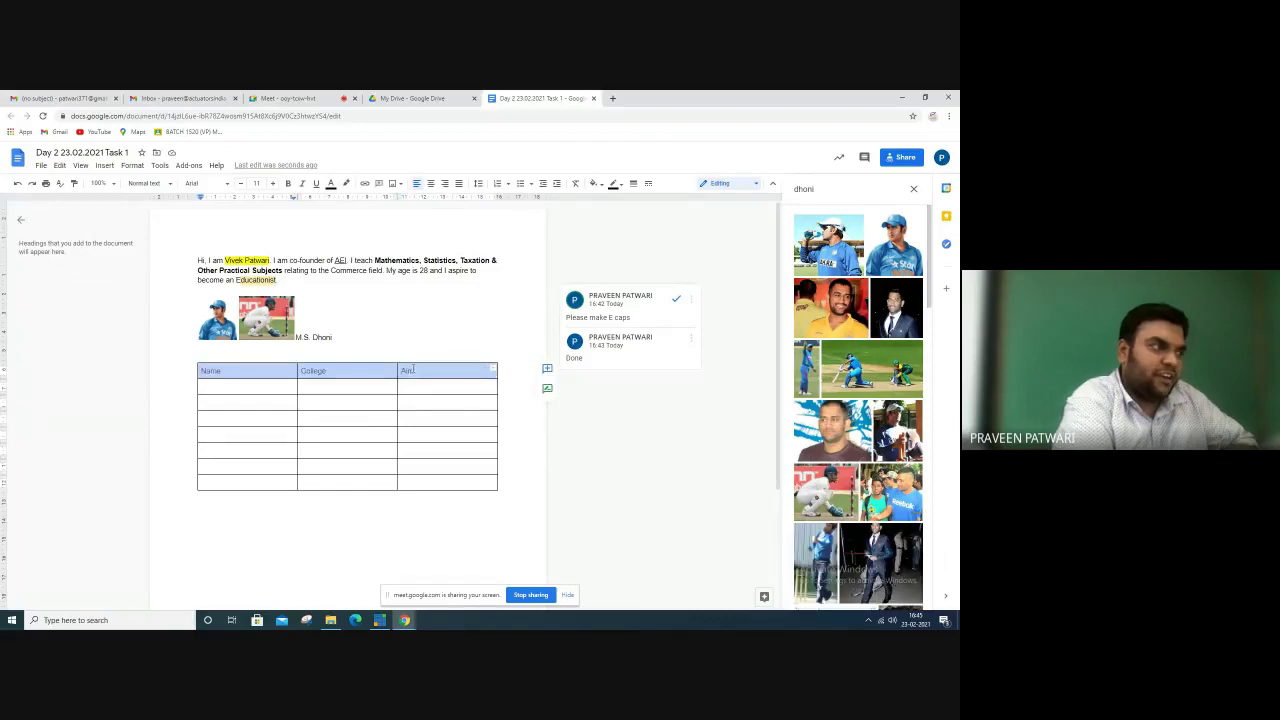
left_click(431, 183)
left_click(288, 183)
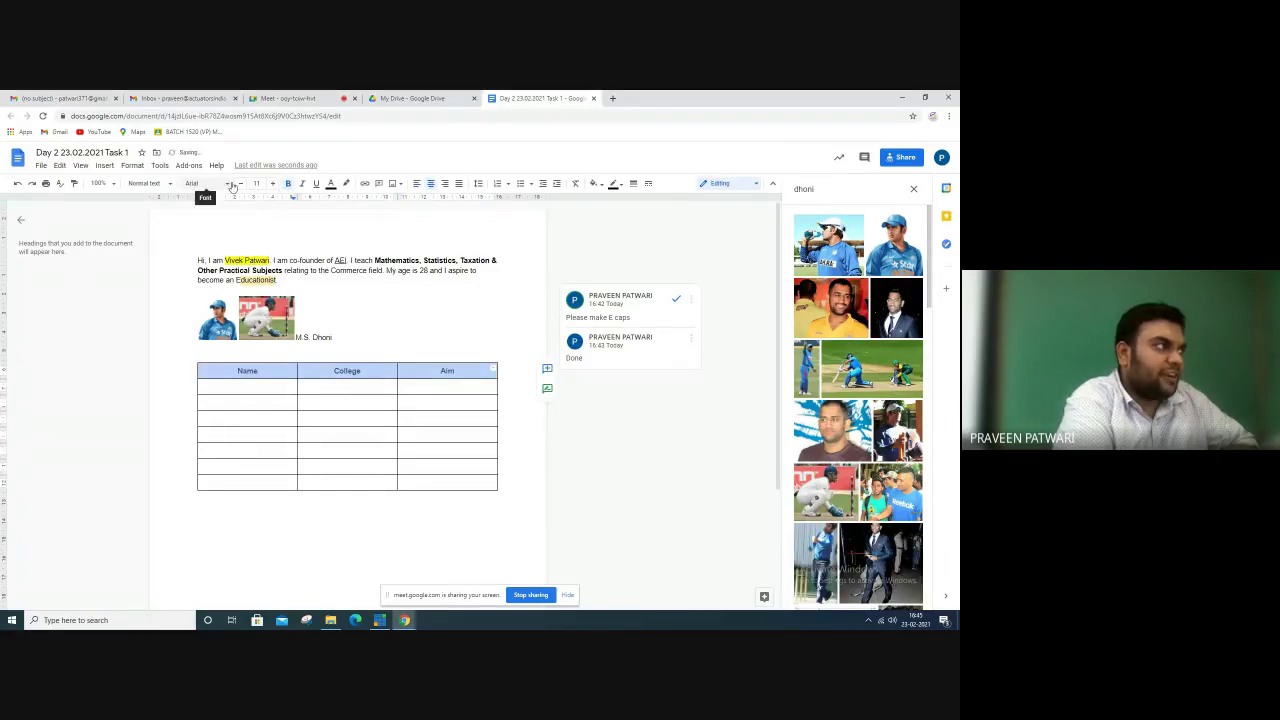
left_click(272, 183)
left_click(265, 389)
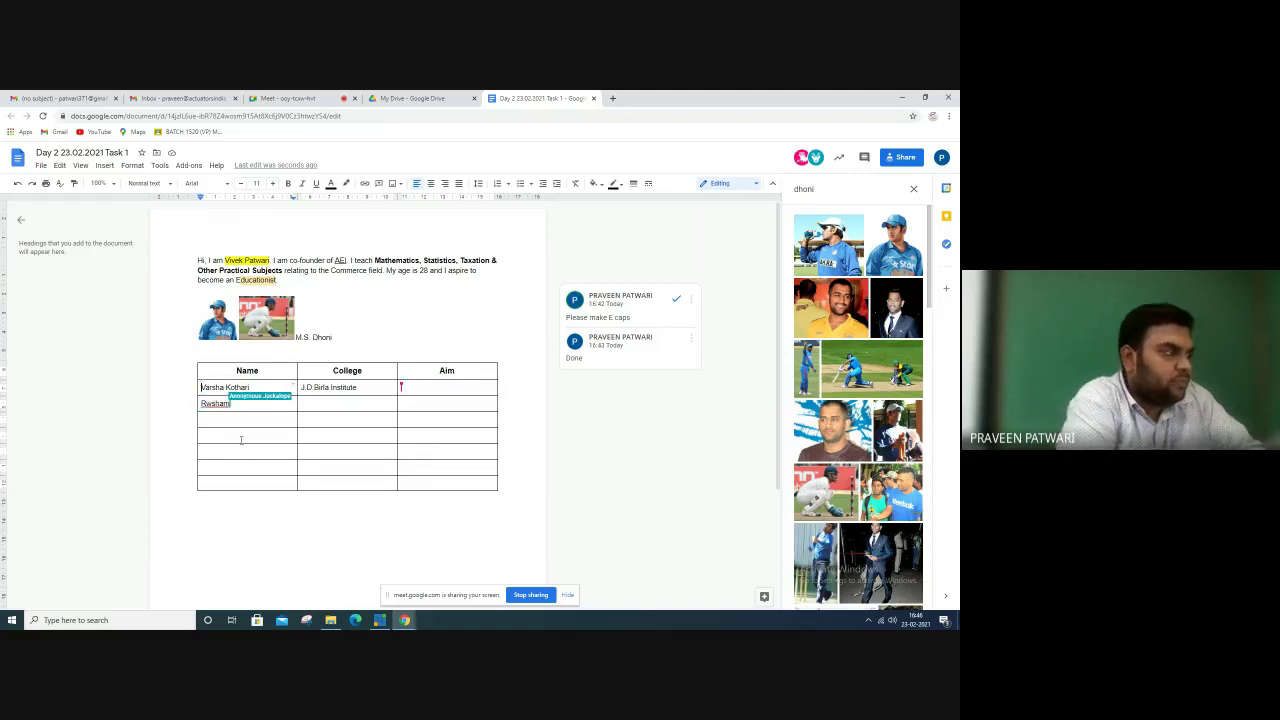
Justify the intro paragraph
left_click_drag(198, 260, 301, 280)
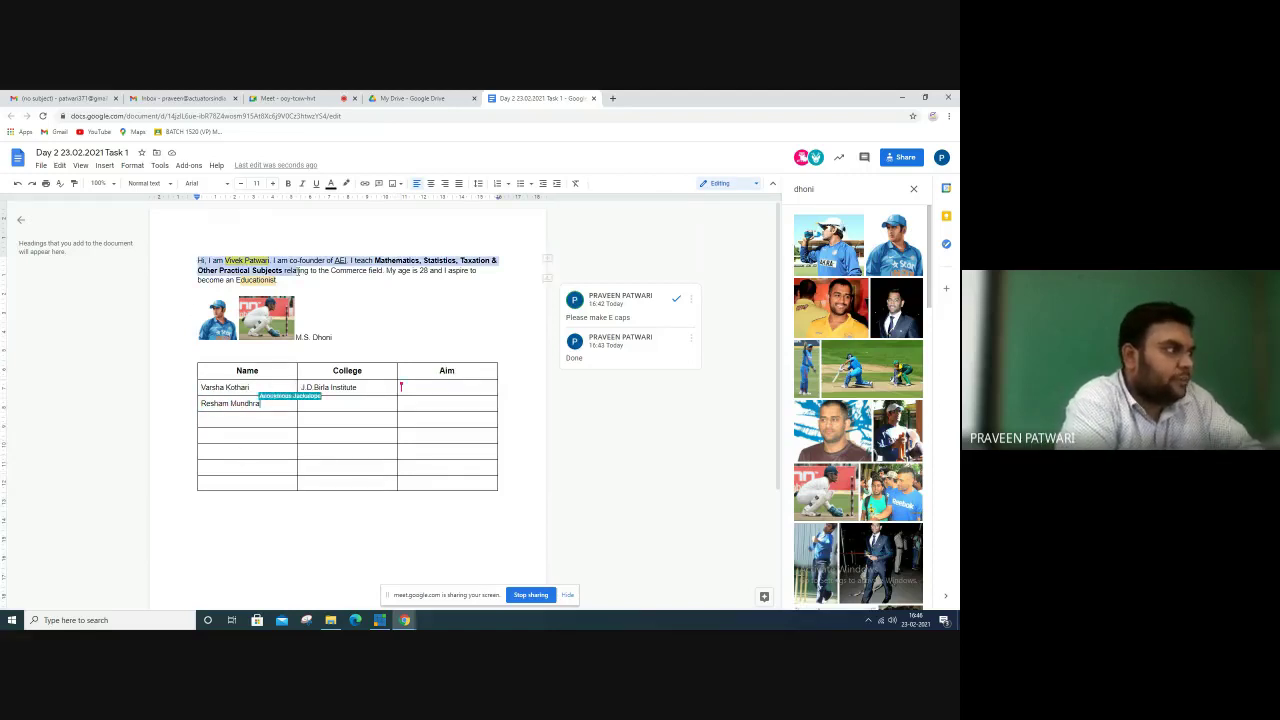
left_click(459, 183)
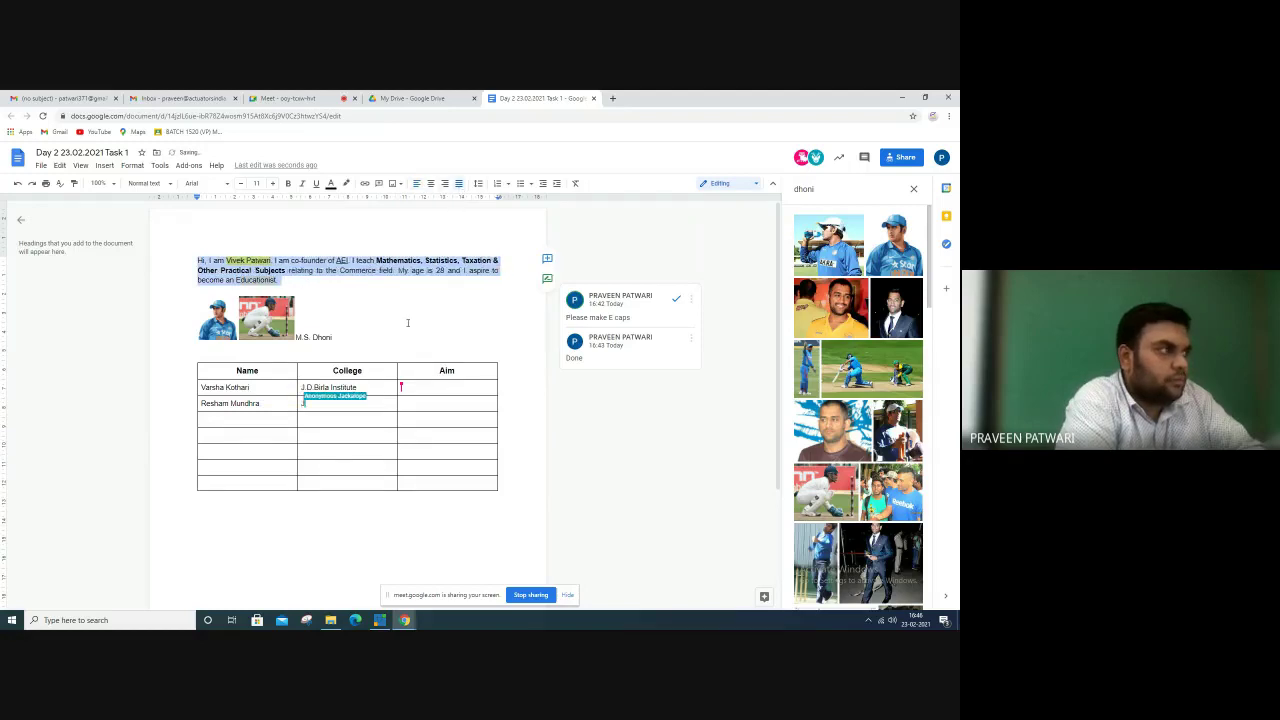
left_click(380, 337)
Return to the table and select J.D Birla Institute and the first row's name
left_click(294, 466)
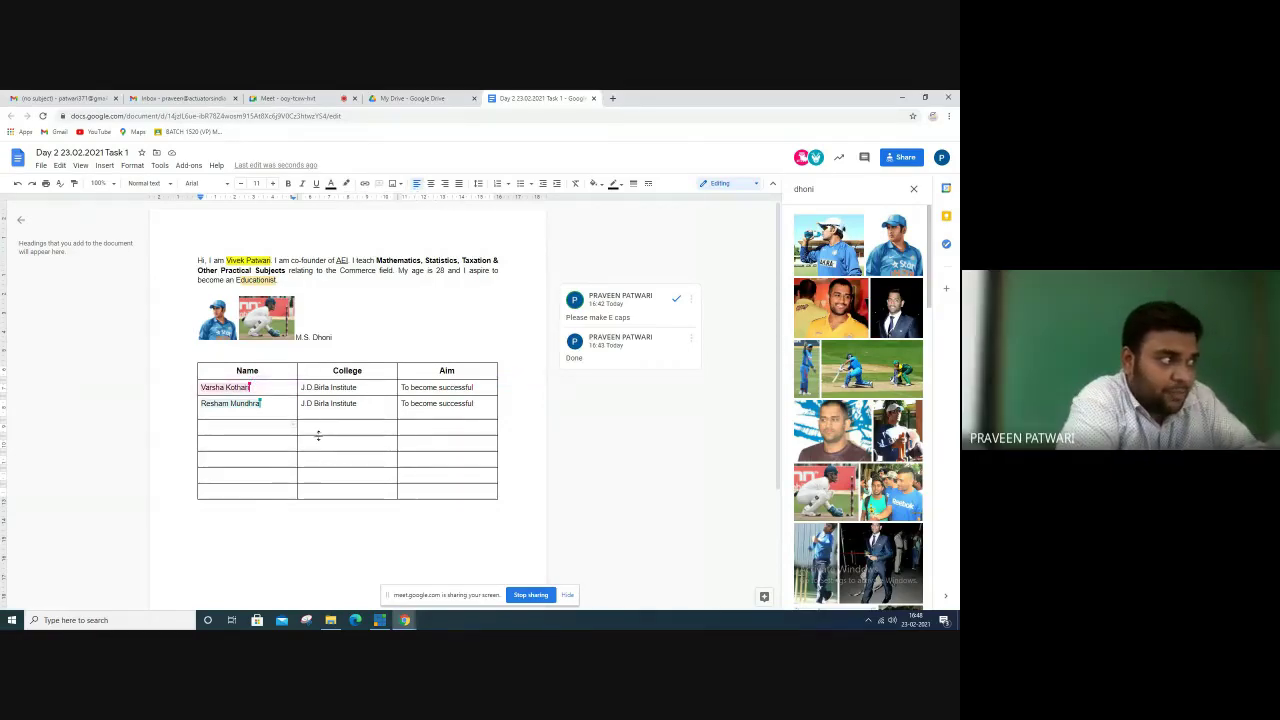
left_click_drag(357, 403, 302, 403)
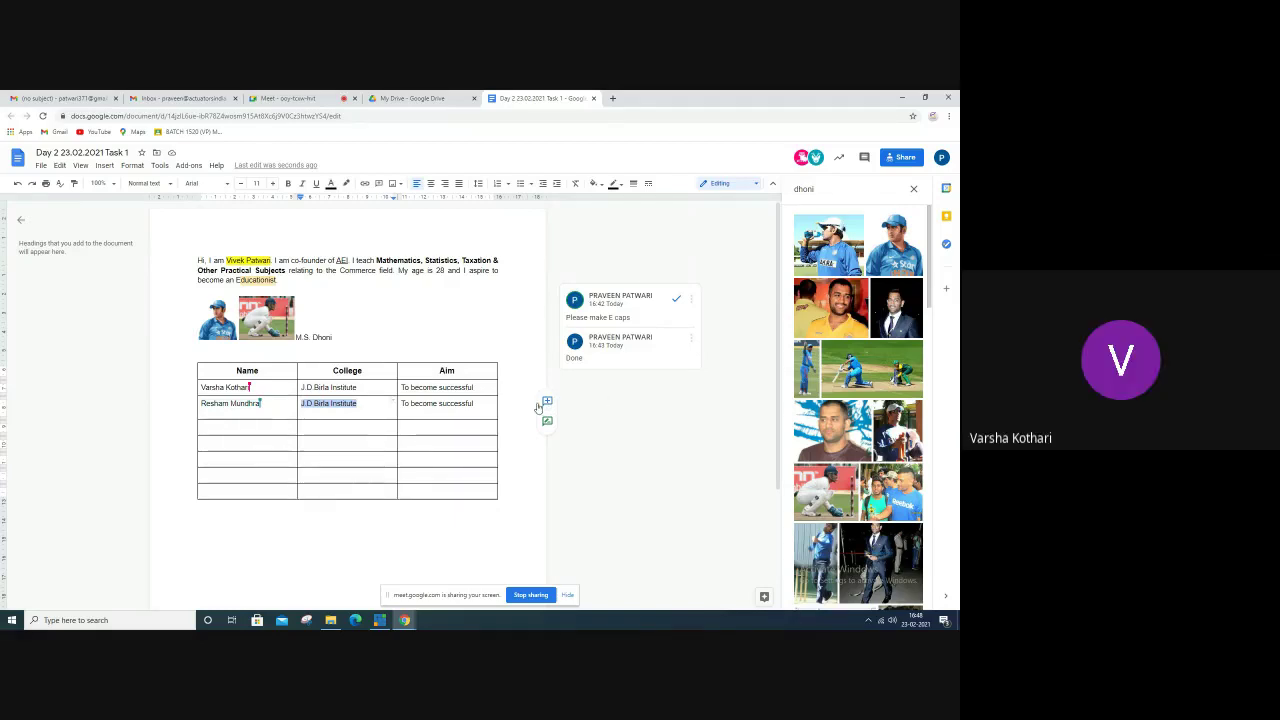
left_click_drag(251, 387, 212, 387)
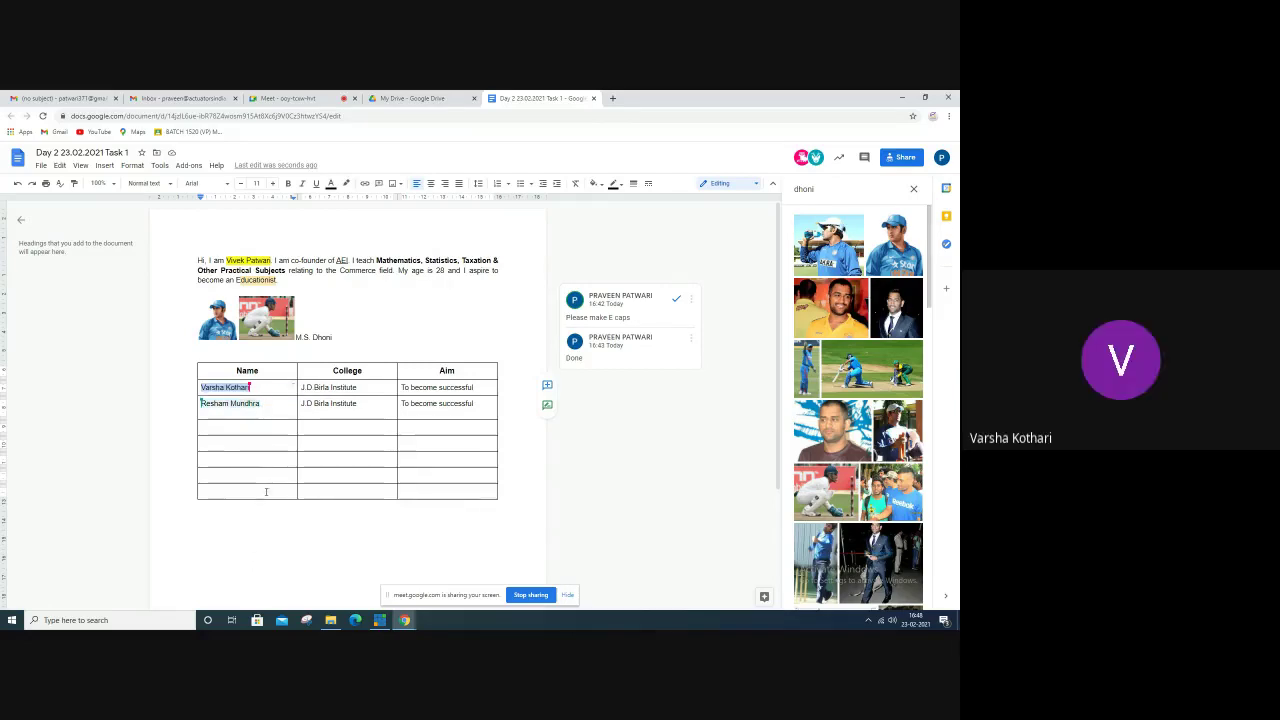
Close the Explore image search results
left_click(294, 429)
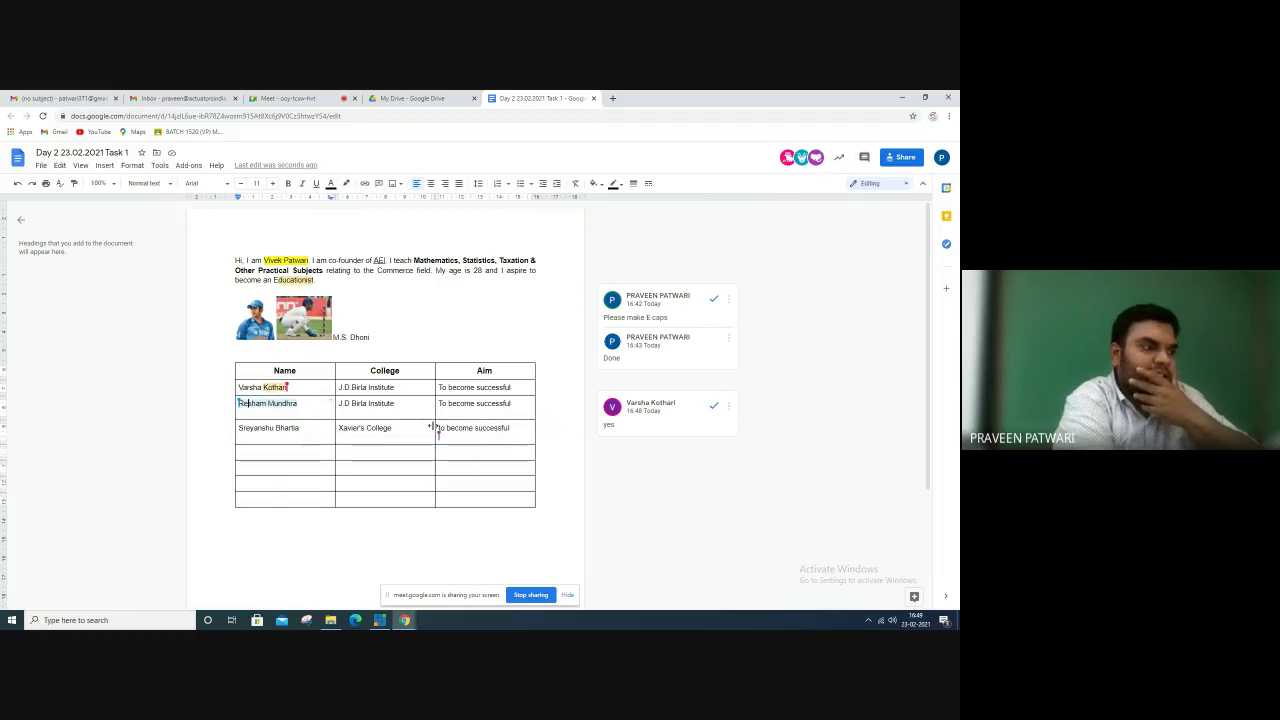
Comment 'Very Good' on Xavier's College in the third table row
left_click_drag(338, 428, 392, 428)
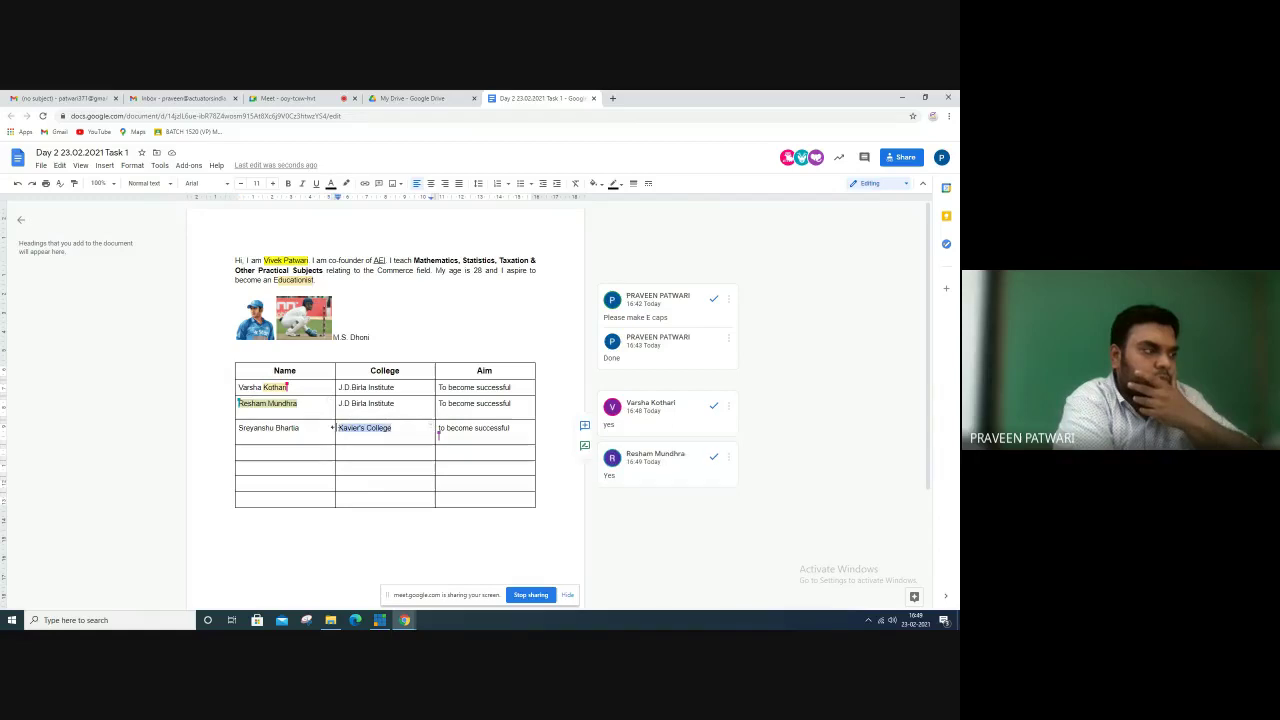
left_click(584, 427)
type("Ve")
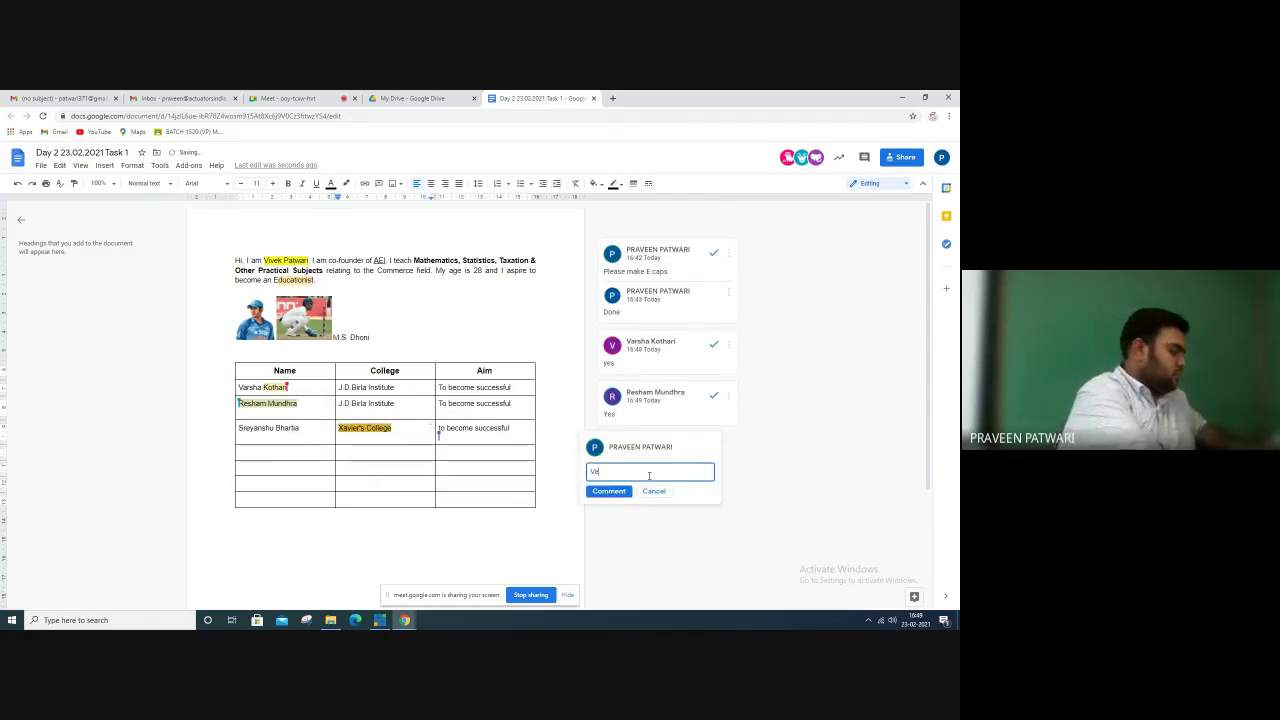
type("ry Good")
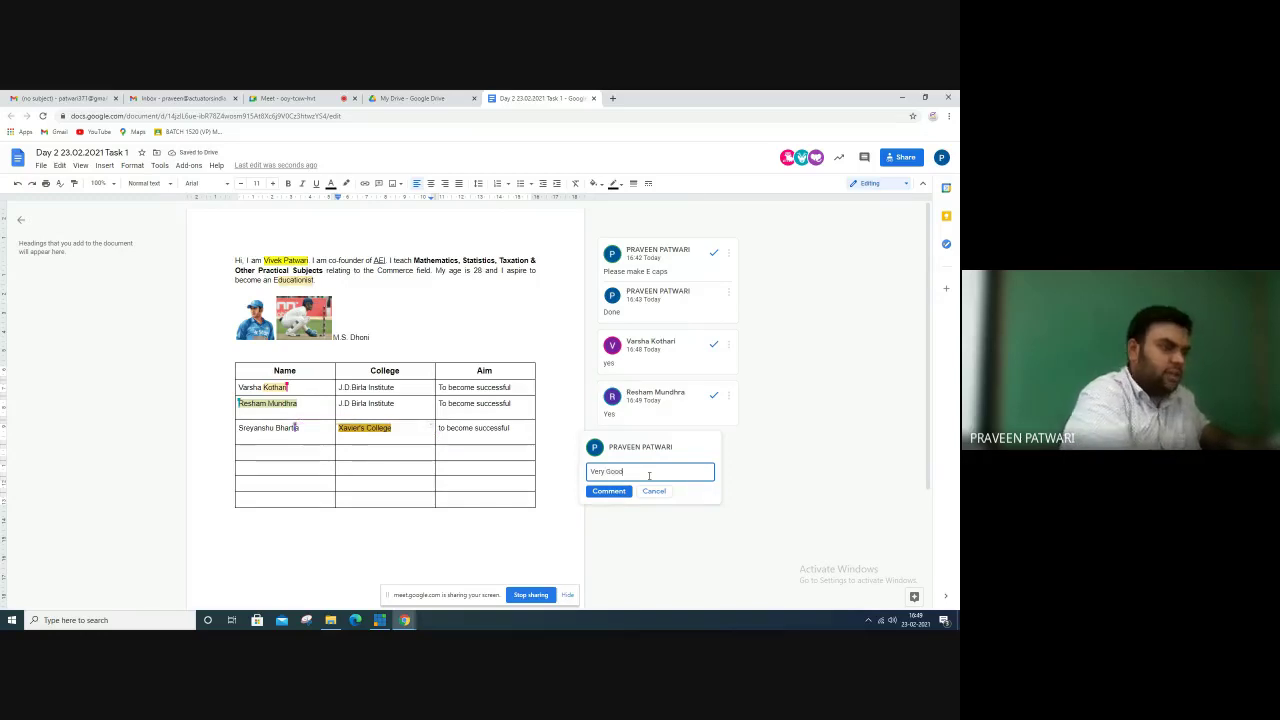
left_click(618, 492)
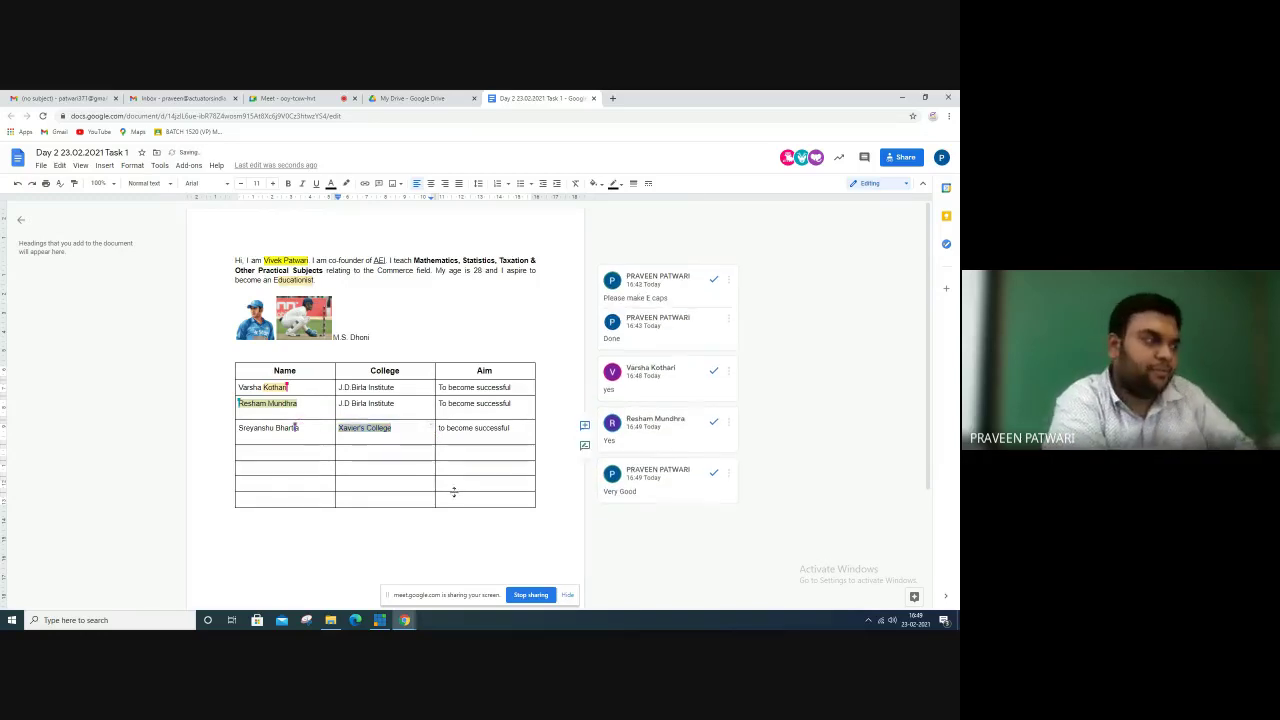
mouse_move(373, 338)
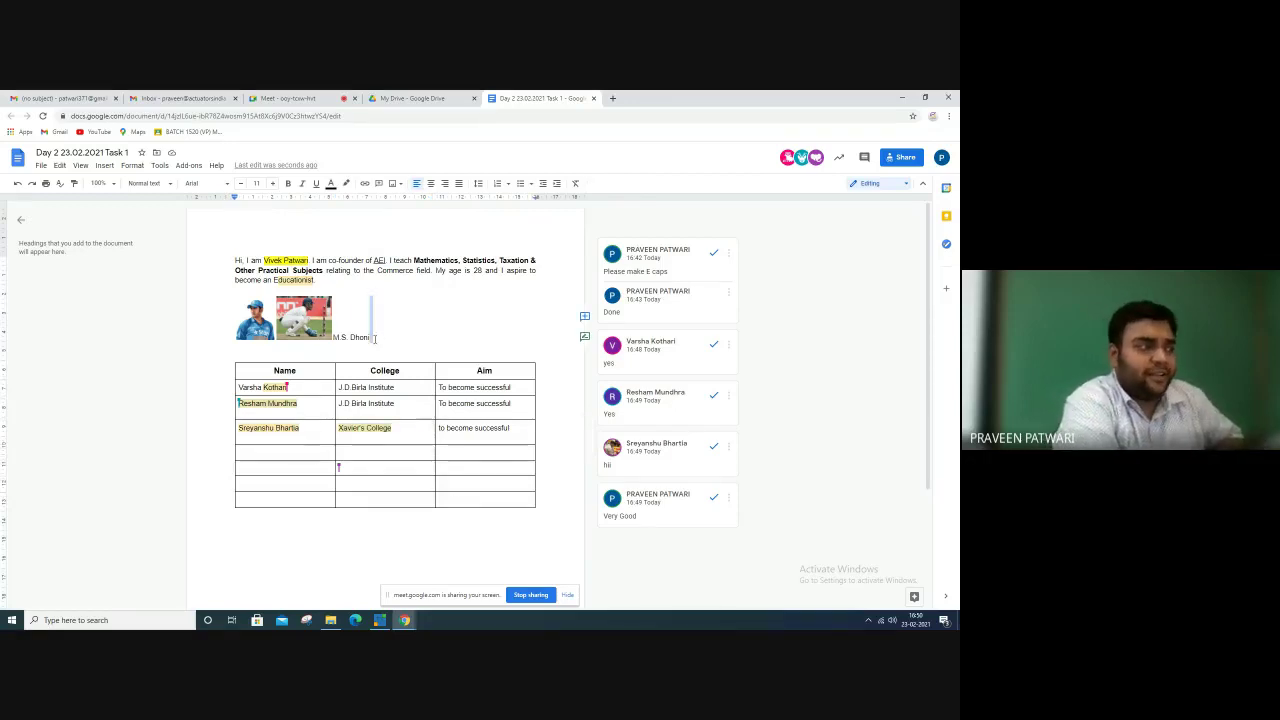
left_click_drag(370, 337, 341, 349)
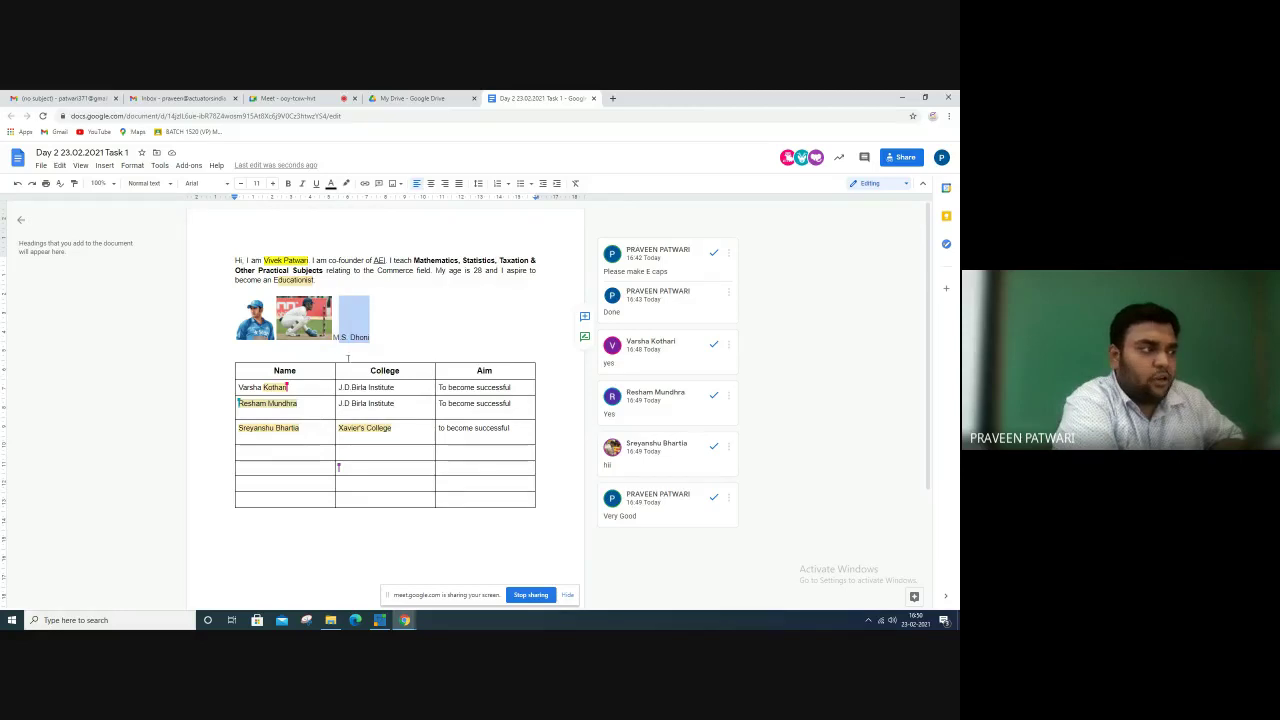
left_click_drag(341, 349, 334, 339)
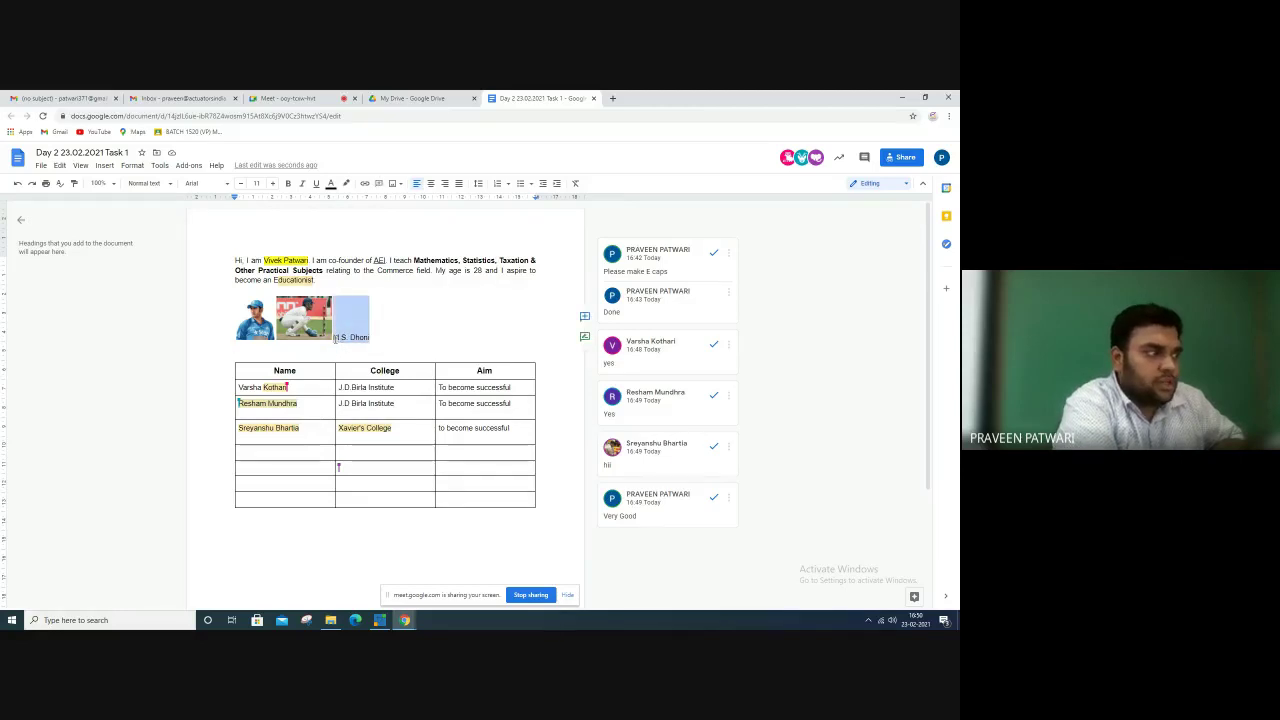
left_click(365, 184)
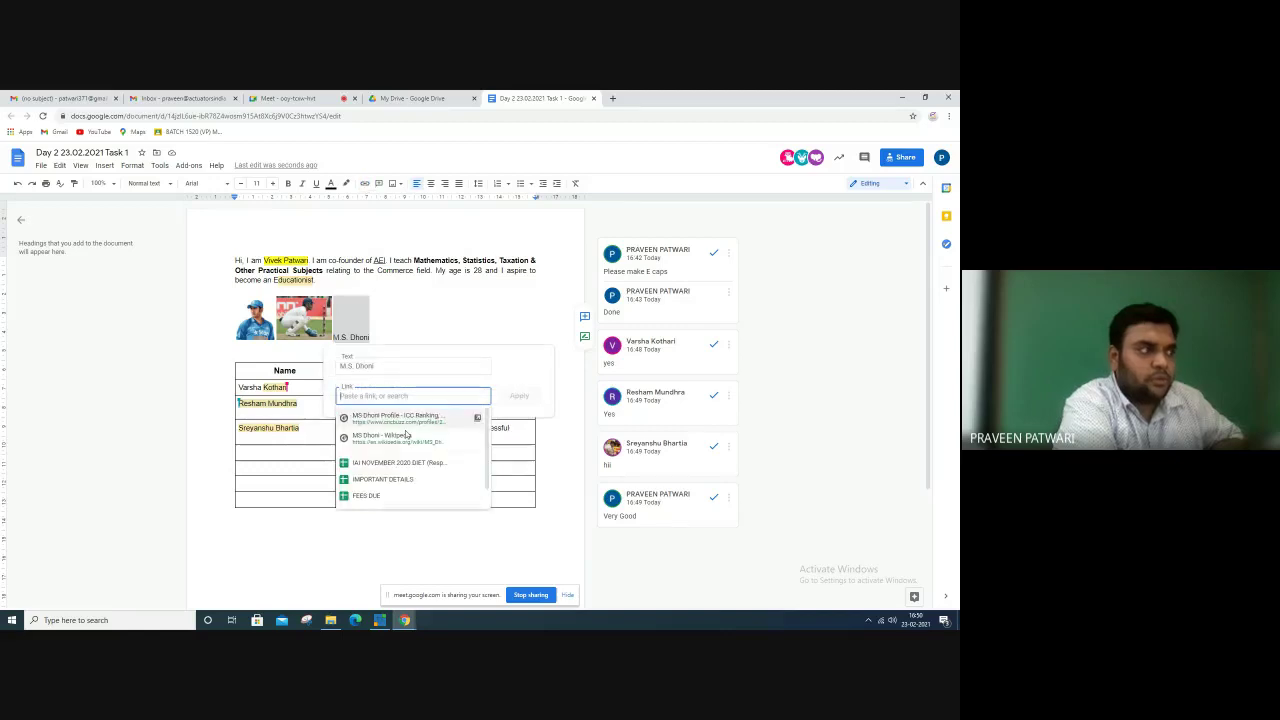
key("ctrl+v")
left_click(516, 396)
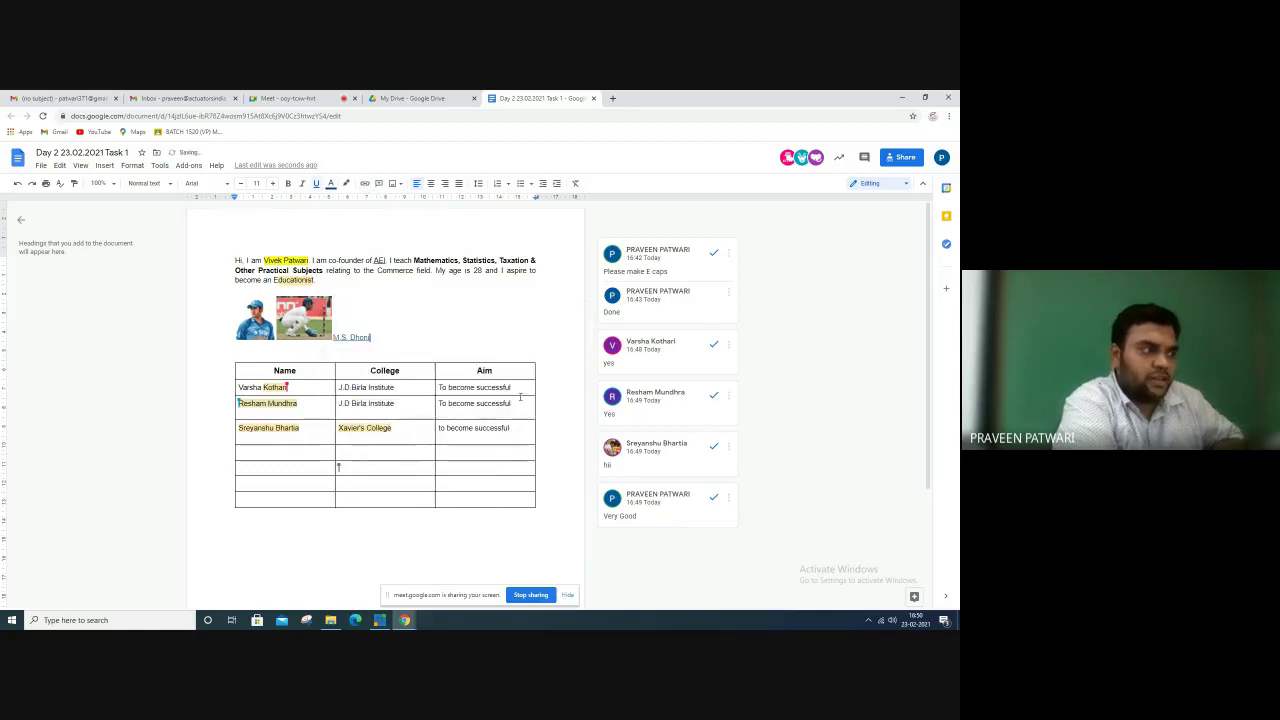
left_click(361, 340)
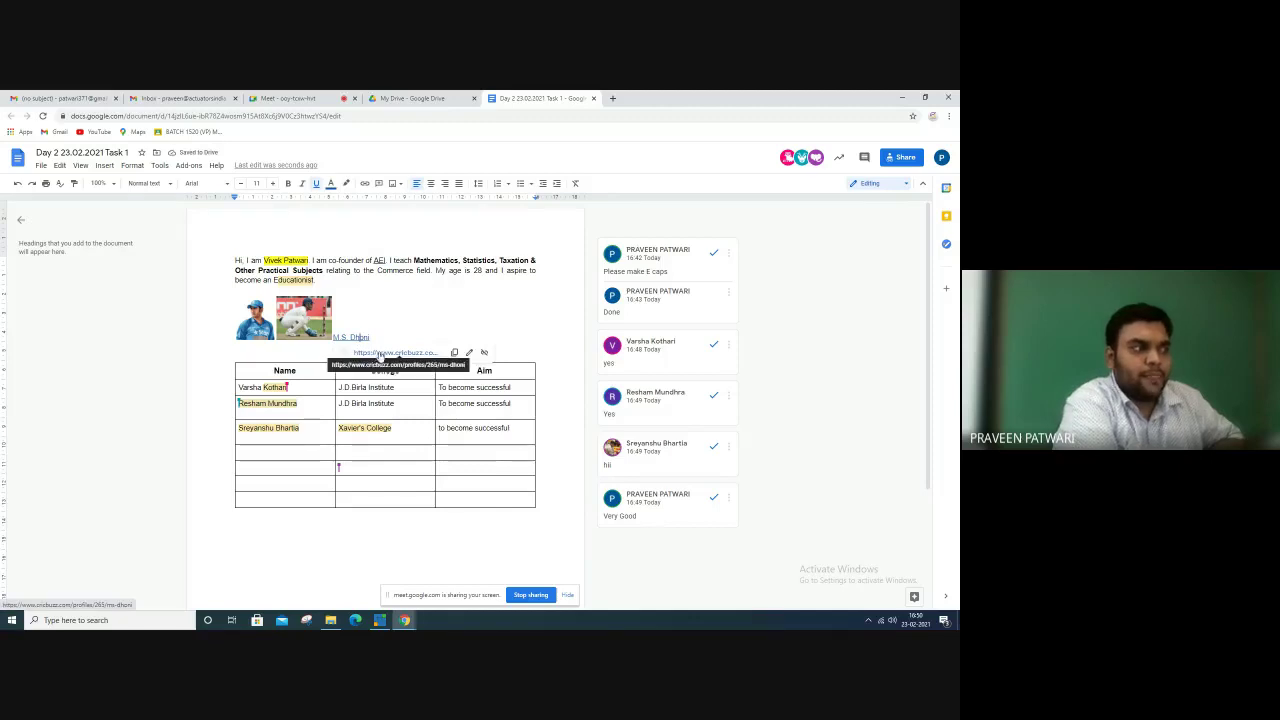
left_click(412, 312)
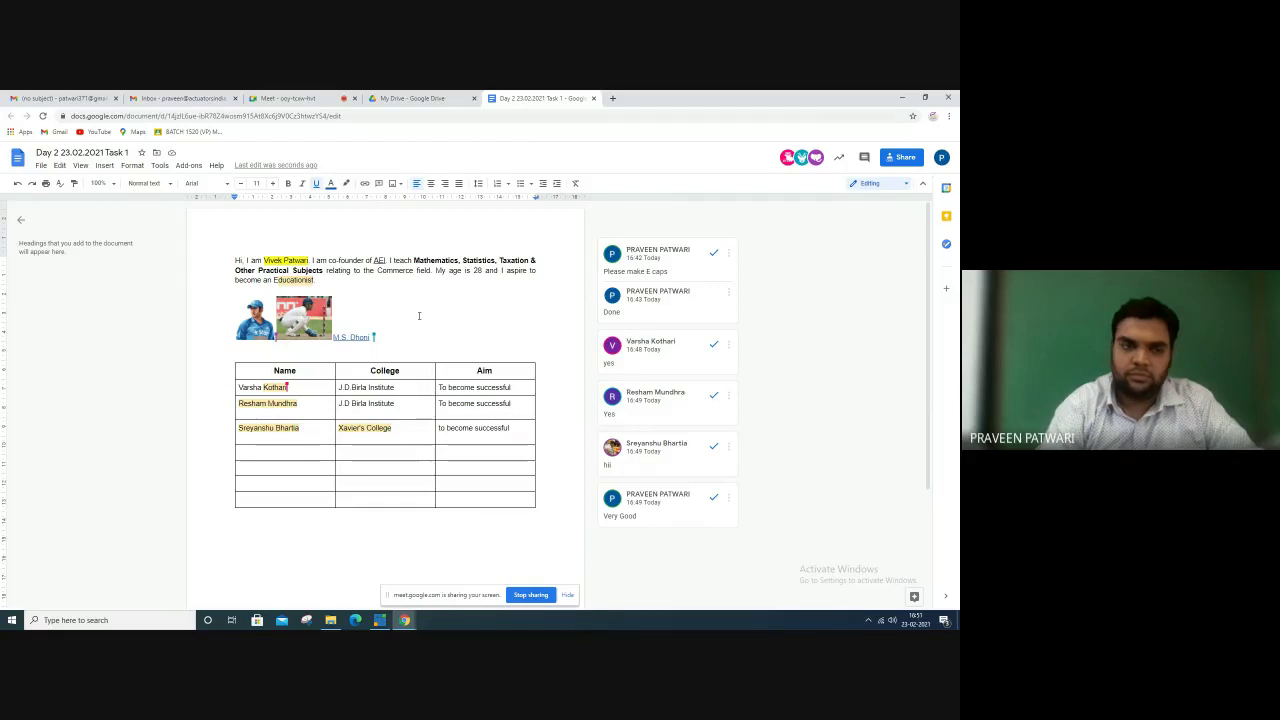
Turn on voice typing from the Tools menu and start the microphone listening
left_click(160, 165)
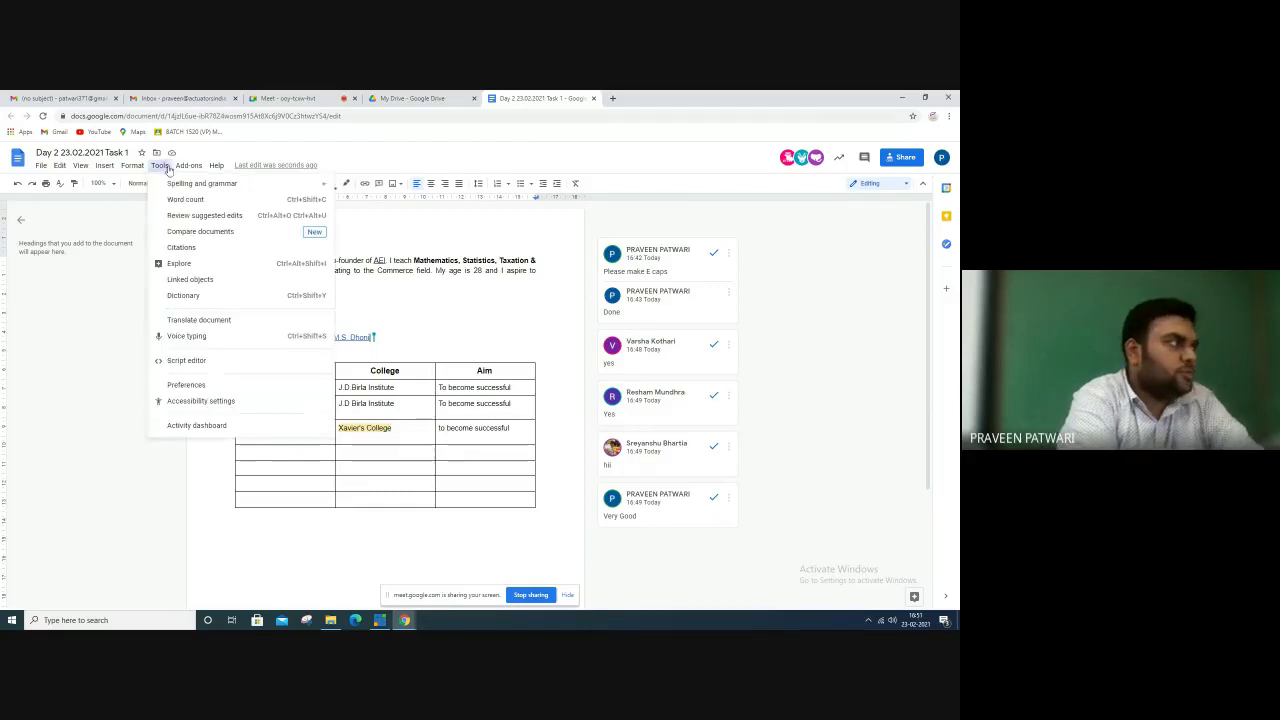
left_click(187, 336)
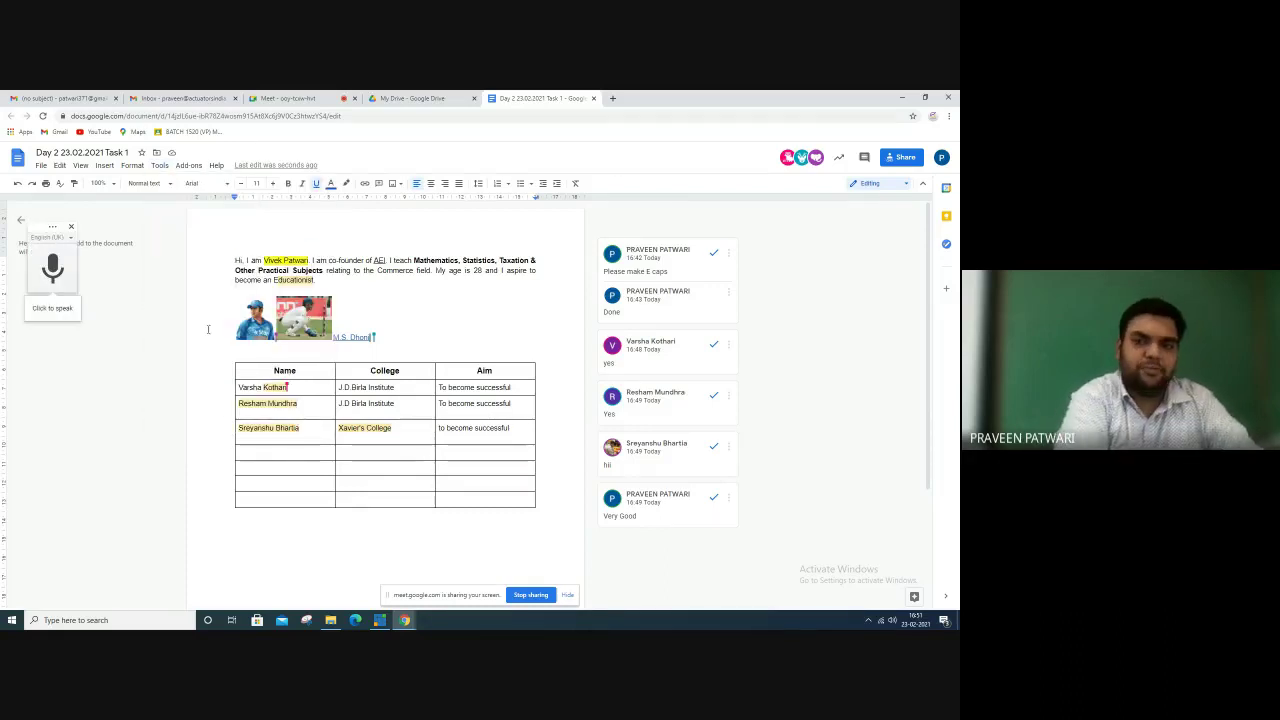
left_click(52, 268)
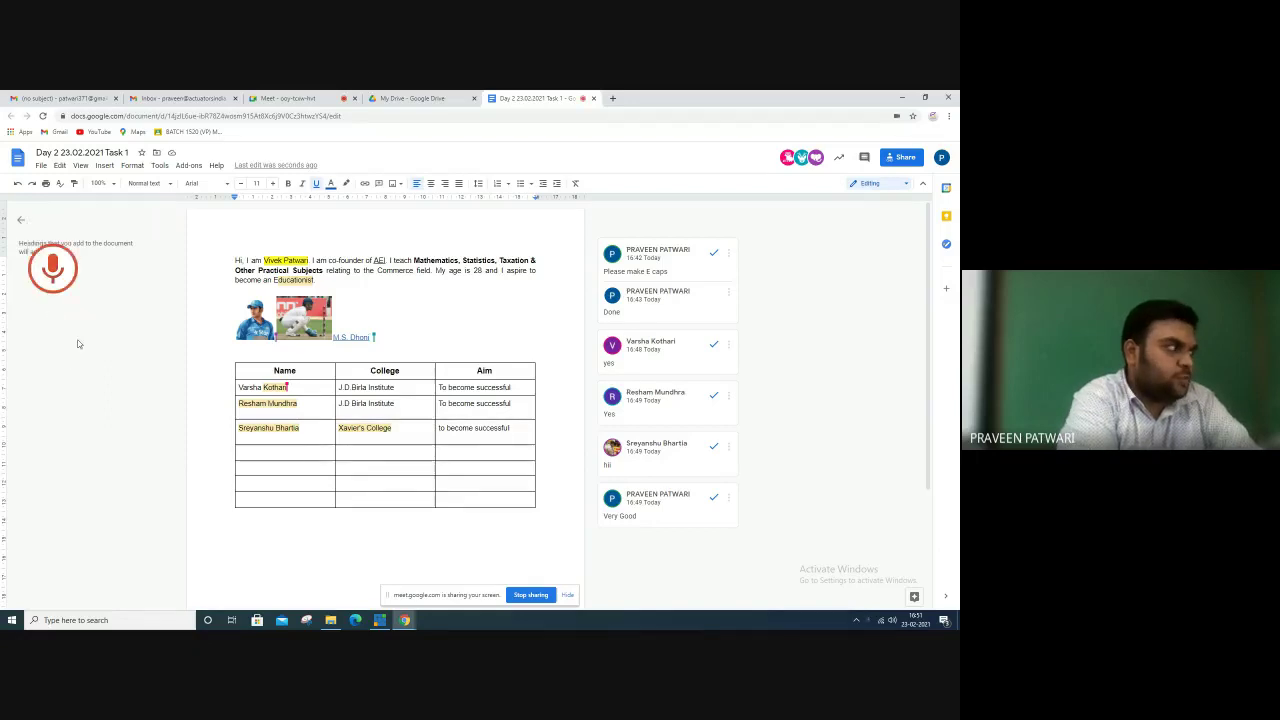
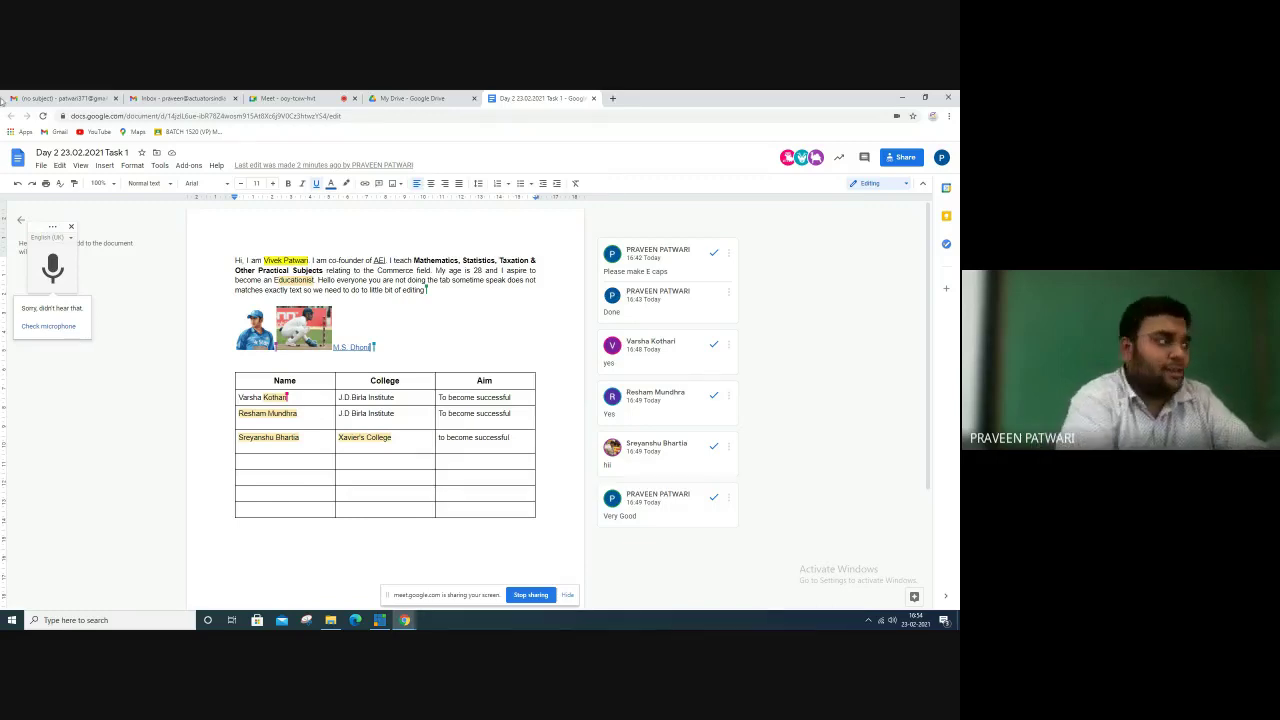
Show the File > Download format list for the Day 2 Task 1 document
left_click(42, 166)
mouse_move(68, 280)
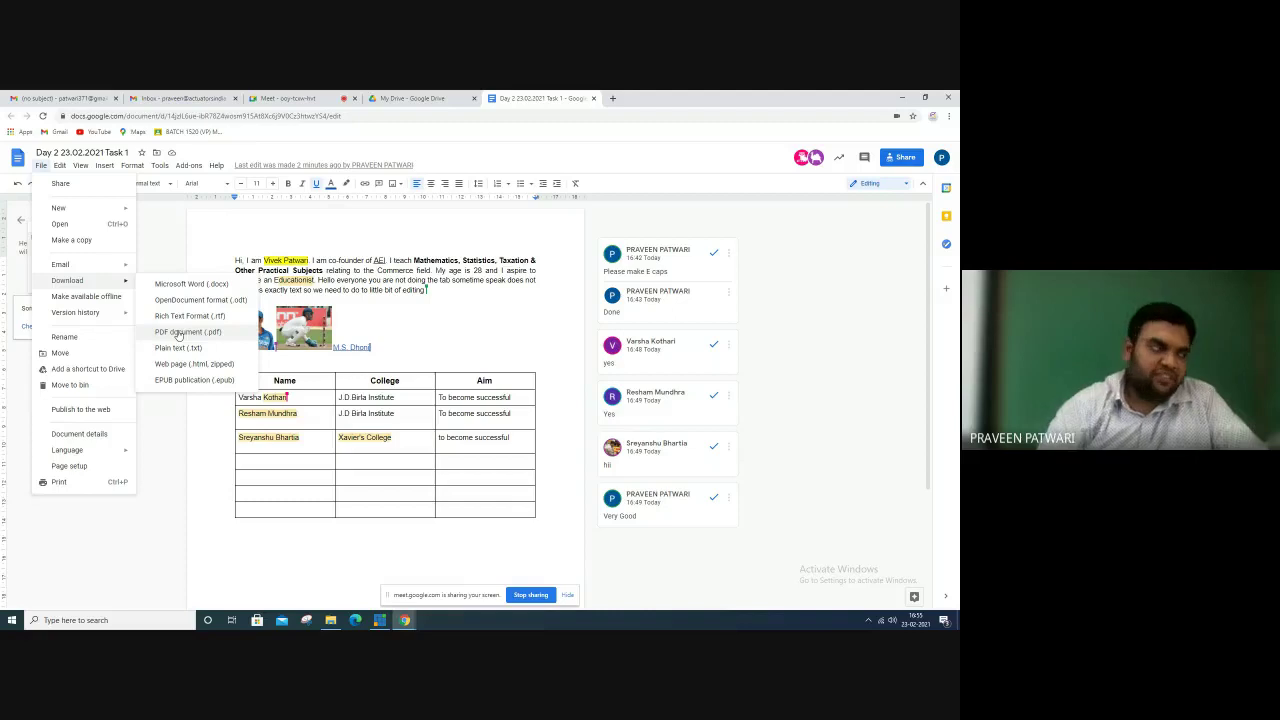
Dismiss the download options by clicking back into the document body
left_click(494, 339)
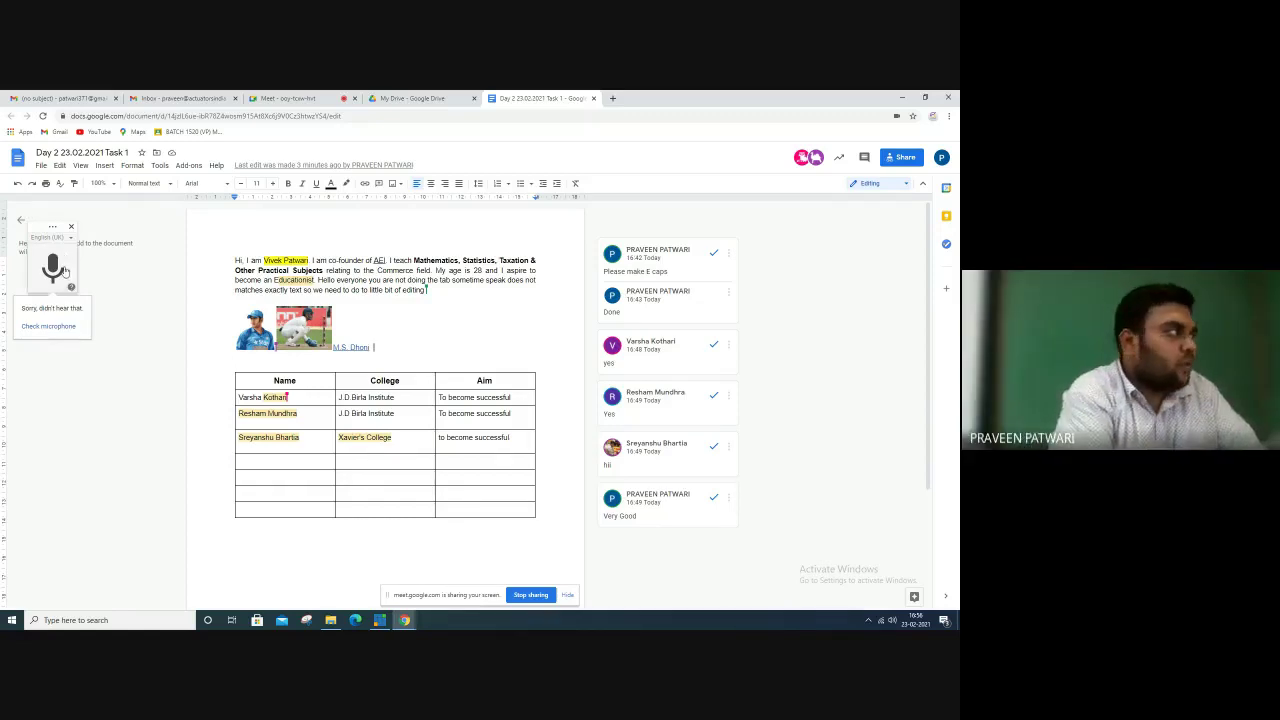
From My Drive, create a new blank Google Docs document
left_click(410, 98)
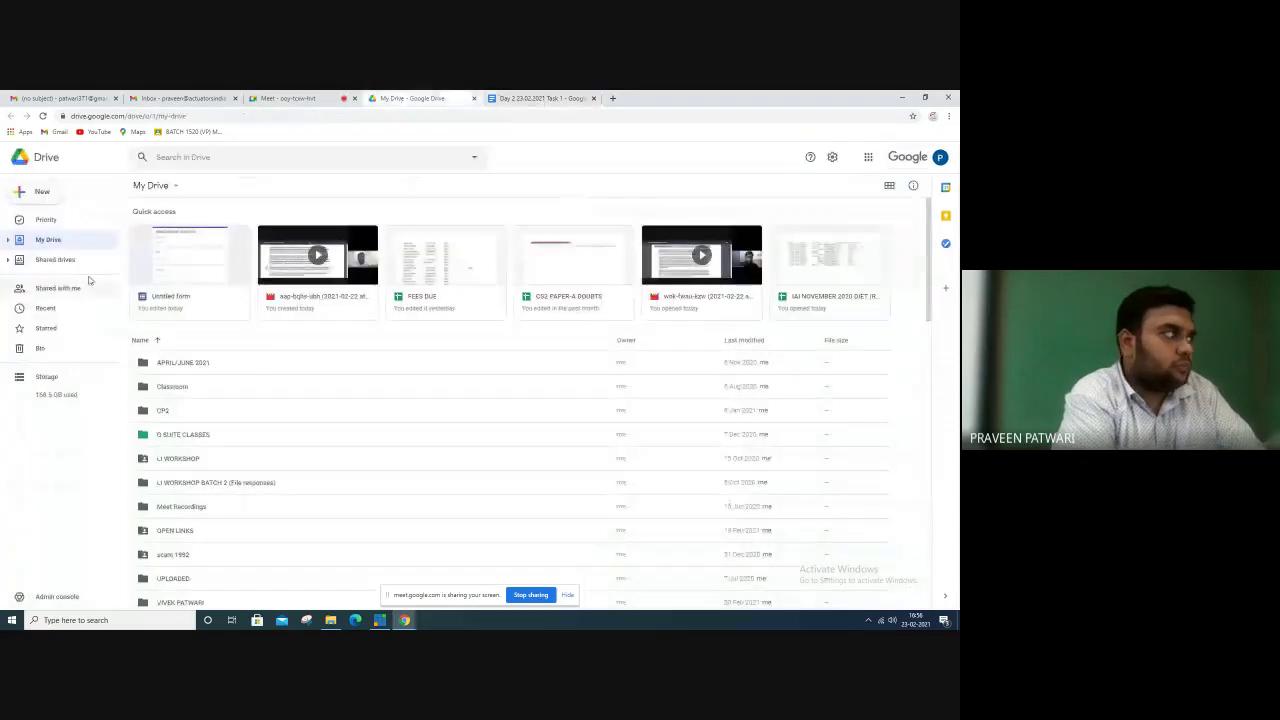
left_click(42, 191)
left_click(78, 262)
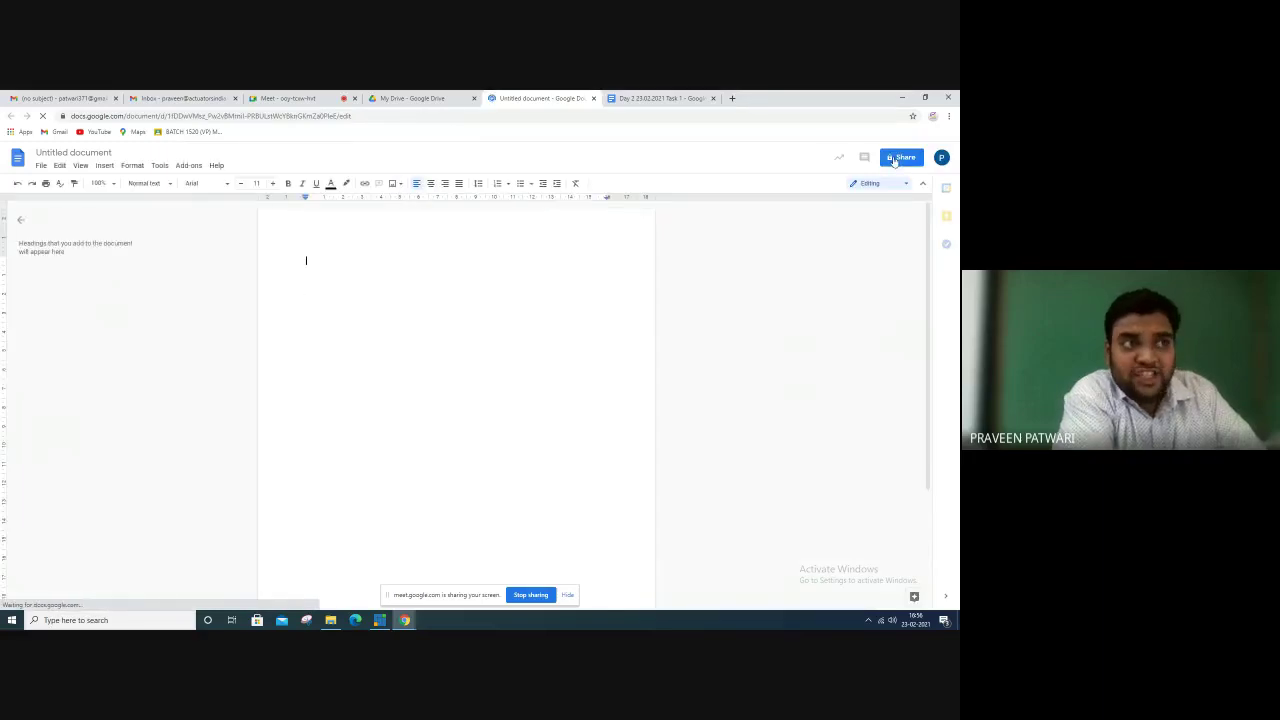
Open sharing for the Untitled document, confirm the name prompt, and close it without adding anyone
left_click(895, 161)
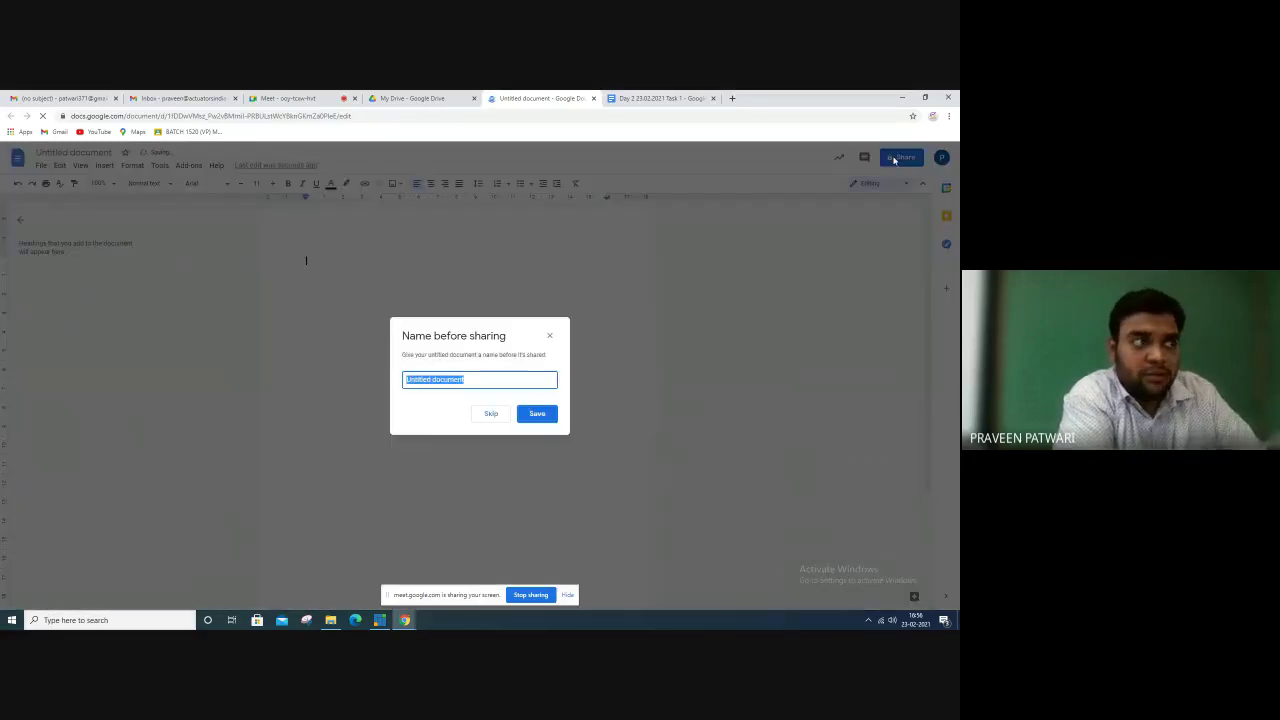
left_click(542, 418)
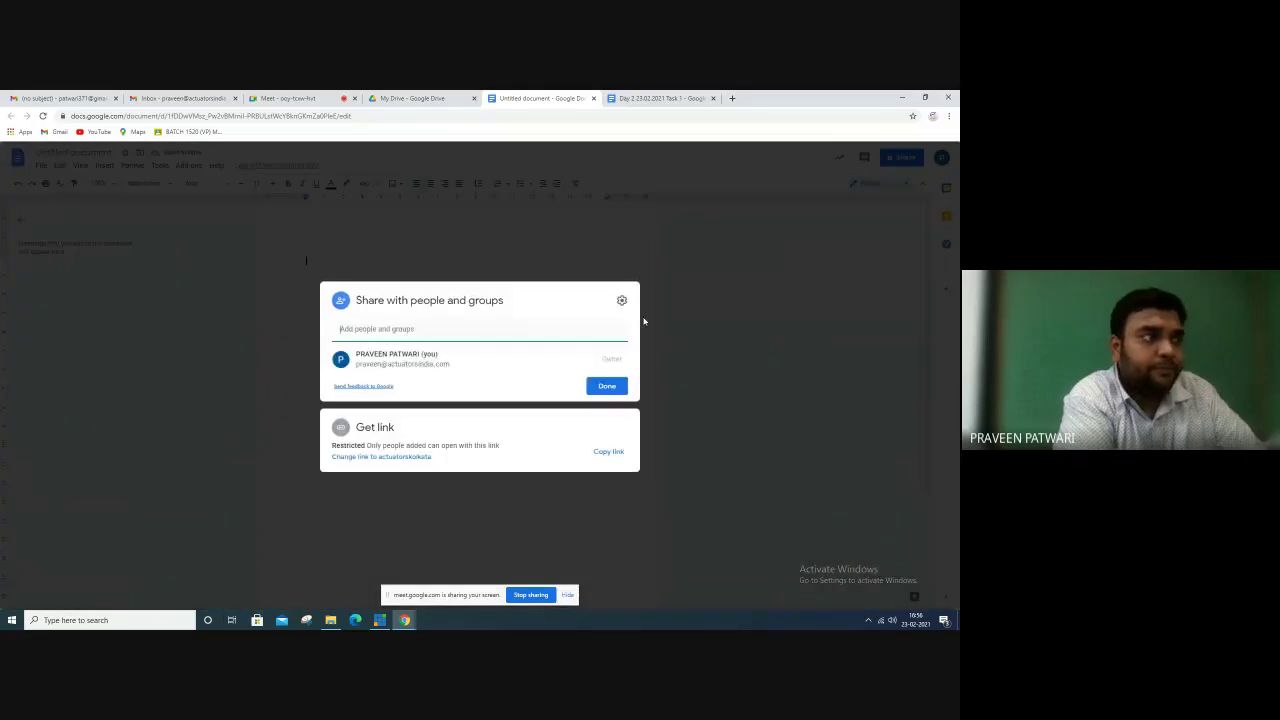
left_click(427, 327)
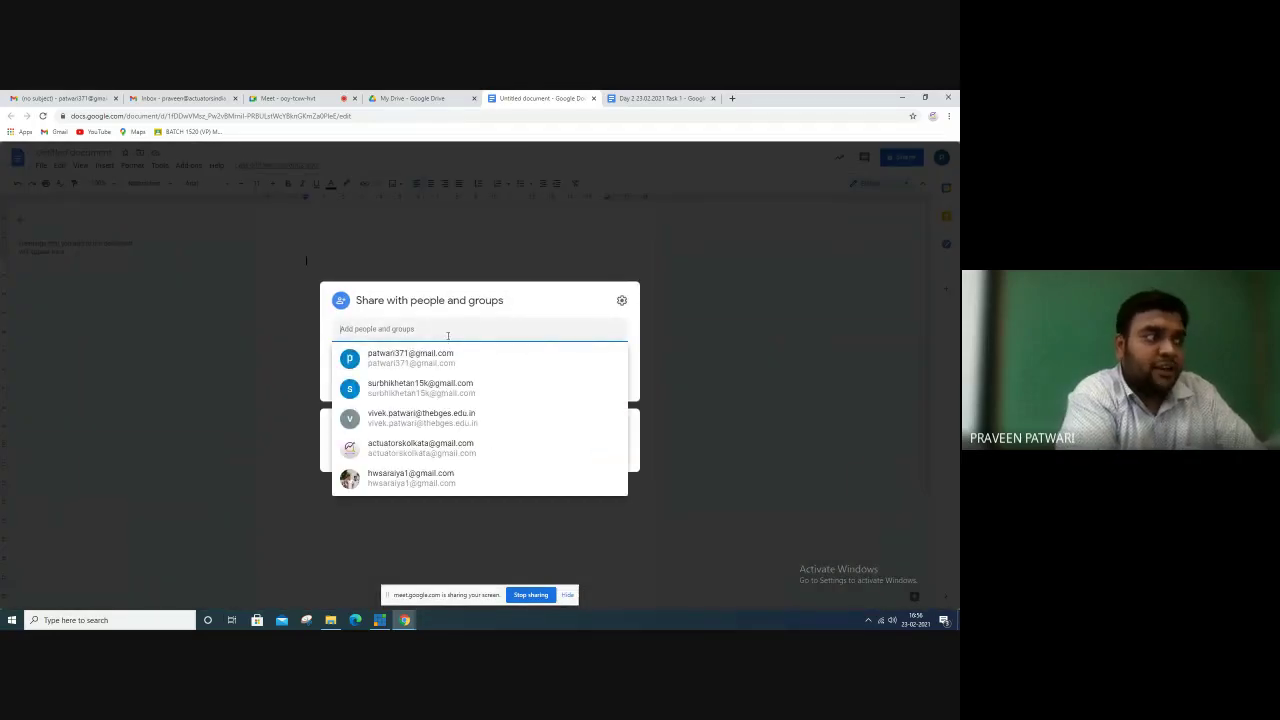
left_click(369, 250)
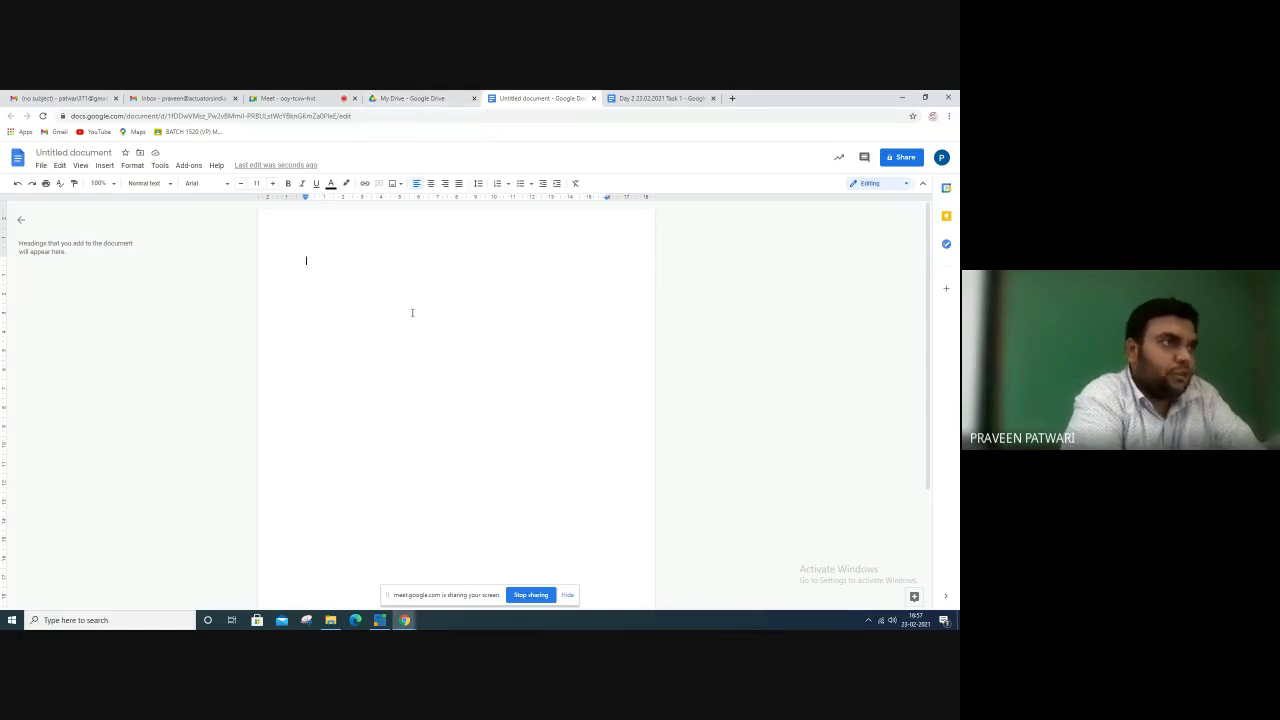
left_click(901, 163)
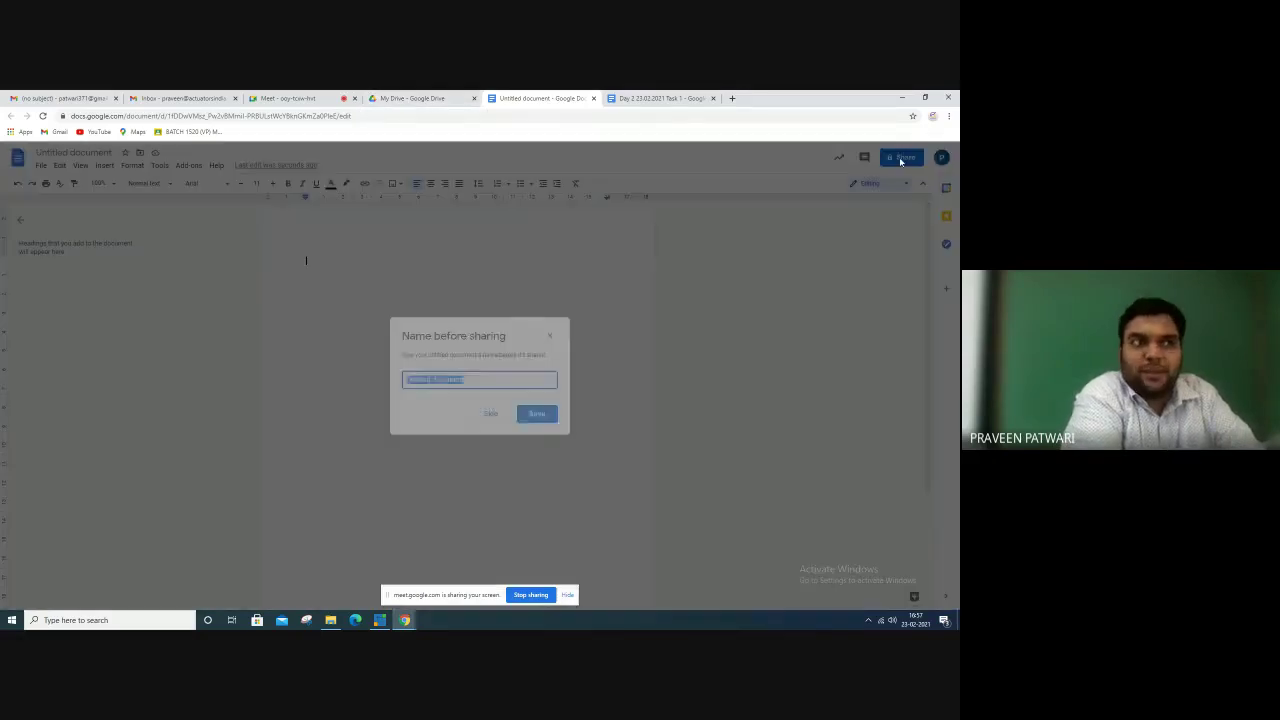
left_click(549, 337)
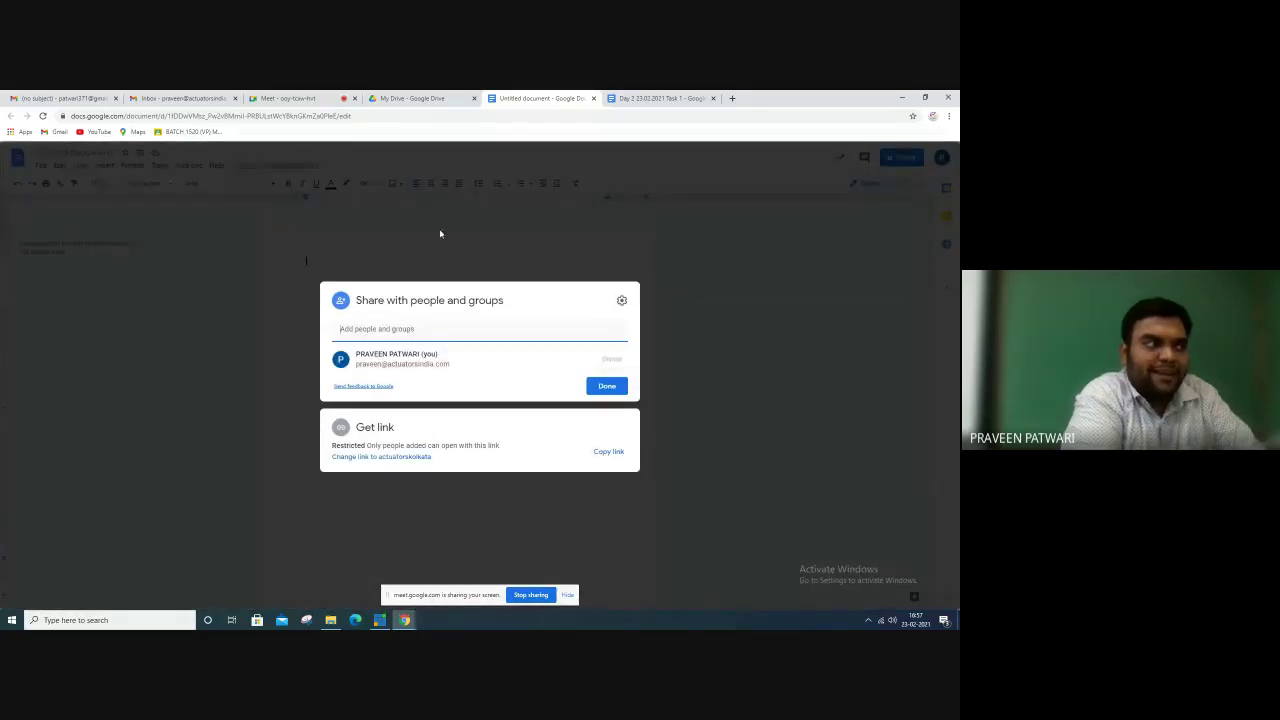
left_click(438, 228)
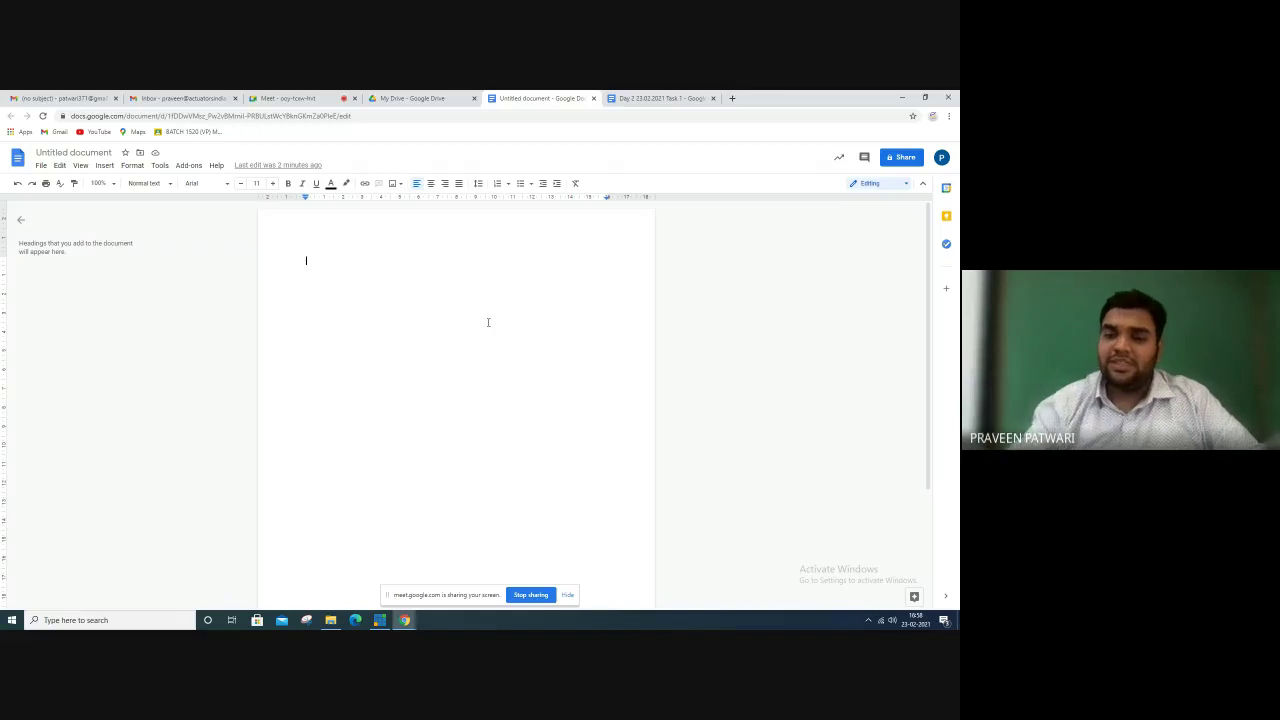
In the Day 2 Task 1 document, select the 'Hello everyone' sentence and justify it
left_click(655, 98)
left_click_drag(427, 290, 317, 281)
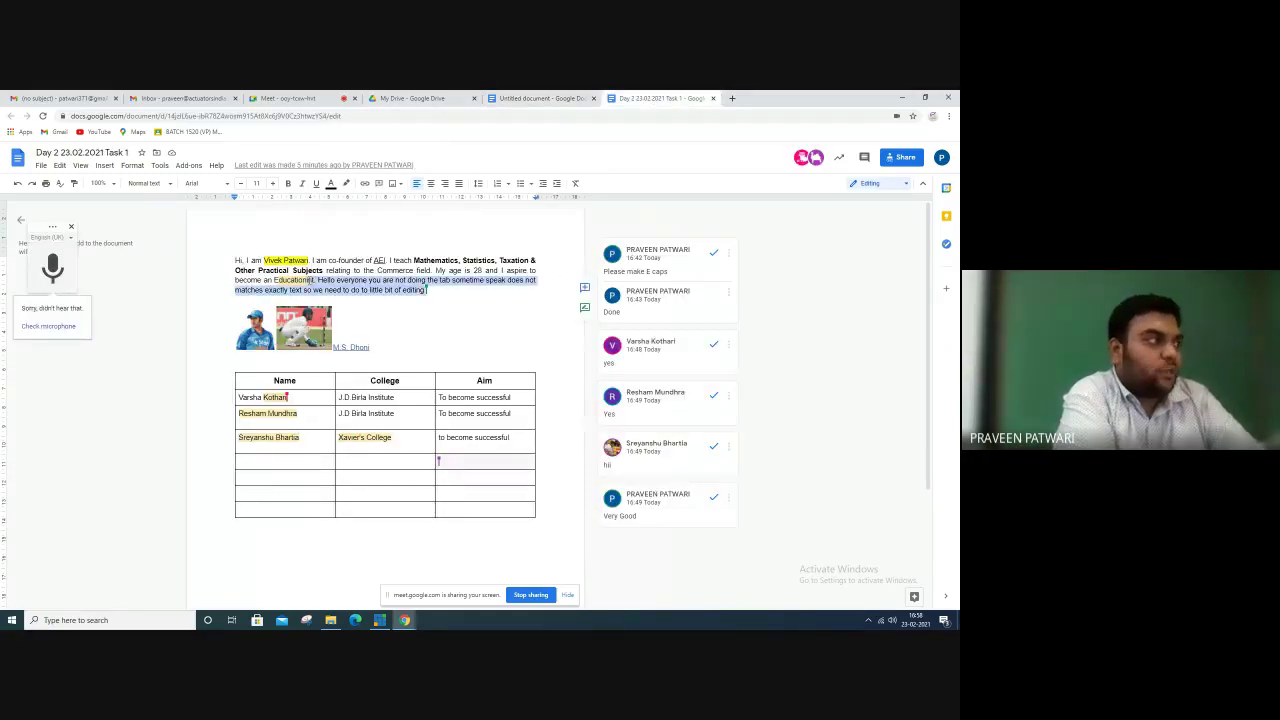
left_click(458, 183)
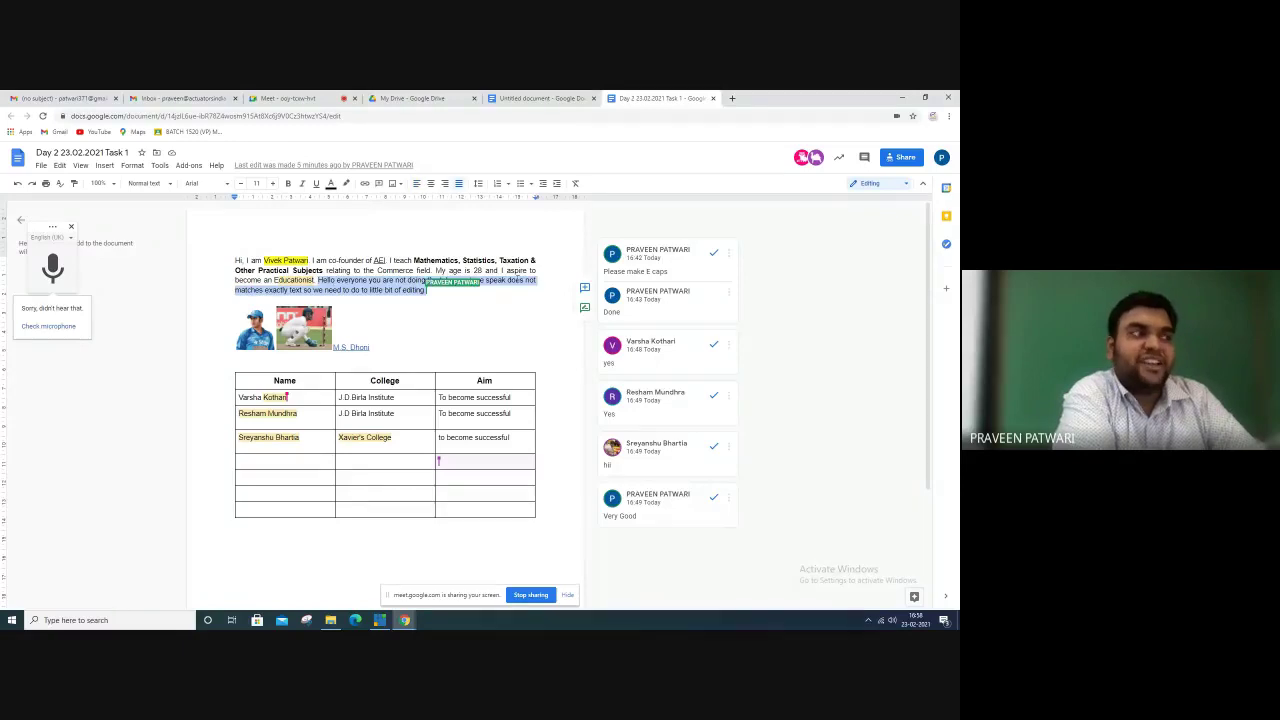
Comment on the selected sentence, addressing the colleague by name and asking them to please change it
left_click(585, 289)
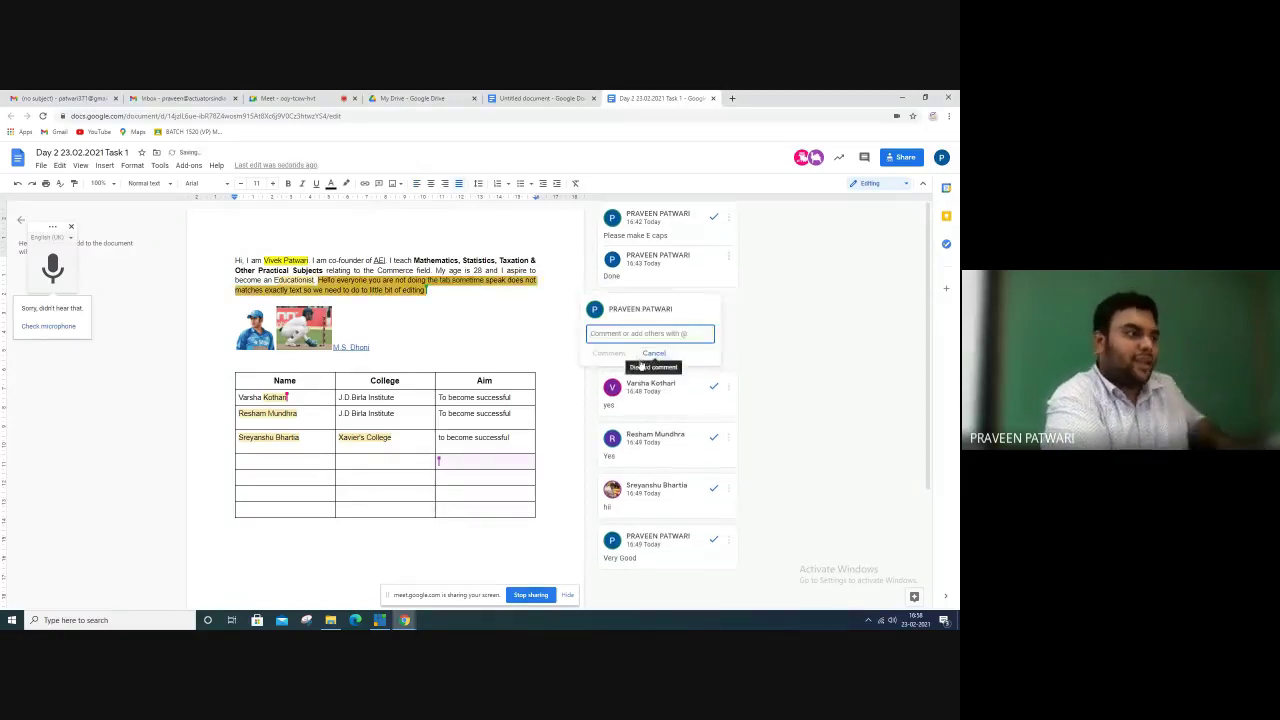
type("Ivarsha")
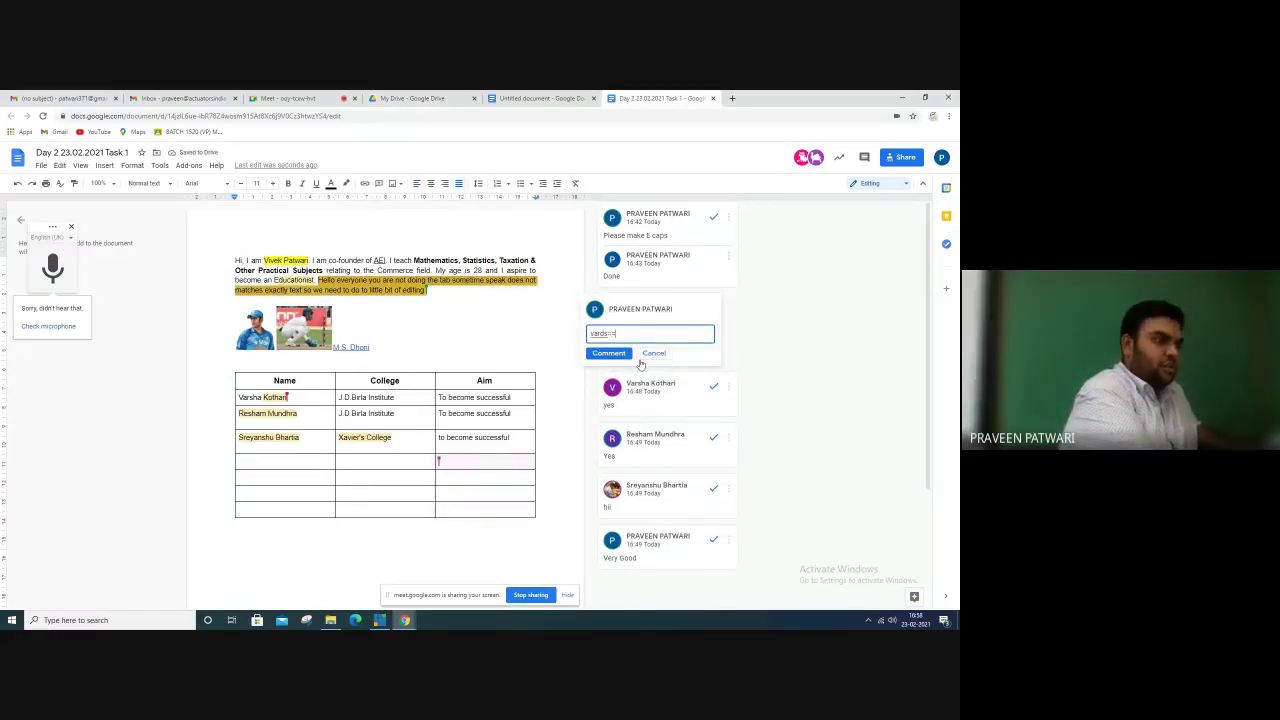
key("BackSpace")
key("BackSpace")
type("sha")
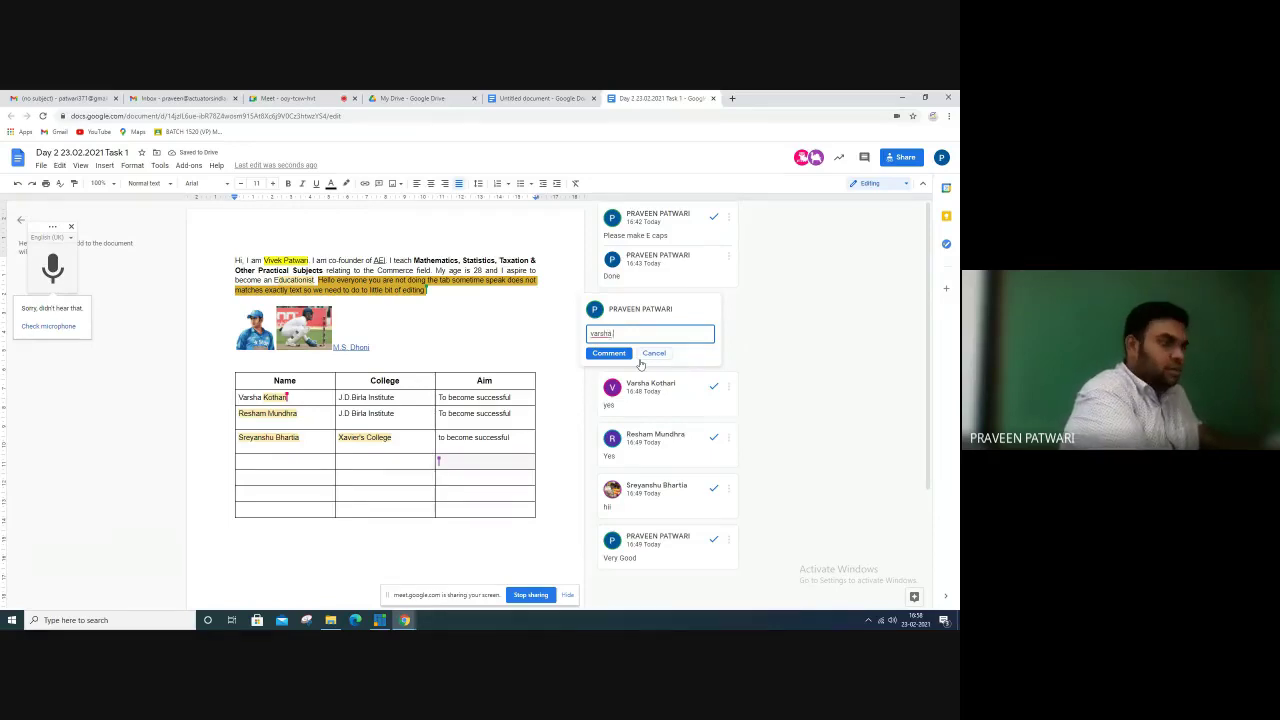
type(" please change")
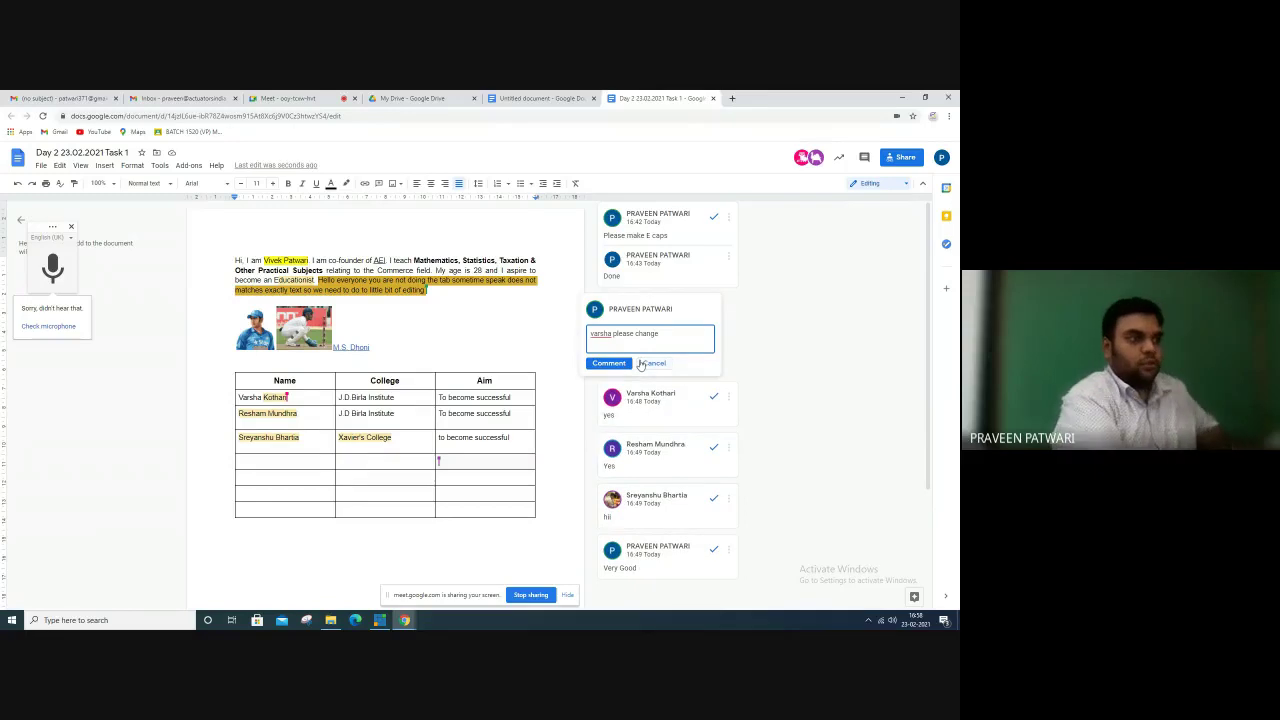
left_click(608, 353)
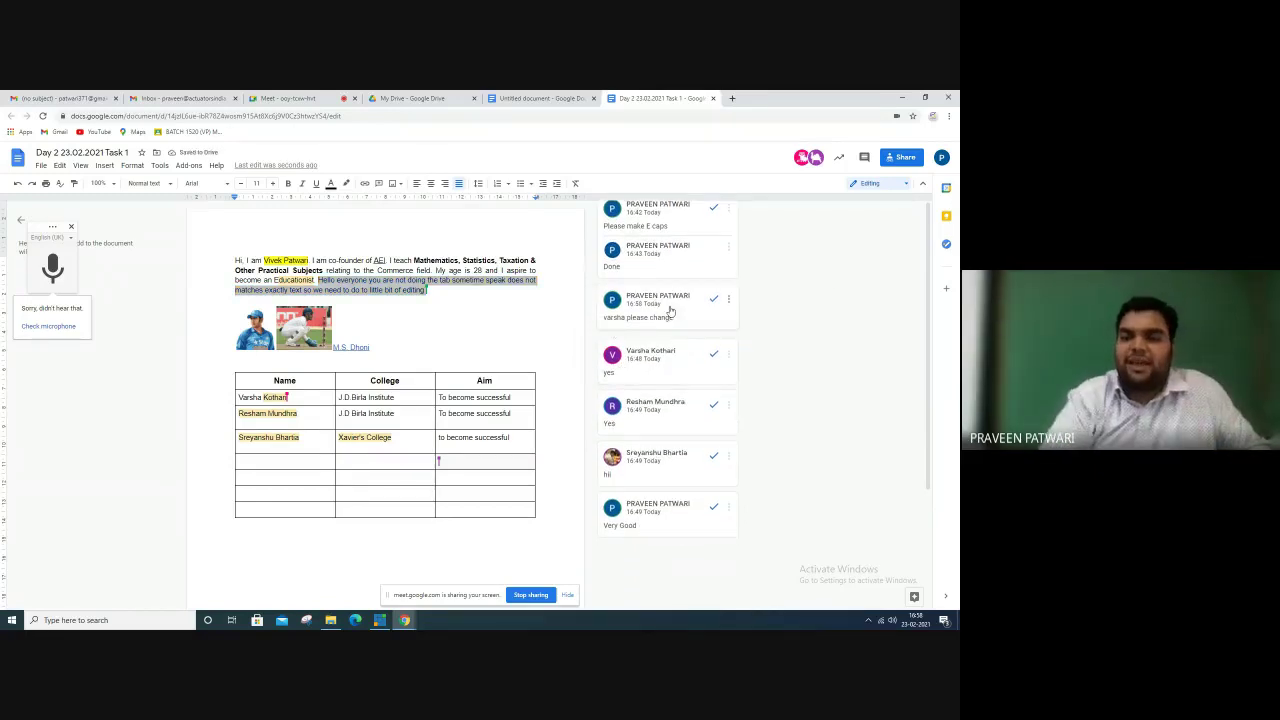
Reply to the comment with 'No No its looking good'
left_click(618, 316)
left_click(622, 343)
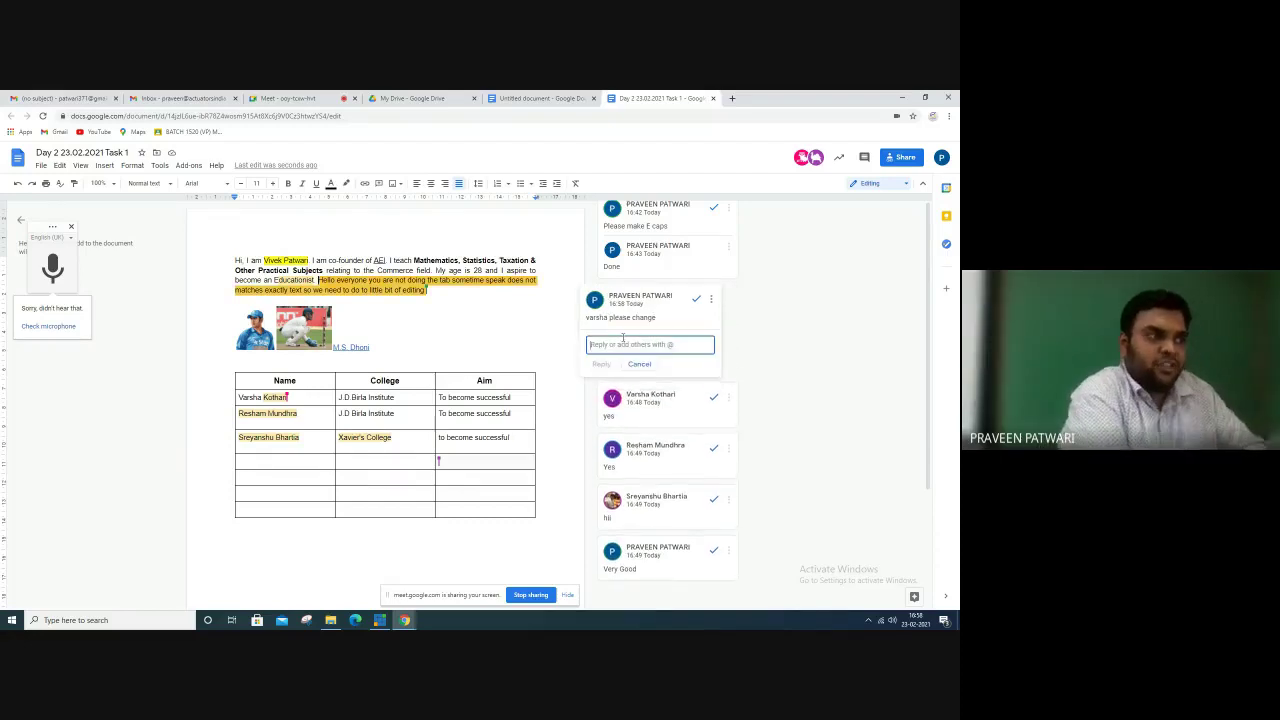
type("No N")
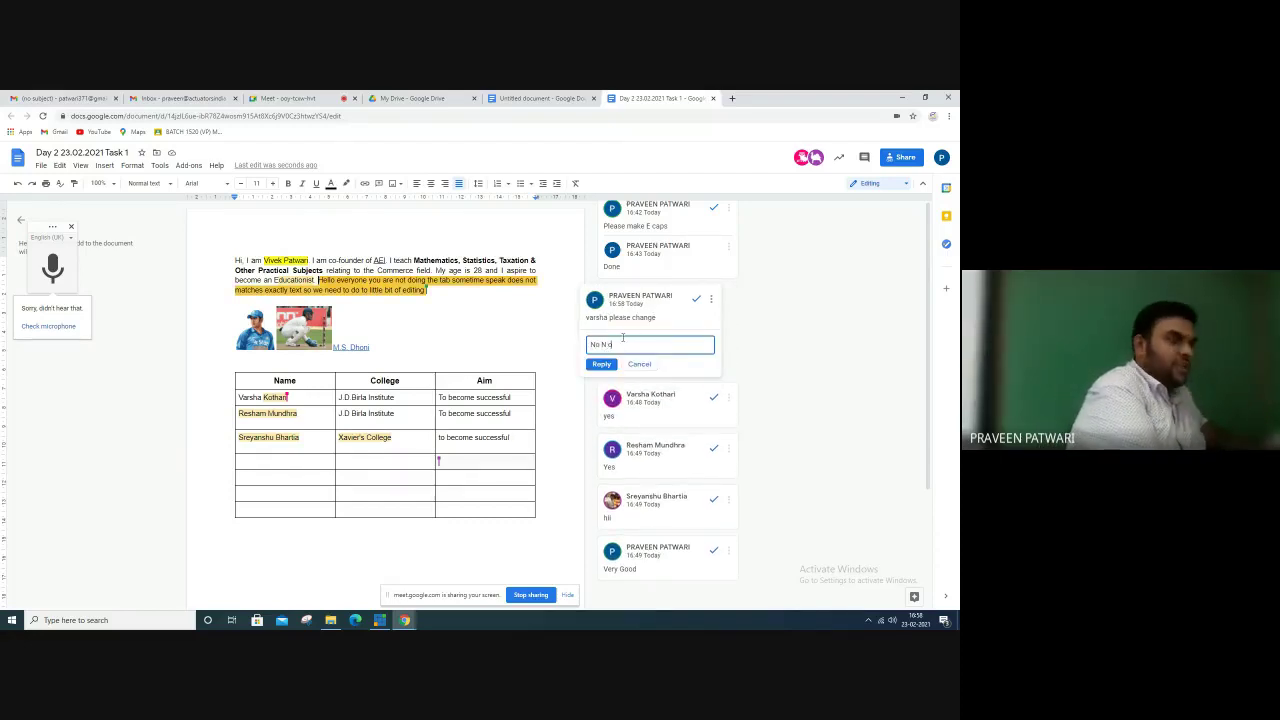
type("o its")
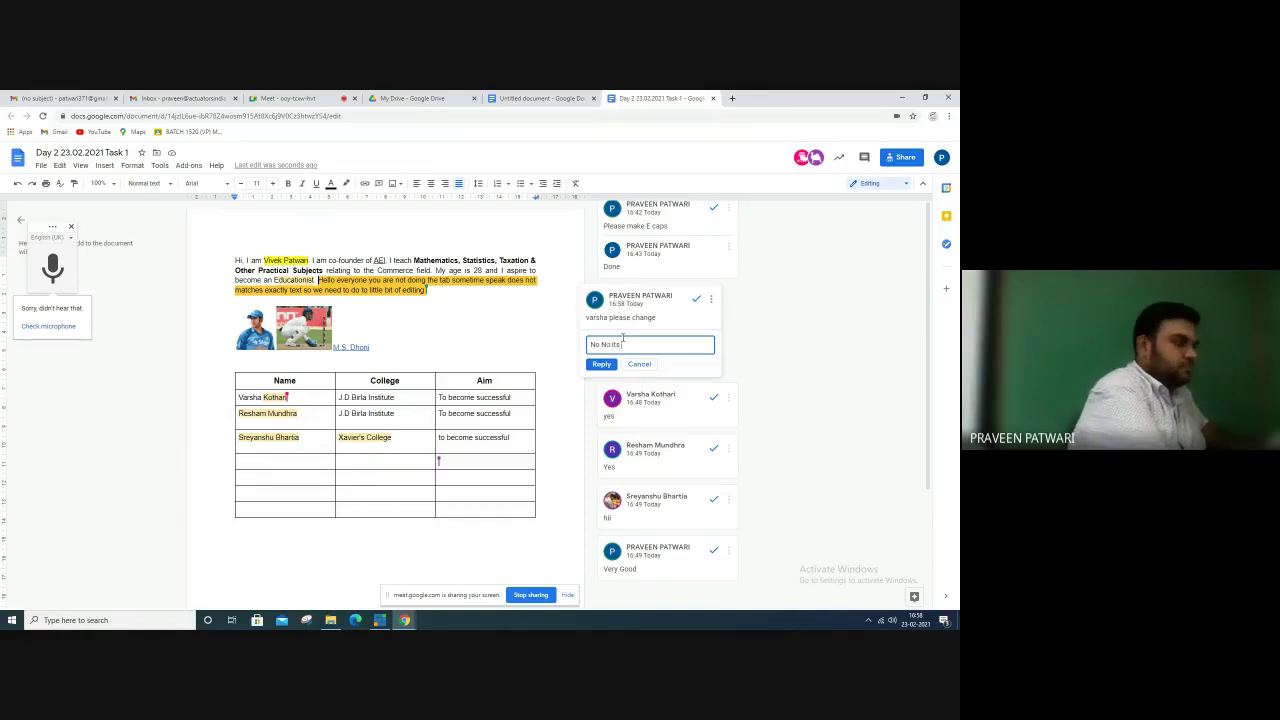
type(" looking")
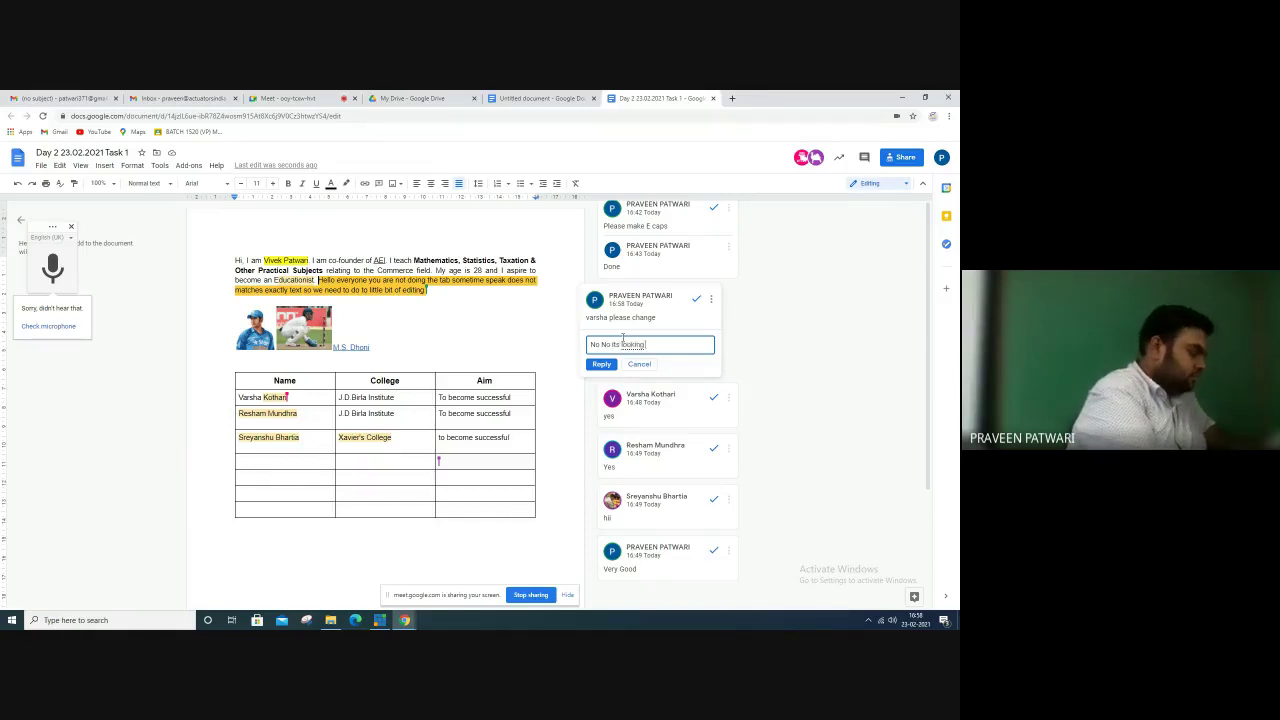
type(" go")
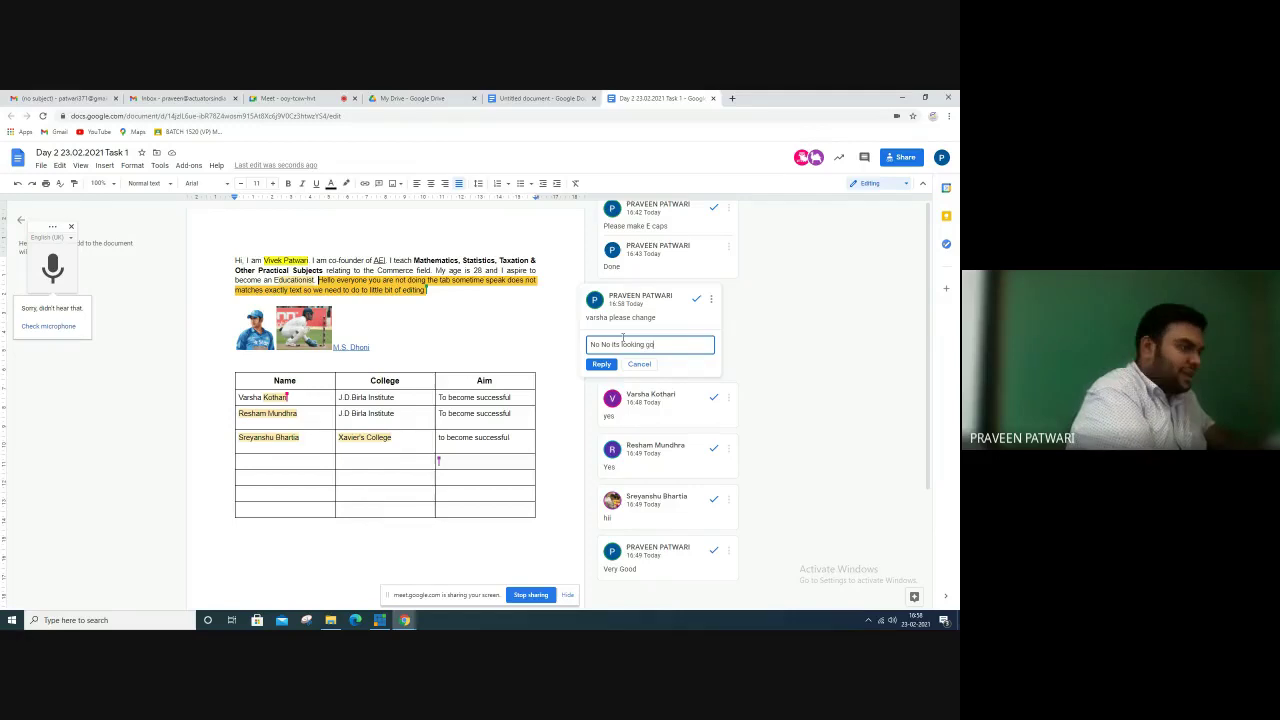
type("ood")
key("Return")
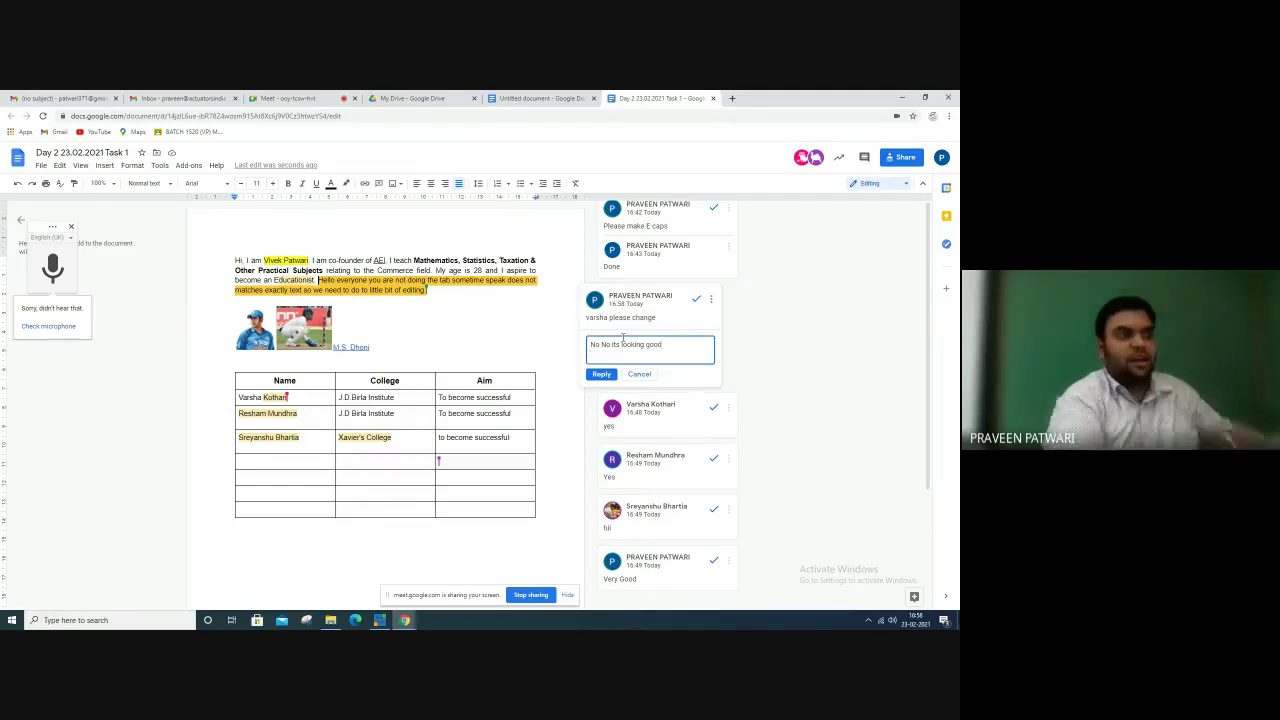
left_click(601, 374)
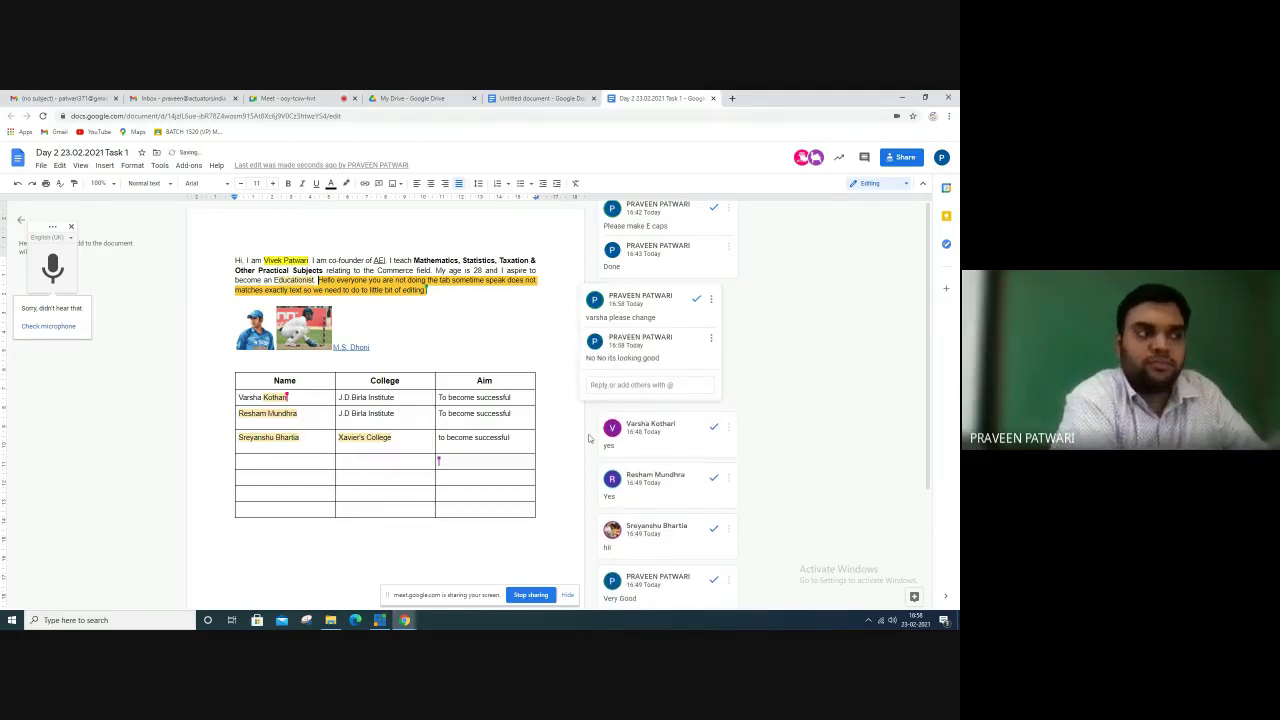
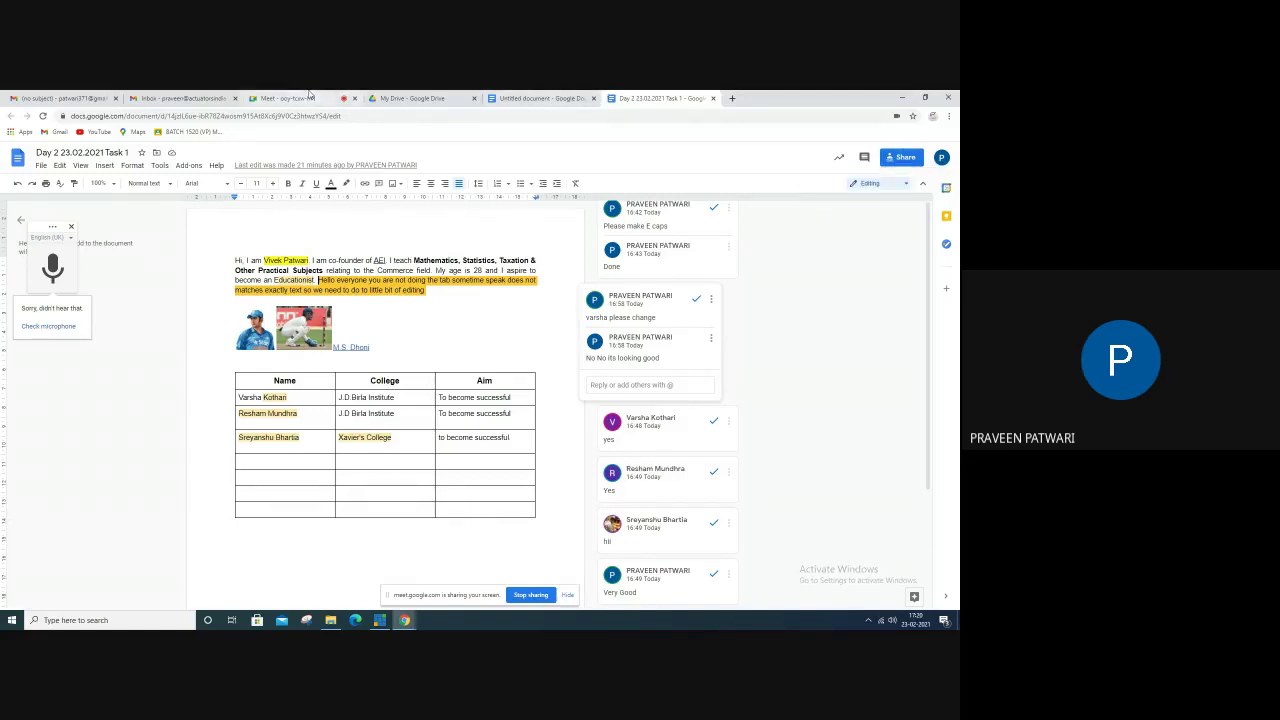
Switch from the Task 1 doc to the class Google Meet call with participants and chat
left_click(310, 98)
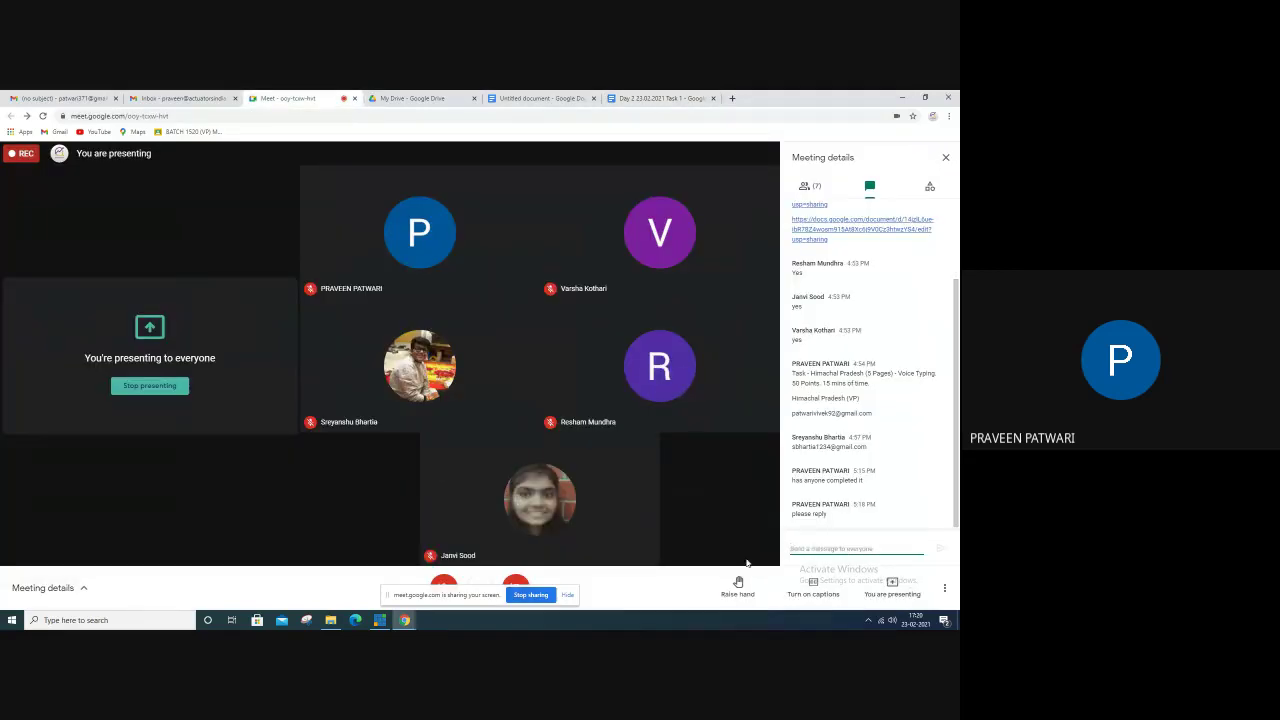
Return to the shared 'Day 2 23.02.2021 Task 1' Google Doc with the students' comments
left_click(660, 98)
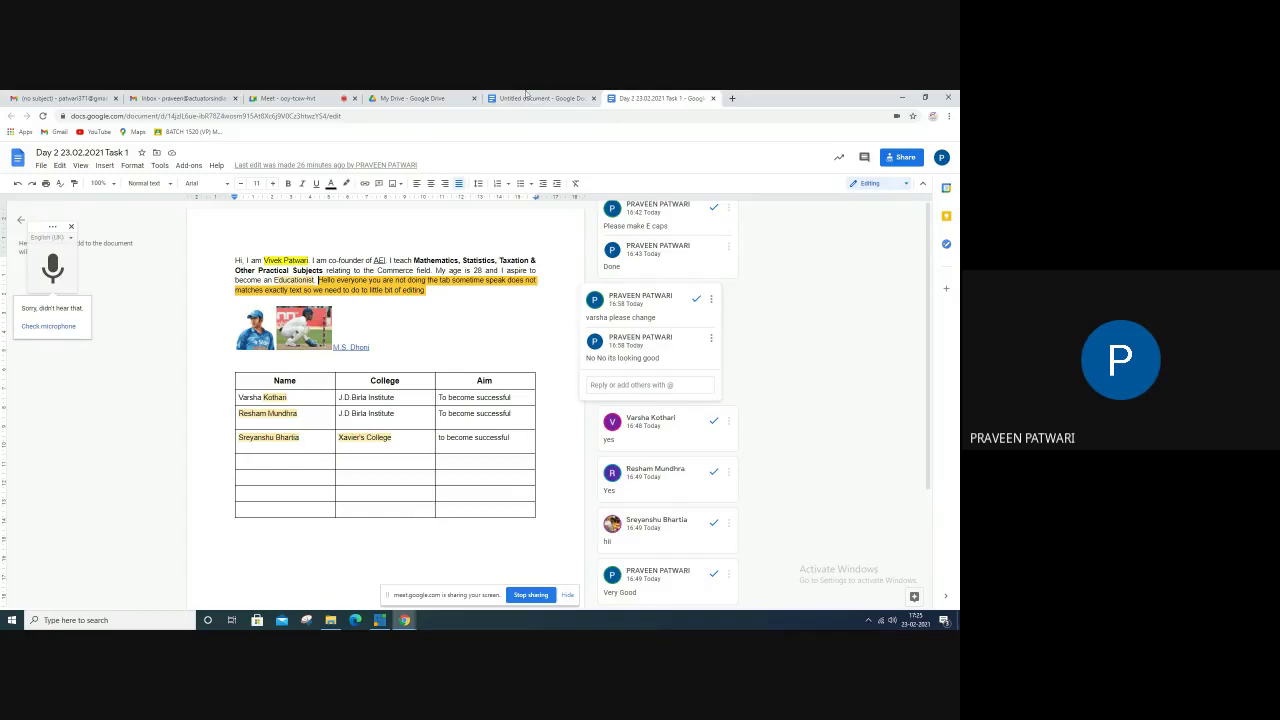
Go back to the class meeting and change the current screen presentation
left_click(333, 103)
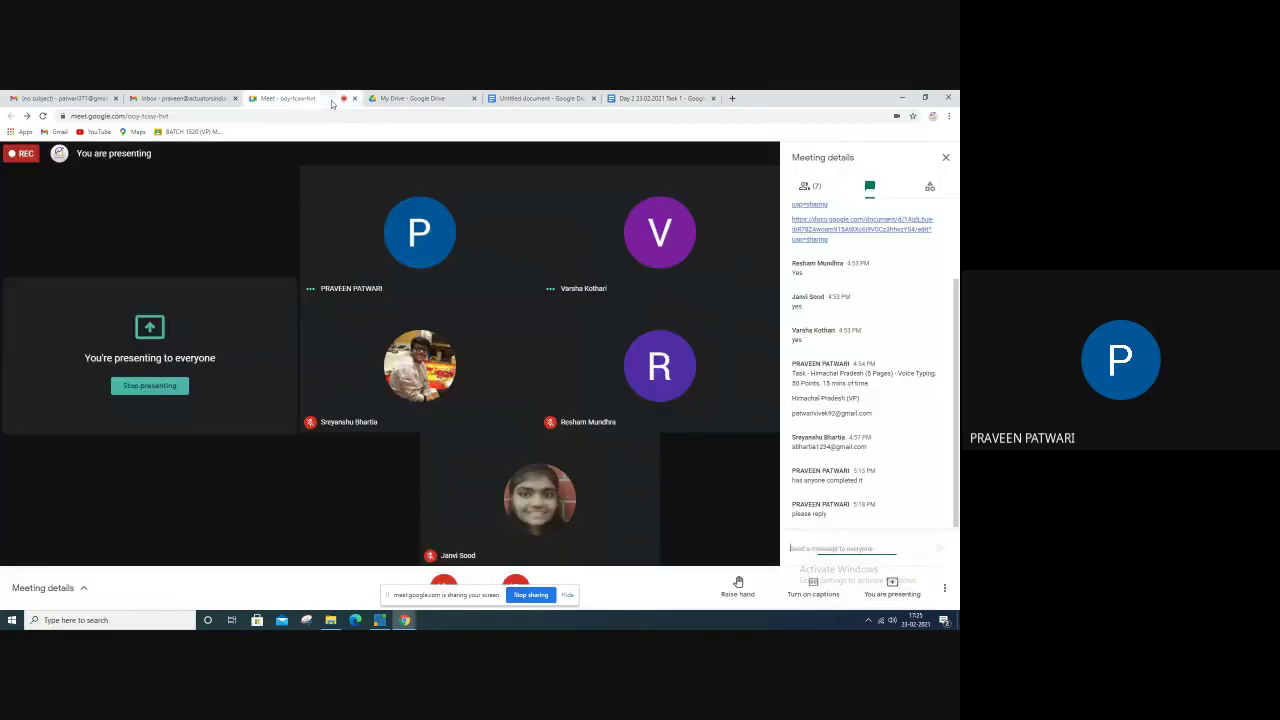
left_click(530, 595)
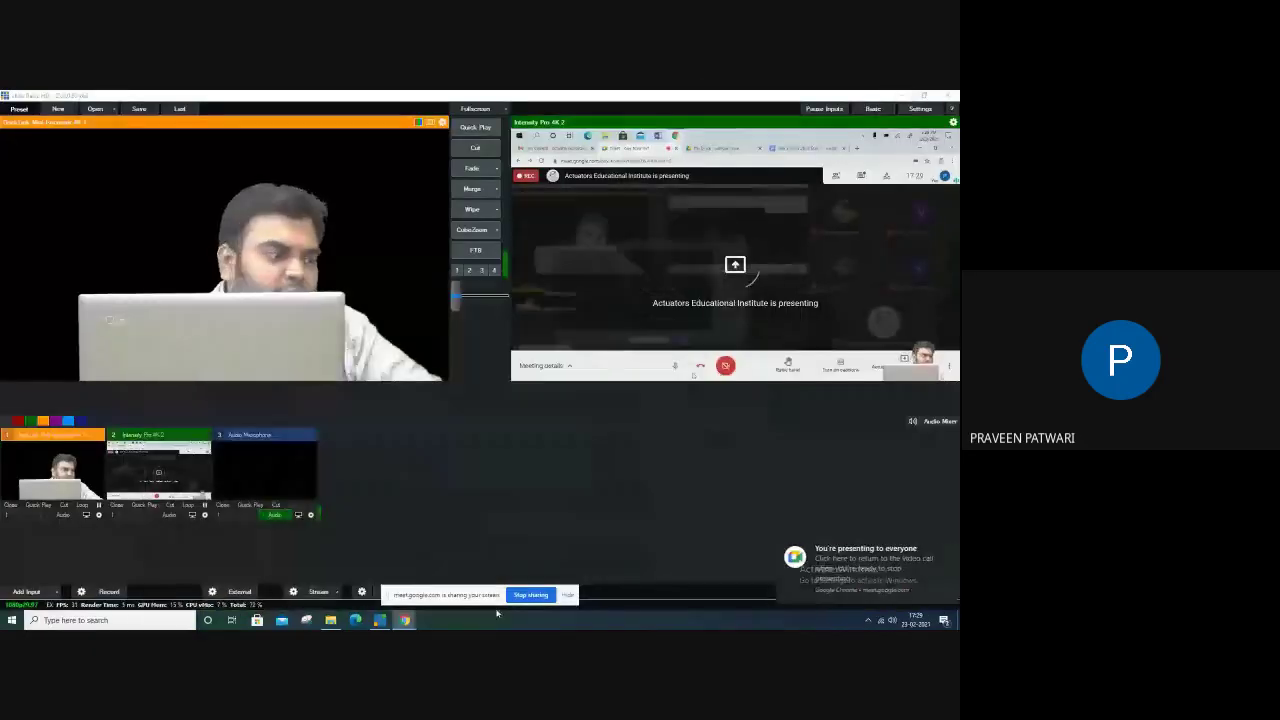
Open the HIMACHAL PRADESH PDF from the Downloads folder in File Explorer
left_click(330, 620)
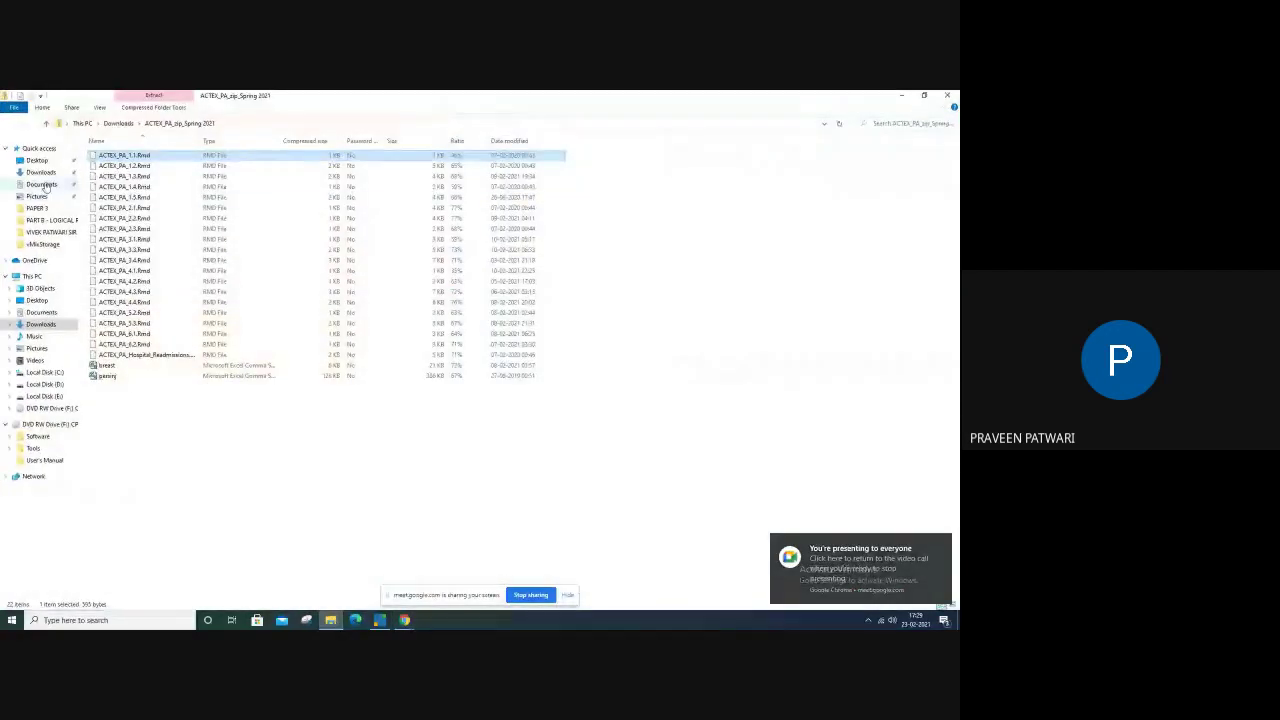
left_click(41, 172)
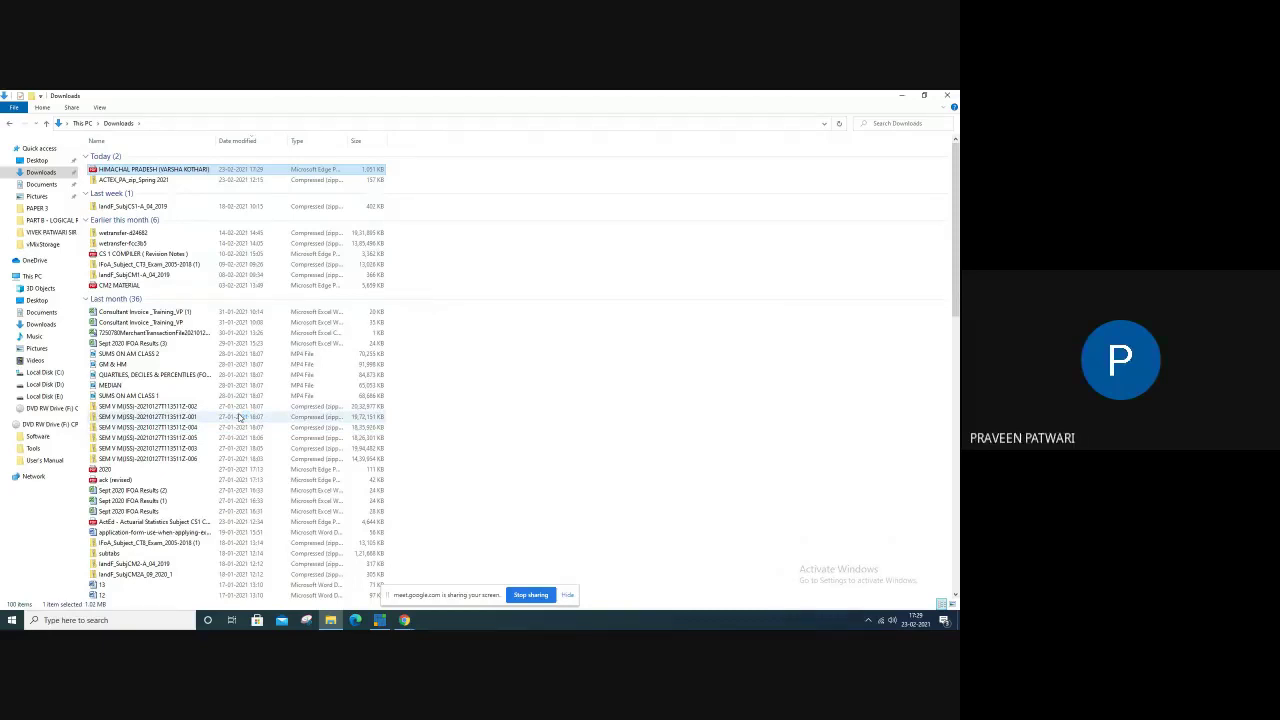
key("Return")
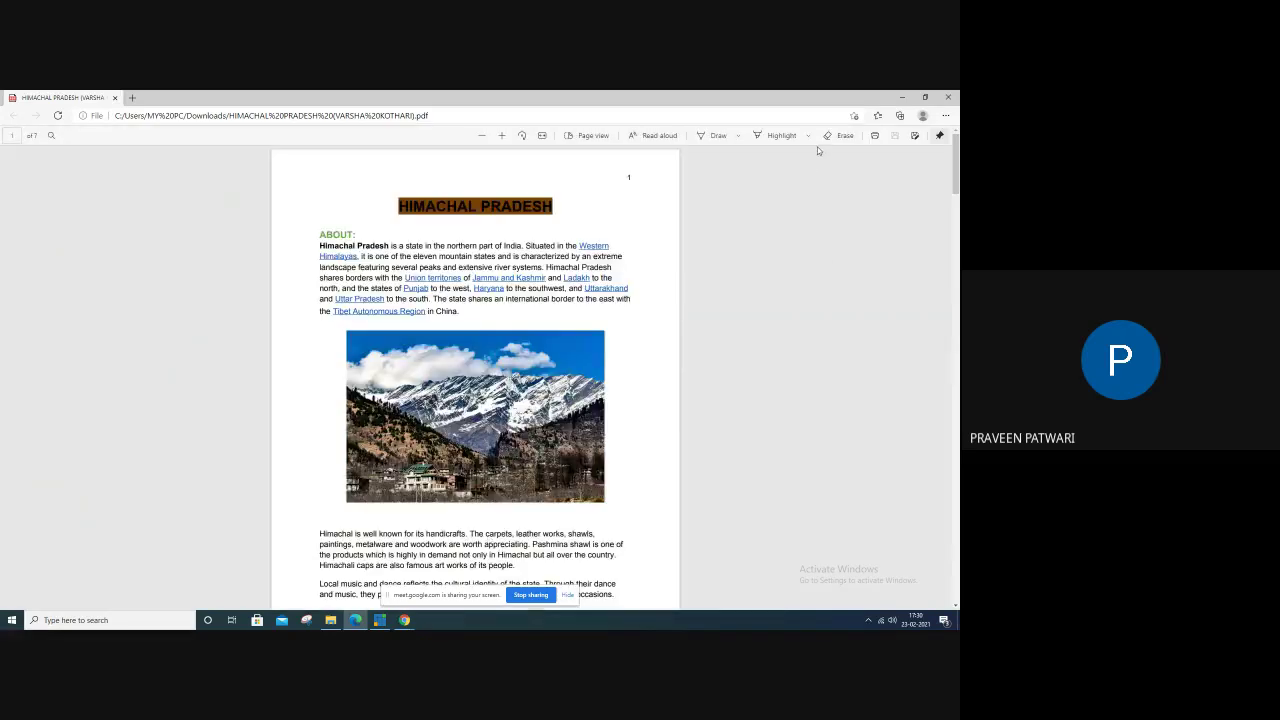
Fit the Himachal Pradesh PDF to page width and highlight 'Western' in the first paragraph
left_click(543, 136)
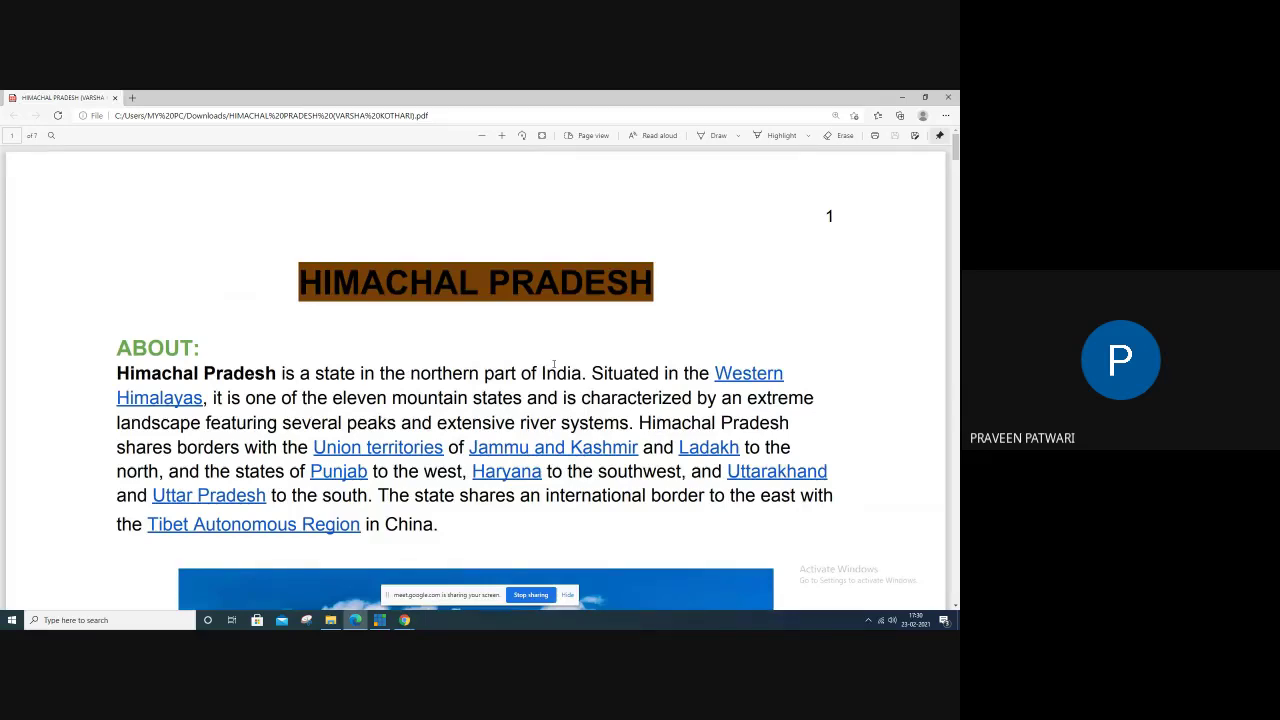
scroll(441, 399, "down", 1)
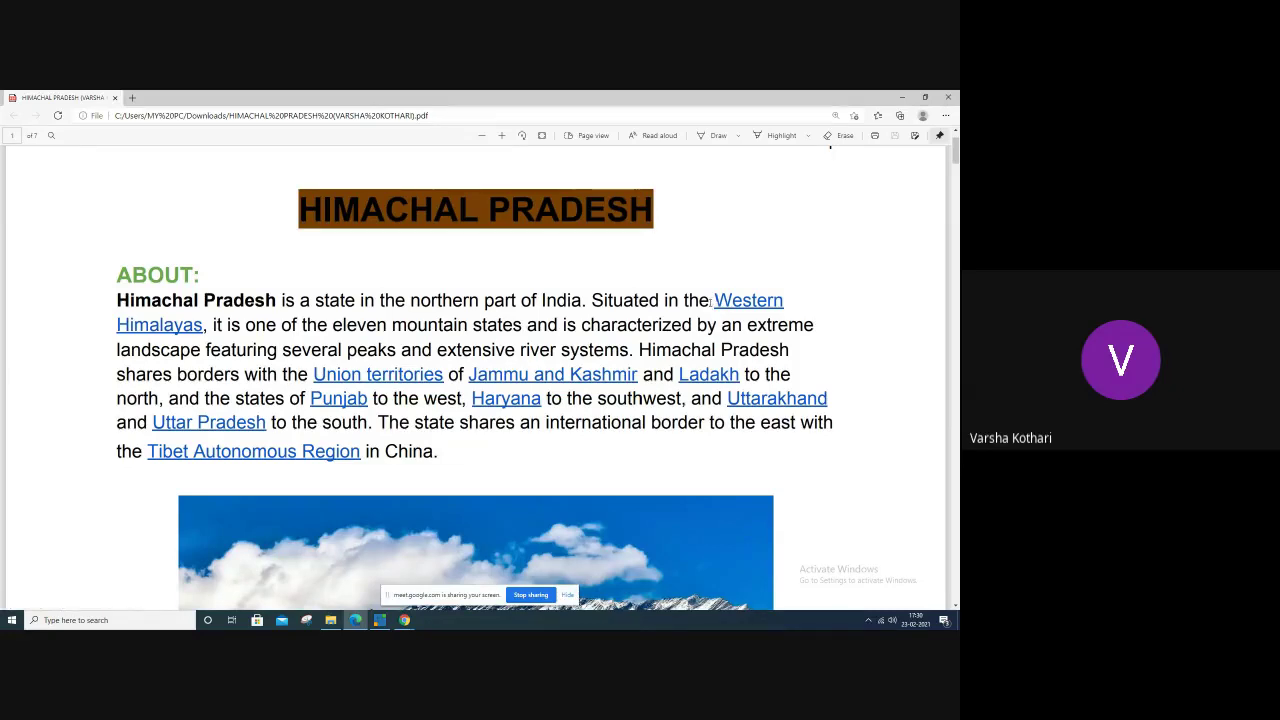
left_click_drag(713, 303, 796, 306)
left_click(828, 288)
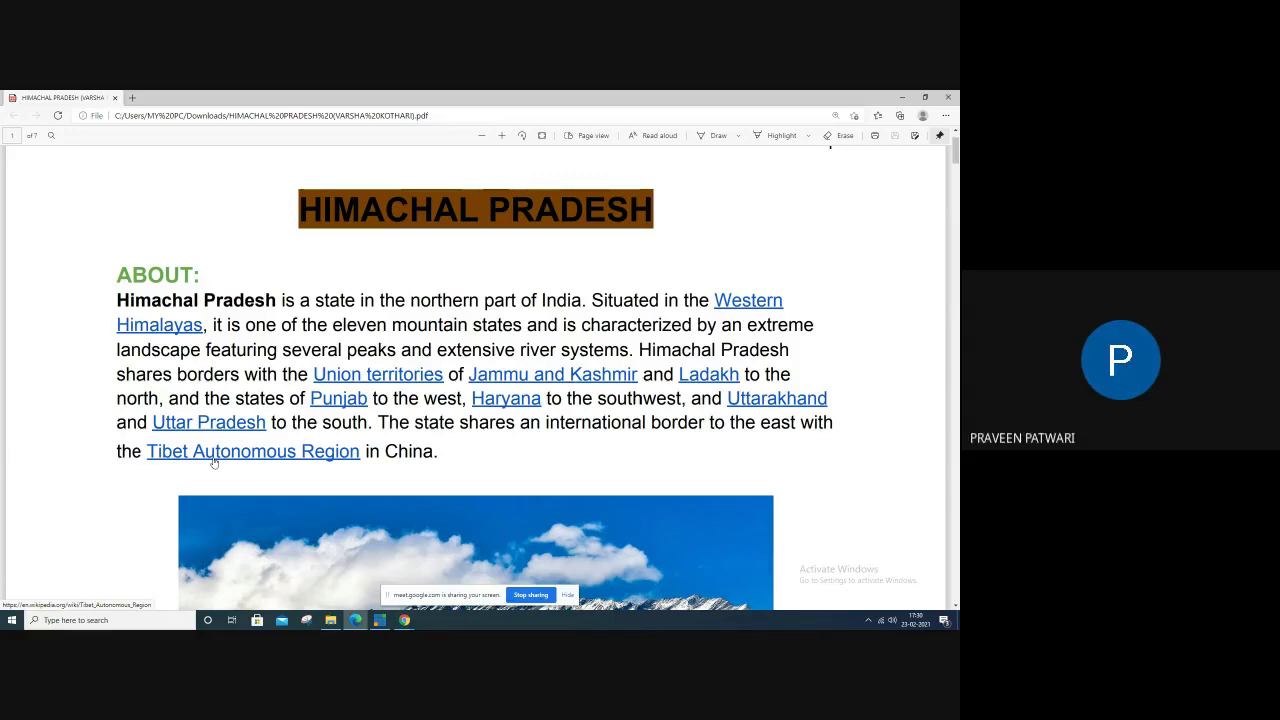
Skim the following PDF pages, select a passage, then bring up the browser window previews
scroll(419, 451, "down", 2)
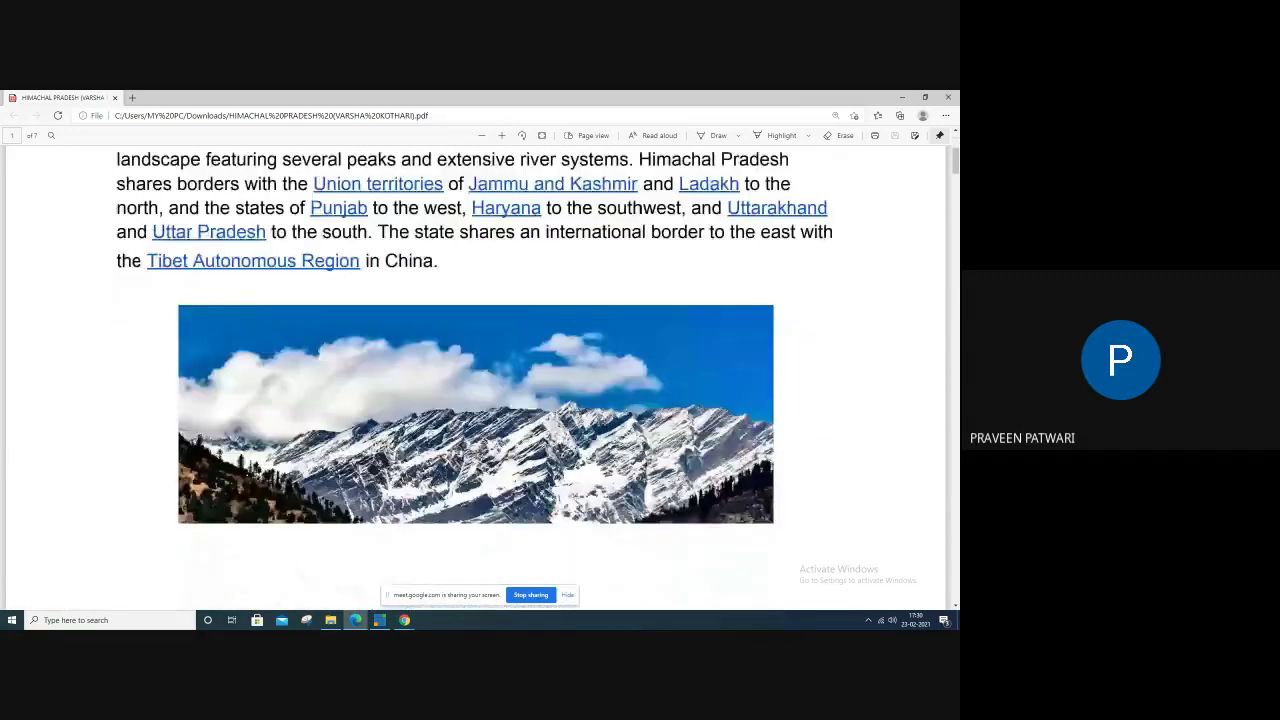
scroll(419, 451, "down", 2)
scroll(428, 466, "down", 3)
scroll(428, 466, "down", 1)
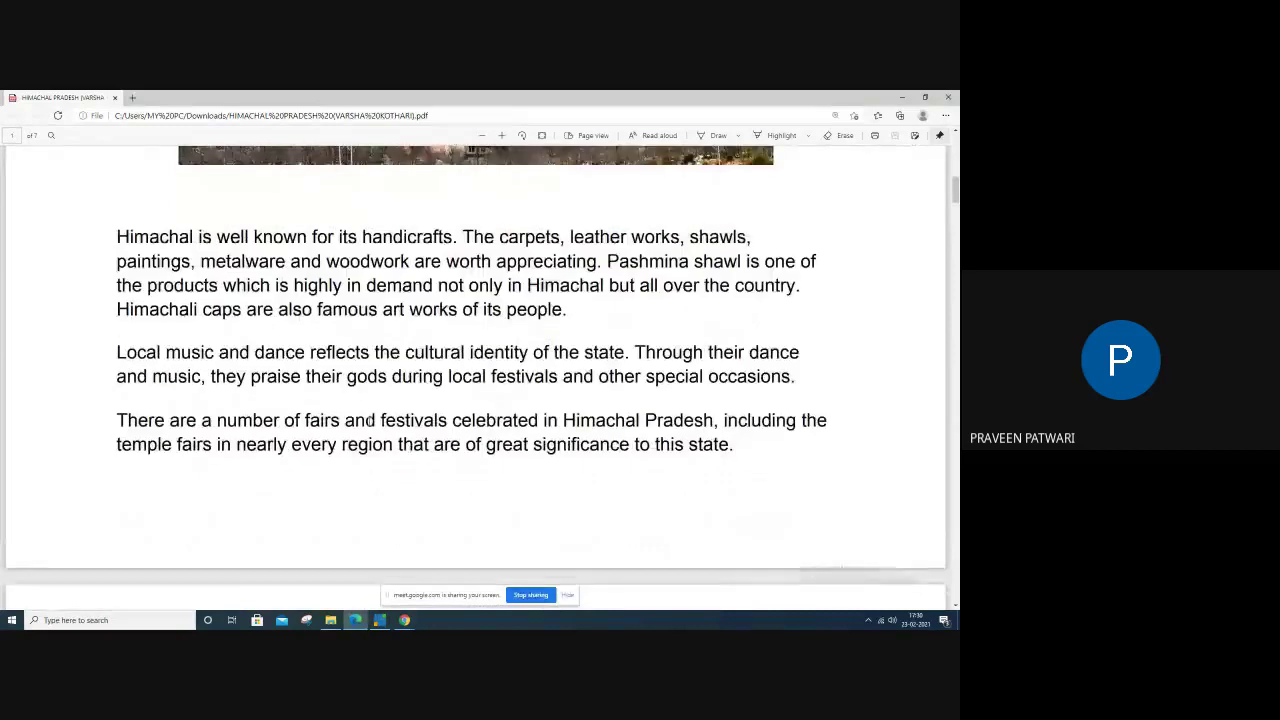
scroll(422, 351, "up", 2)
scroll(433, 361, "up", 5)
scroll(433, 361, "up", 3)
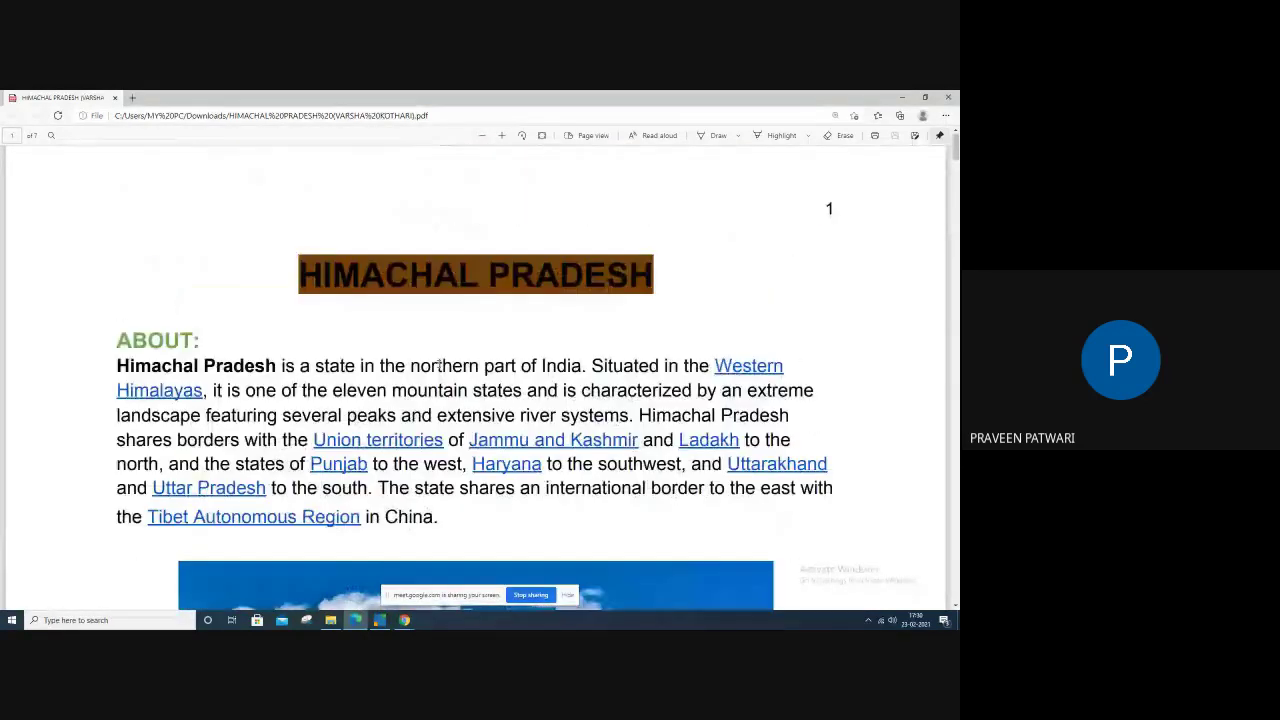
mouse_move(116, 373)
left_mouse_down()
mouse_move(412, 484)
mouse_move(468, 533)
left_mouse_up()
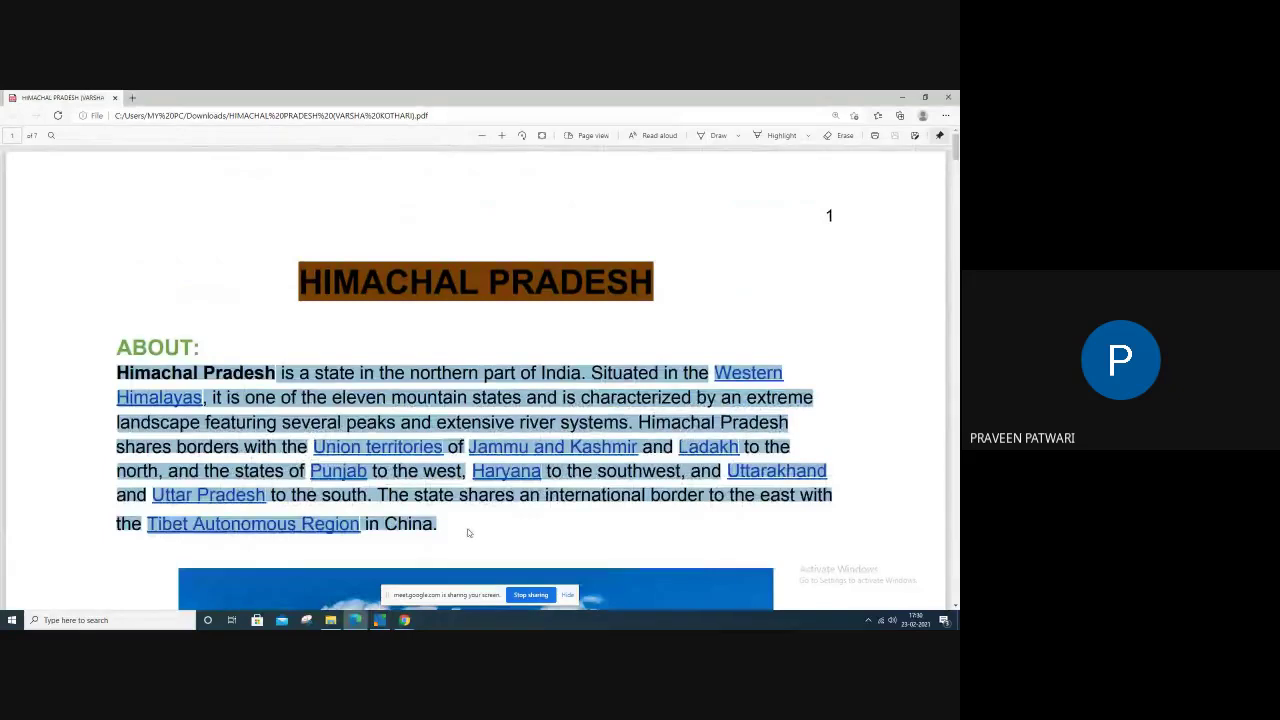
left_click(404, 620)
Bring the 'Day 2 23.02.2021 Task 1' doc forward and select its first paragraph
left_click(377, 566)
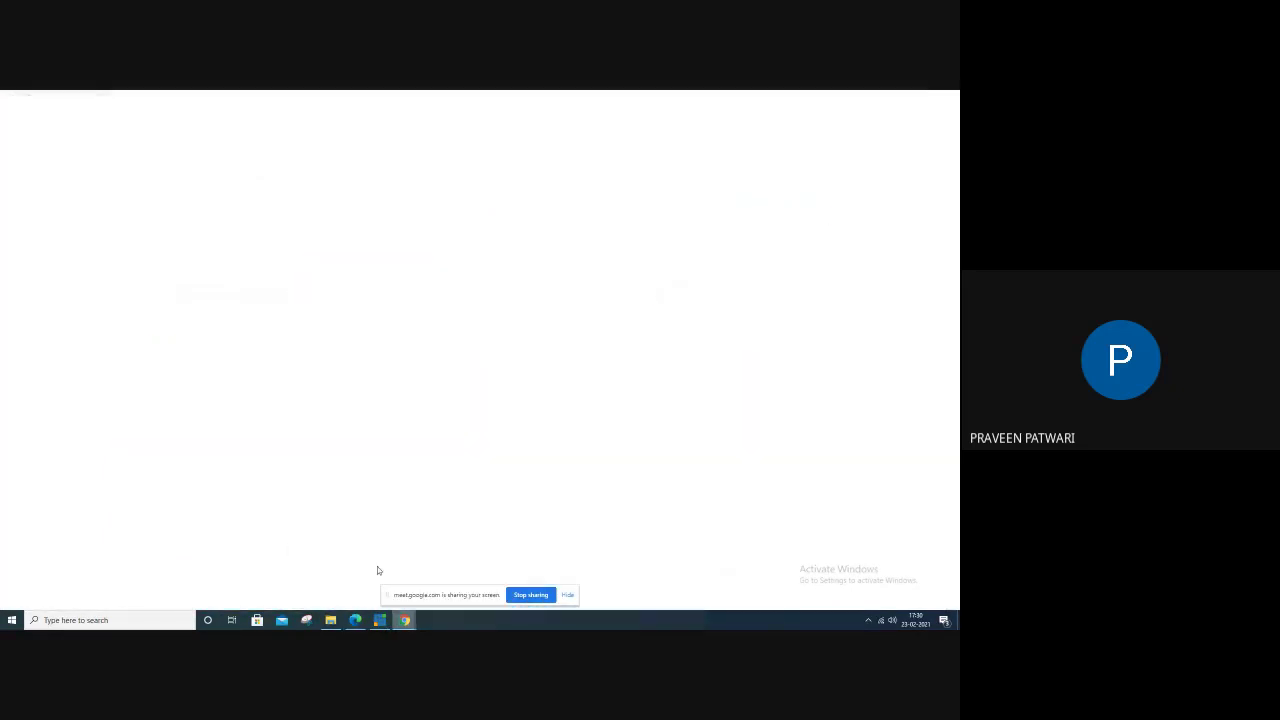
left_click(650, 99)
left_click(778, 98)
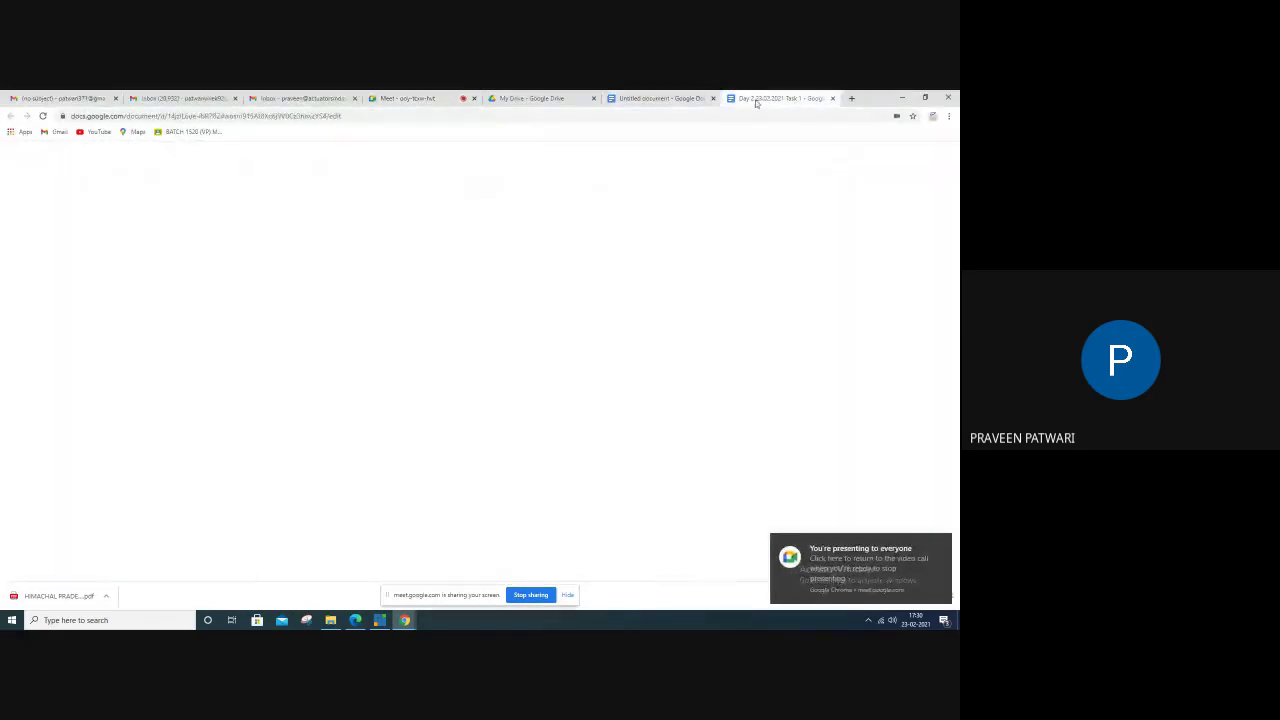
left_click_drag(426, 290, 235, 260)
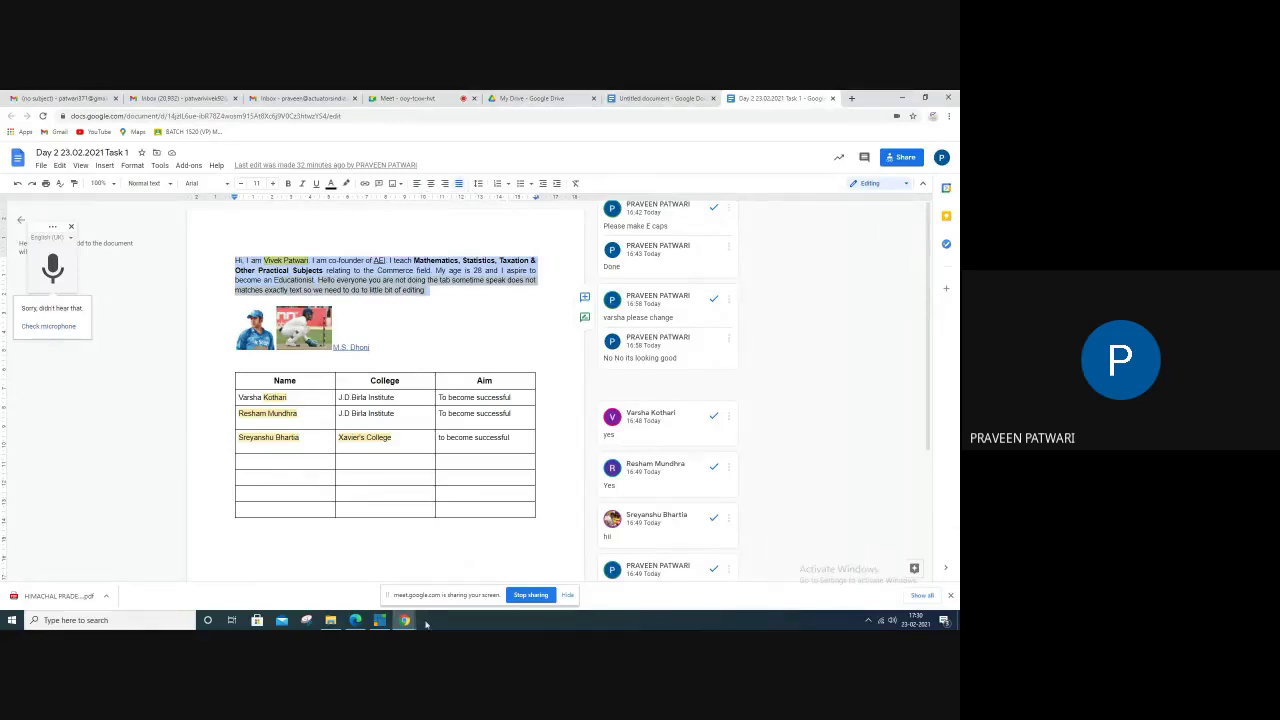
Return to the Himachal Pradesh PDF and read through its first pages
left_click(355, 620)
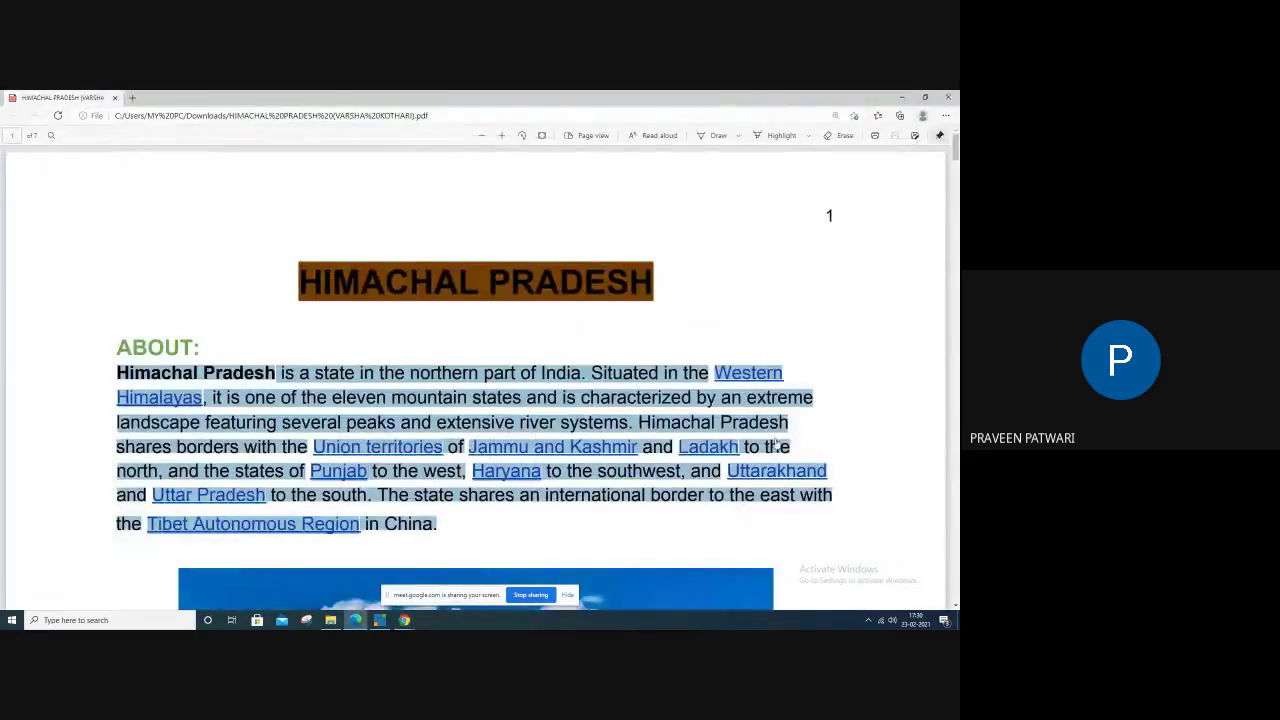
scroll(417, 533, "down", 3)
scroll(418, 531, "down", 3)
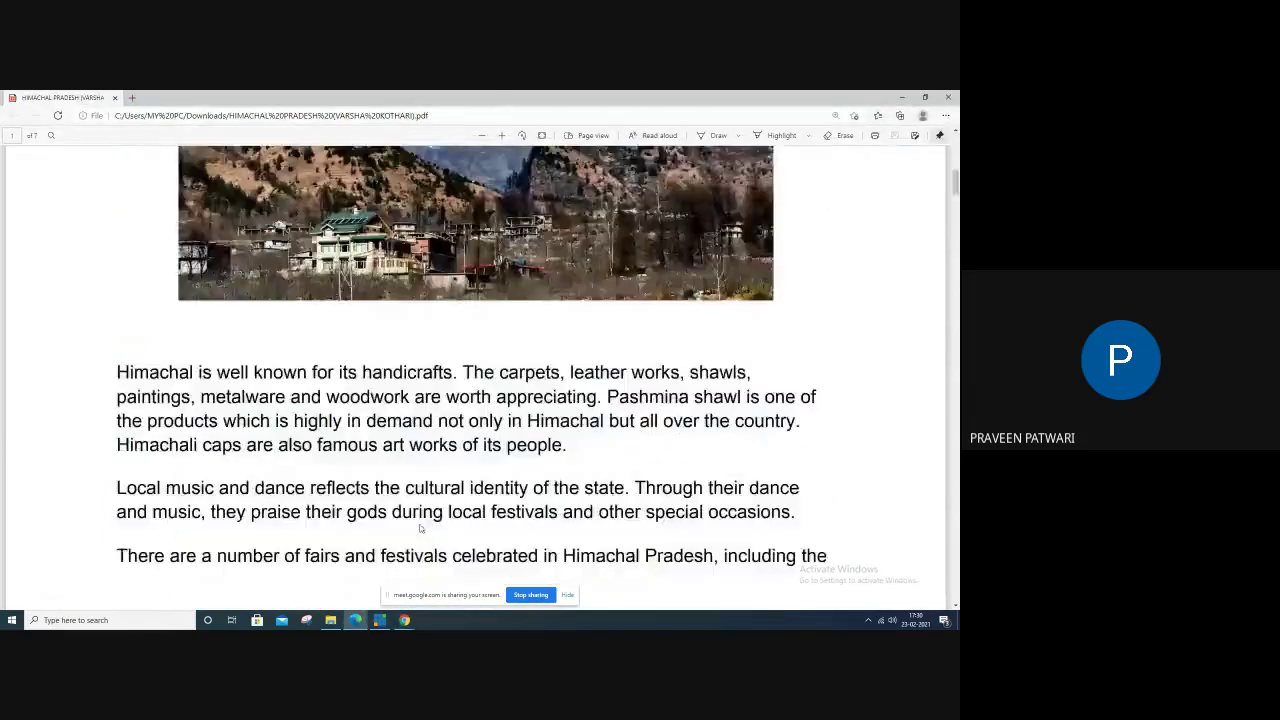
scroll(418, 531, "down", 3)
scroll(420, 528, "down", 3)
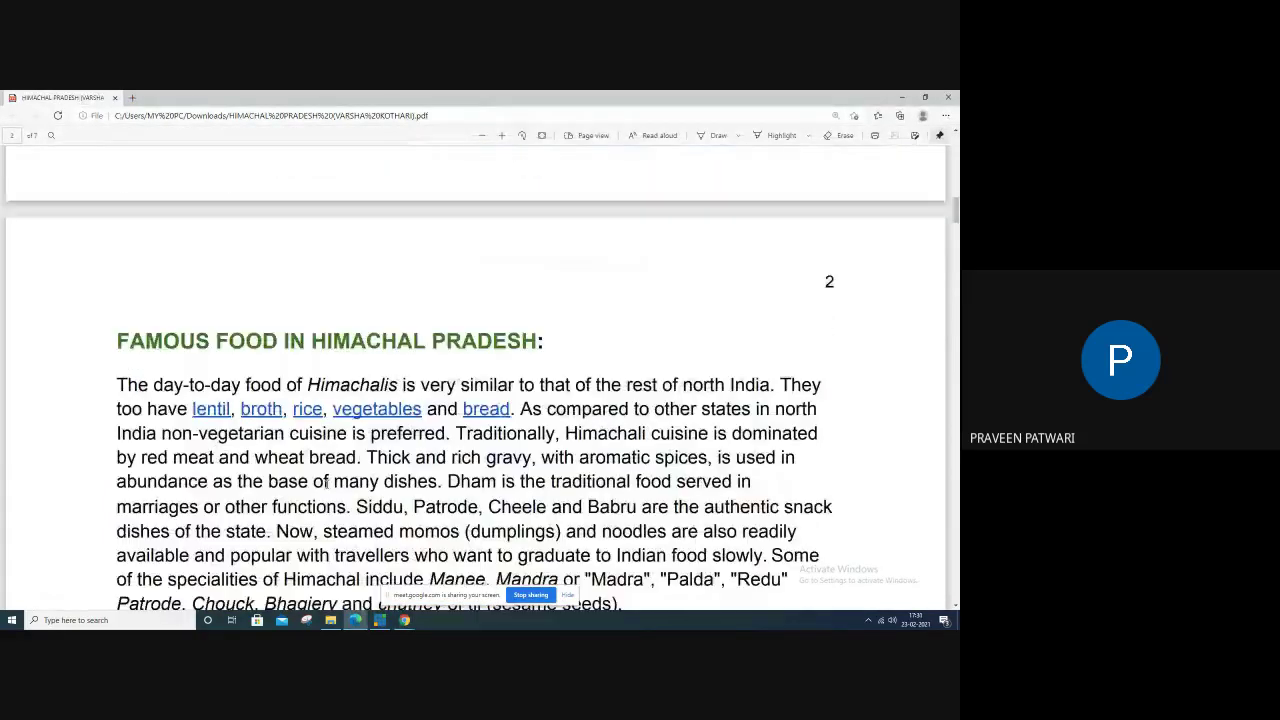
scroll(275, 347, "up", 1)
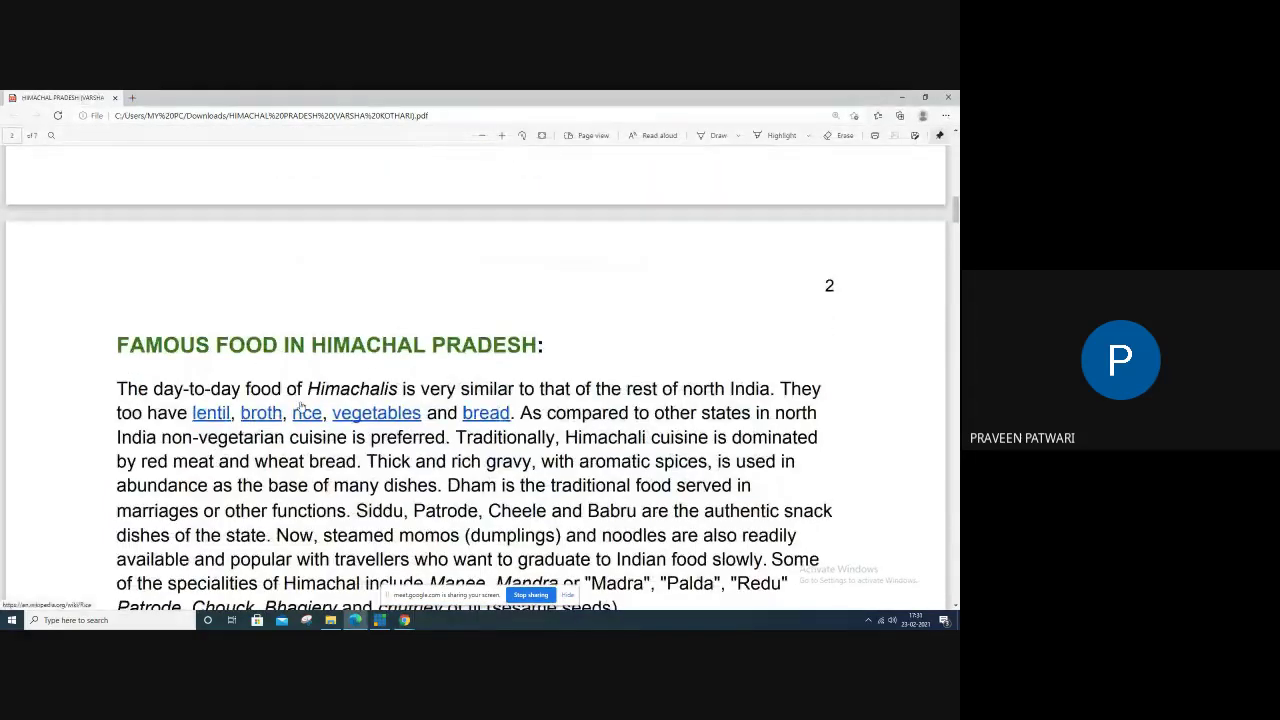
scroll(371, 471, "down", 2)
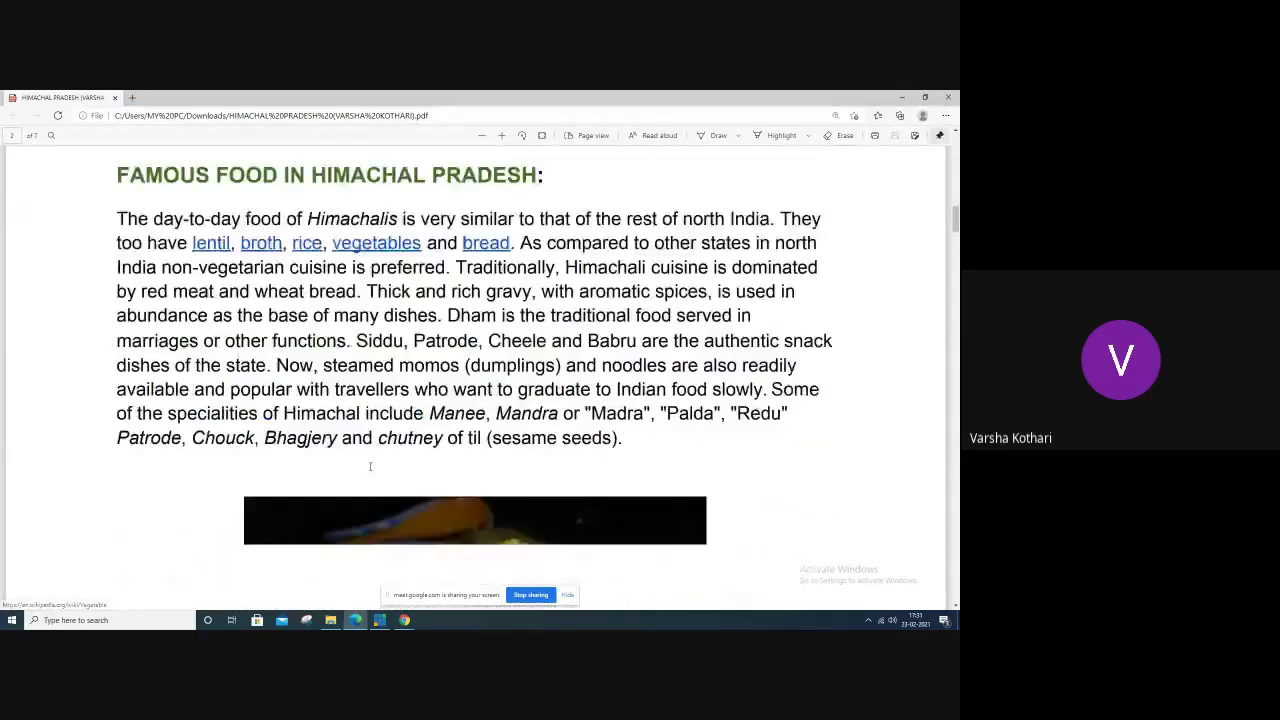
scroll(371, 471, "down", 3)
scroll(371, 471, "down", 1)
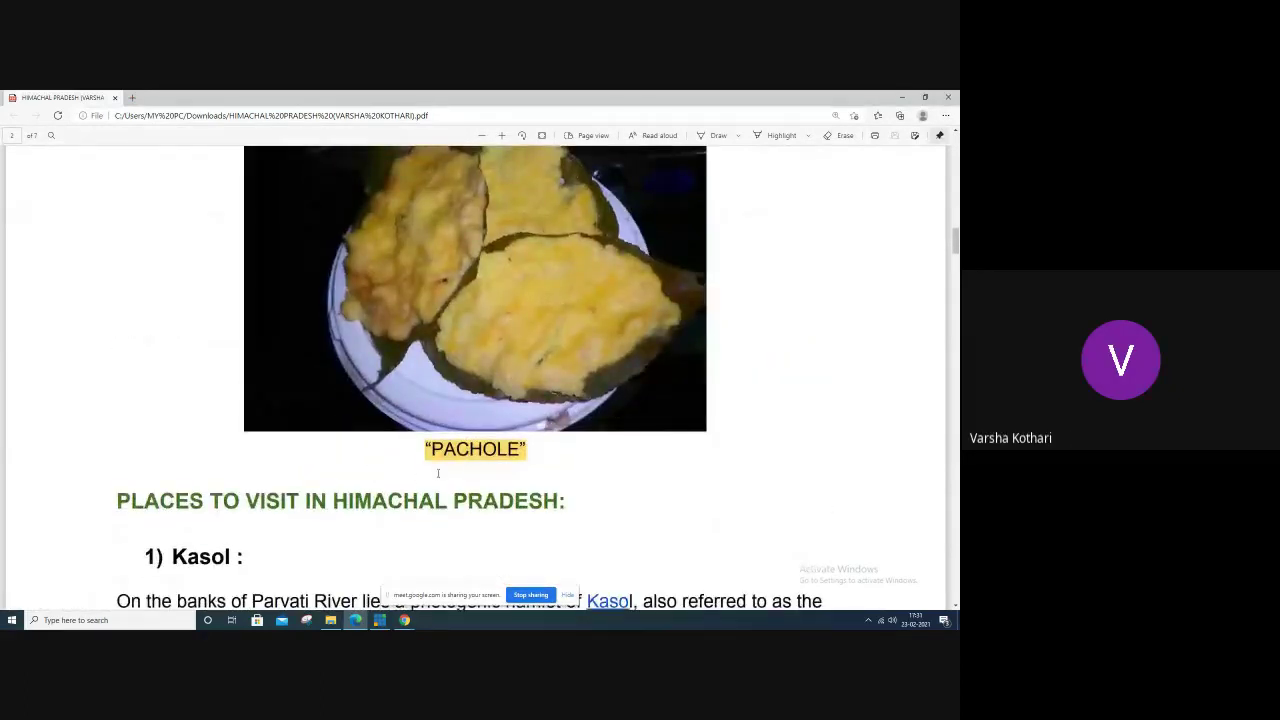
scroll(371, 471, "down", 2)
scroll(370, 500, "down", 3)
scroll(370, 500, "down", 2)
scroll(370, 500, "down", 2)
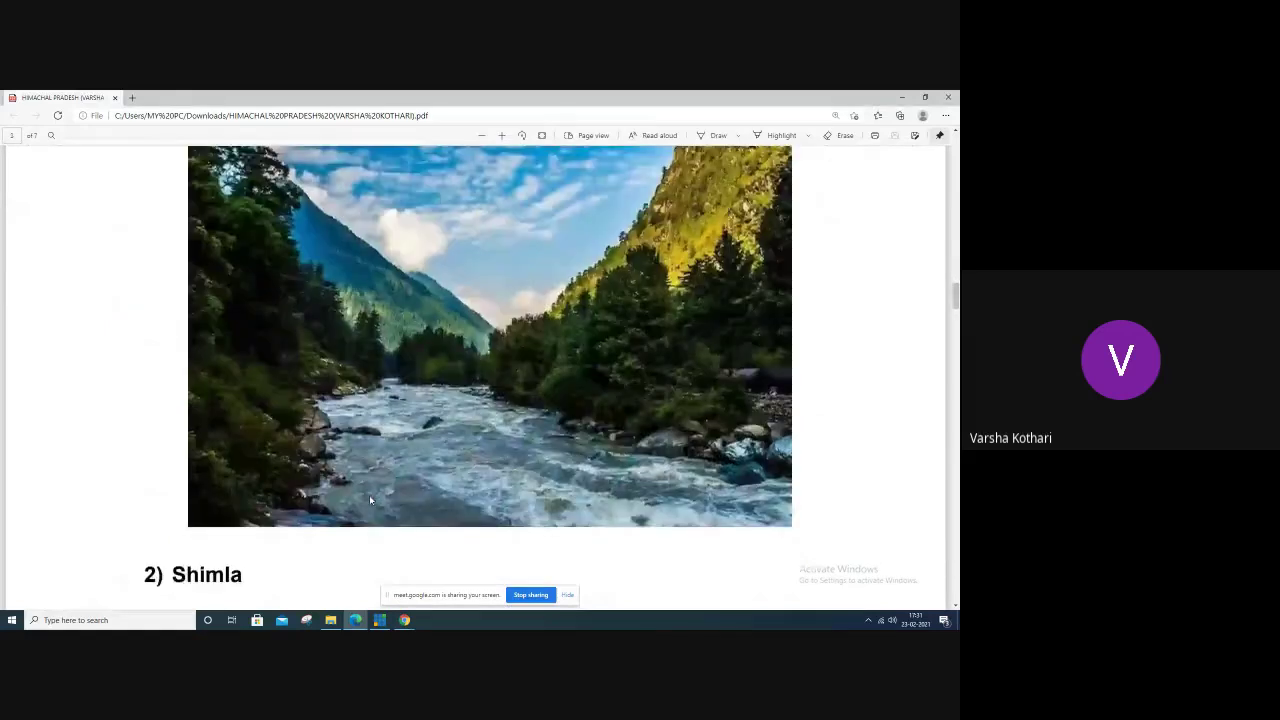
scroll(370, 500, "down", 2)
scroll(371, 497, "down", 3)
scroll(373, 492, "down", 3)
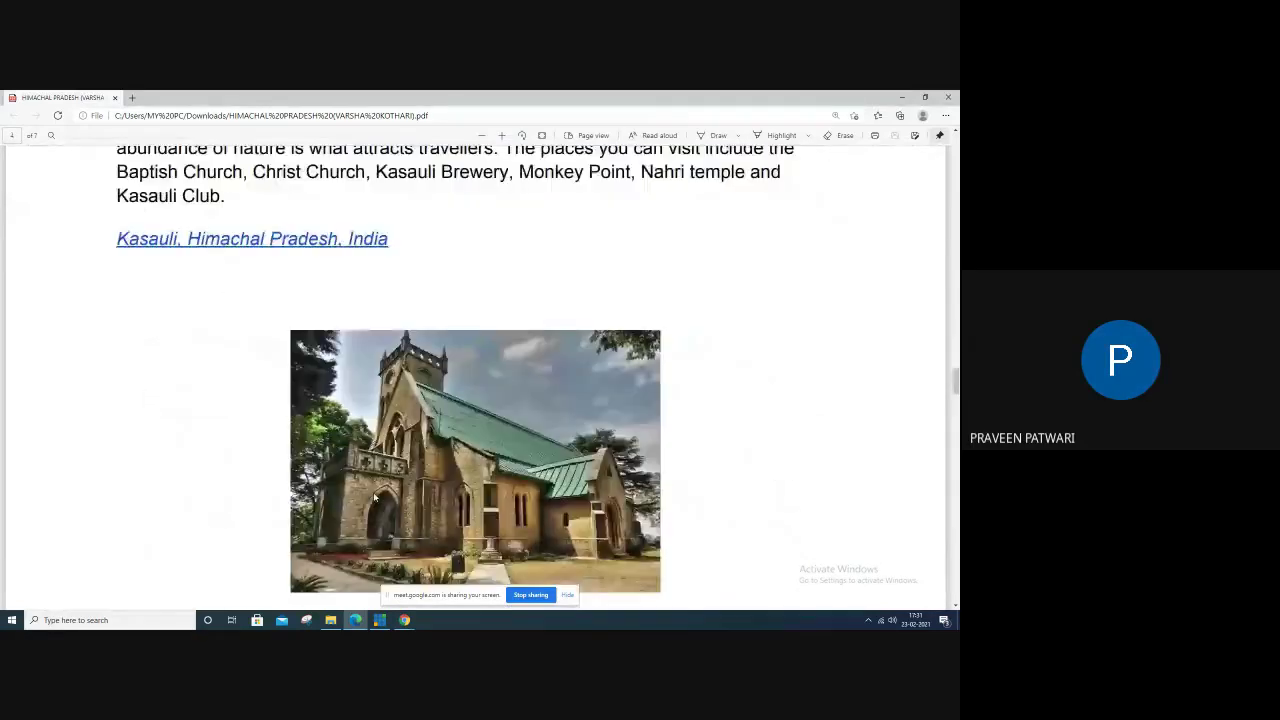
scroll(373, 492, "down", 2)
scroll(377, 493, "down", 3)
scroll(377, 493, "down", 3)
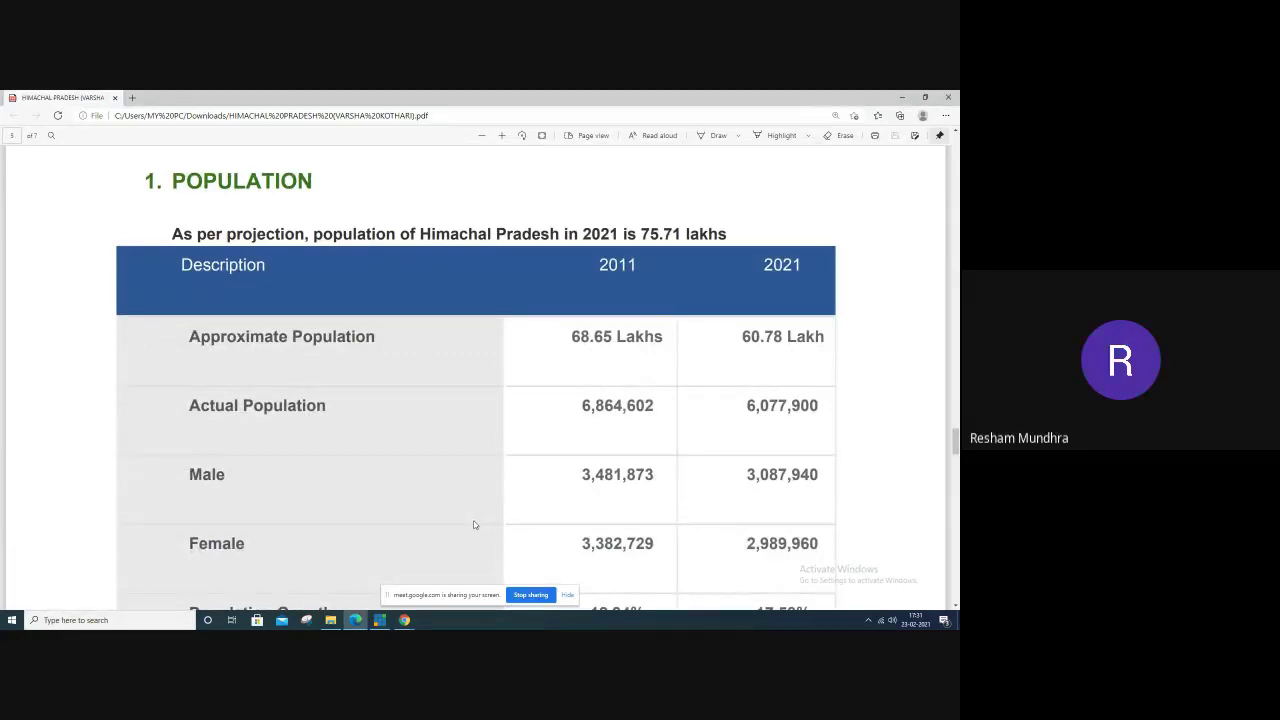
Continue to the religion table on page 7, then close the PDF
scroll(476, 524, "down", 3)
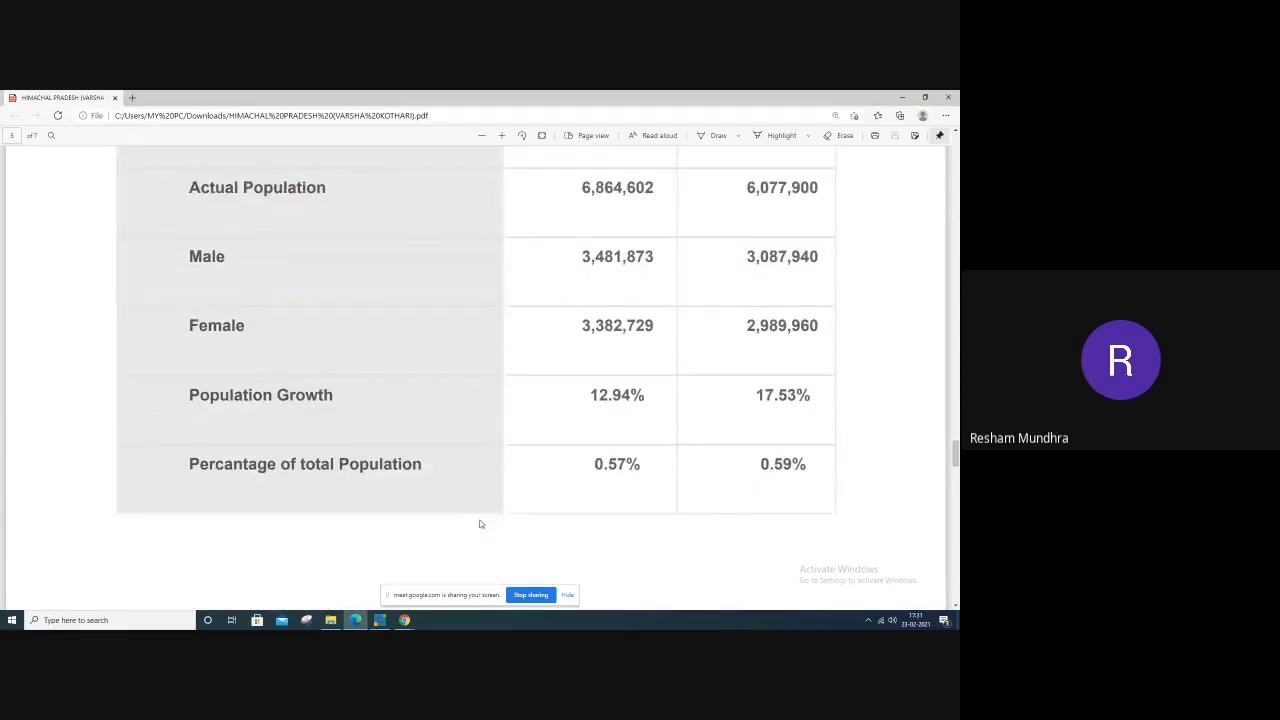
scroll(479, 524, "down", 3)
scroll(479, 526, "down", 3)
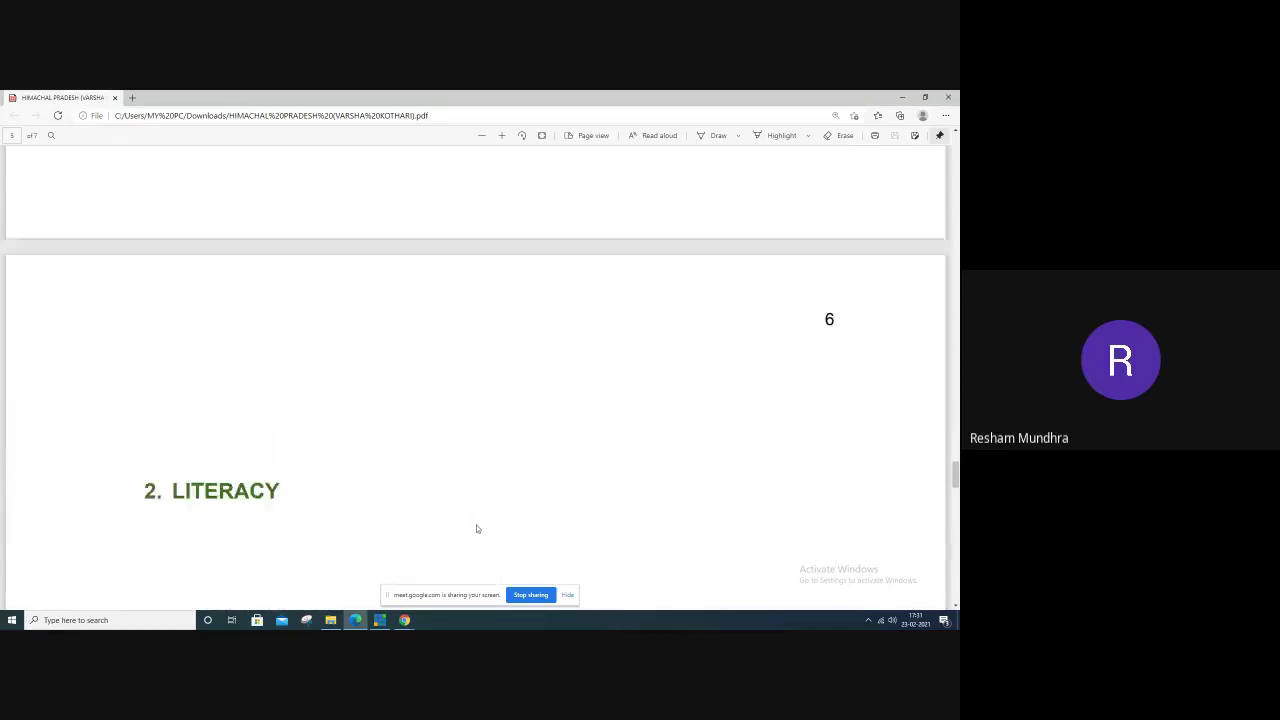
scroll(479, 526, "down", 3)
scroll(479, 527, "down", 3)
scroll(478, 529, "down", 3)
scroll(478, 529, "down", 5)
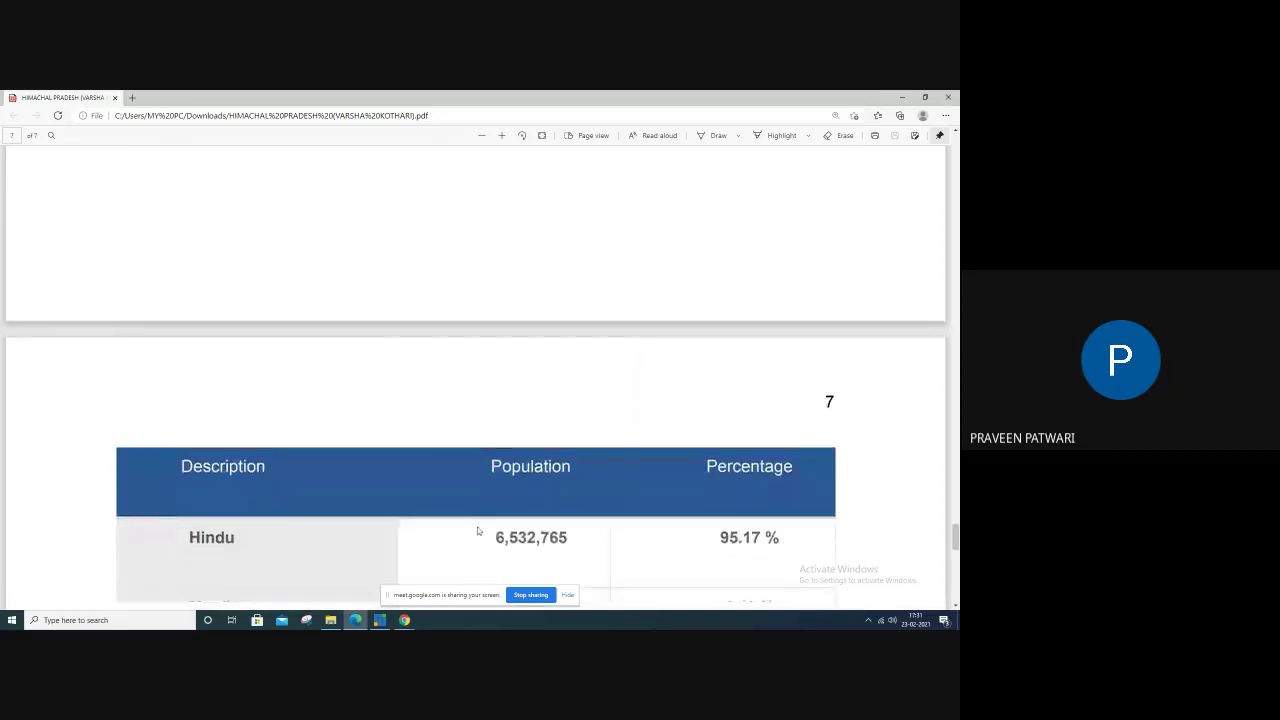
scroll(478, 529, "down", 5)
scroll(478, 529, "down", 6)
scroll(477, 530, "down", 5)
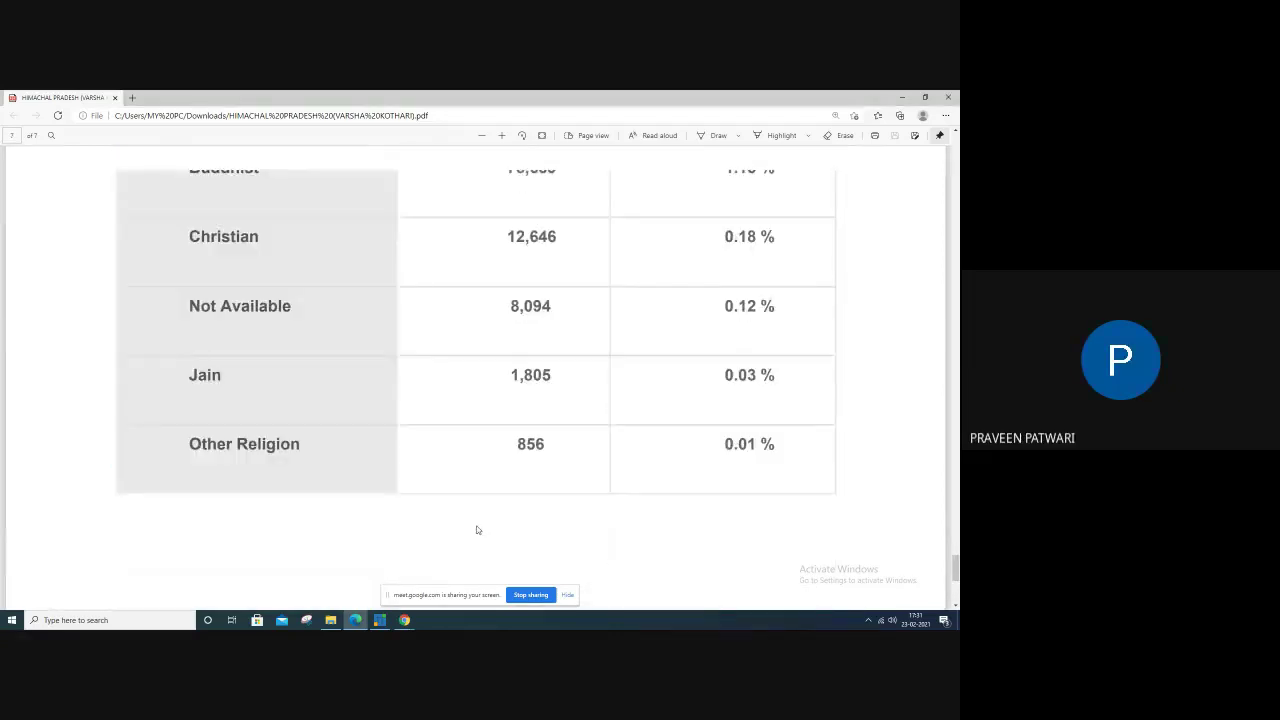
scroll(477, 528, "up", 6)
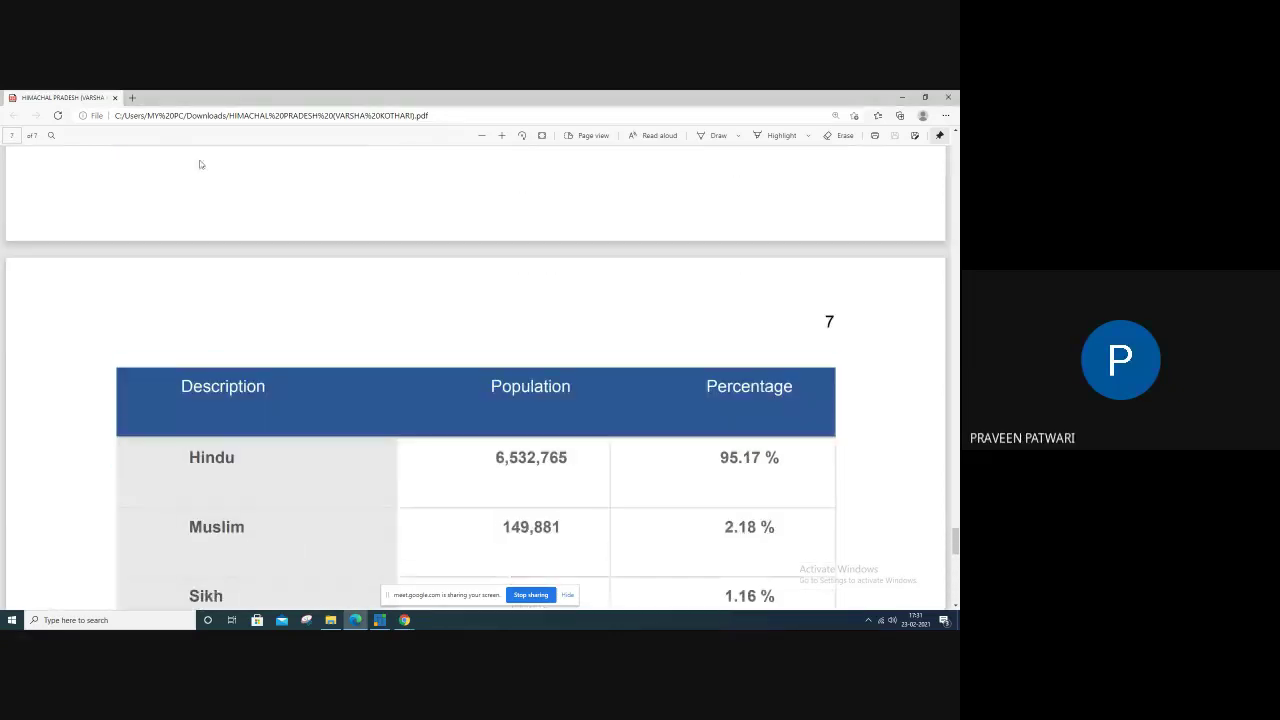
left_click(946, 98)
Delete the ASICS.india promotional email from the Gmail inbox and stop the screen share
left_click(165, 98)
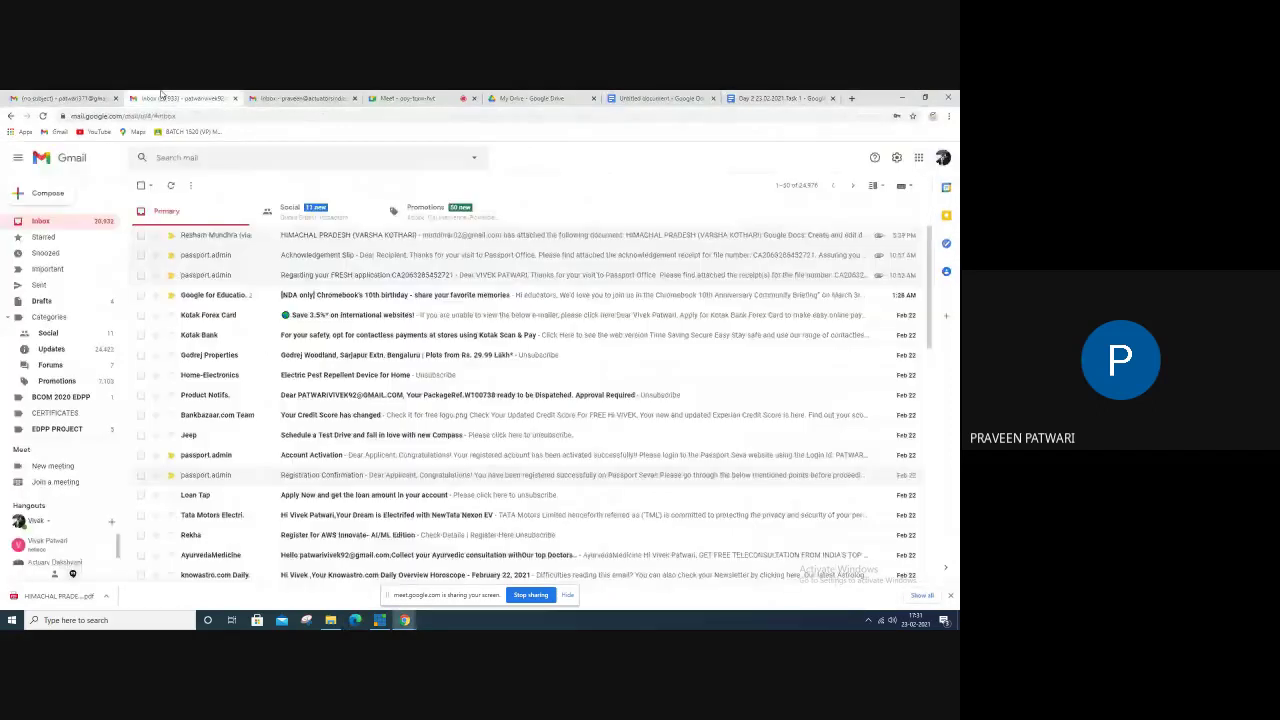
left_click(43, 218)
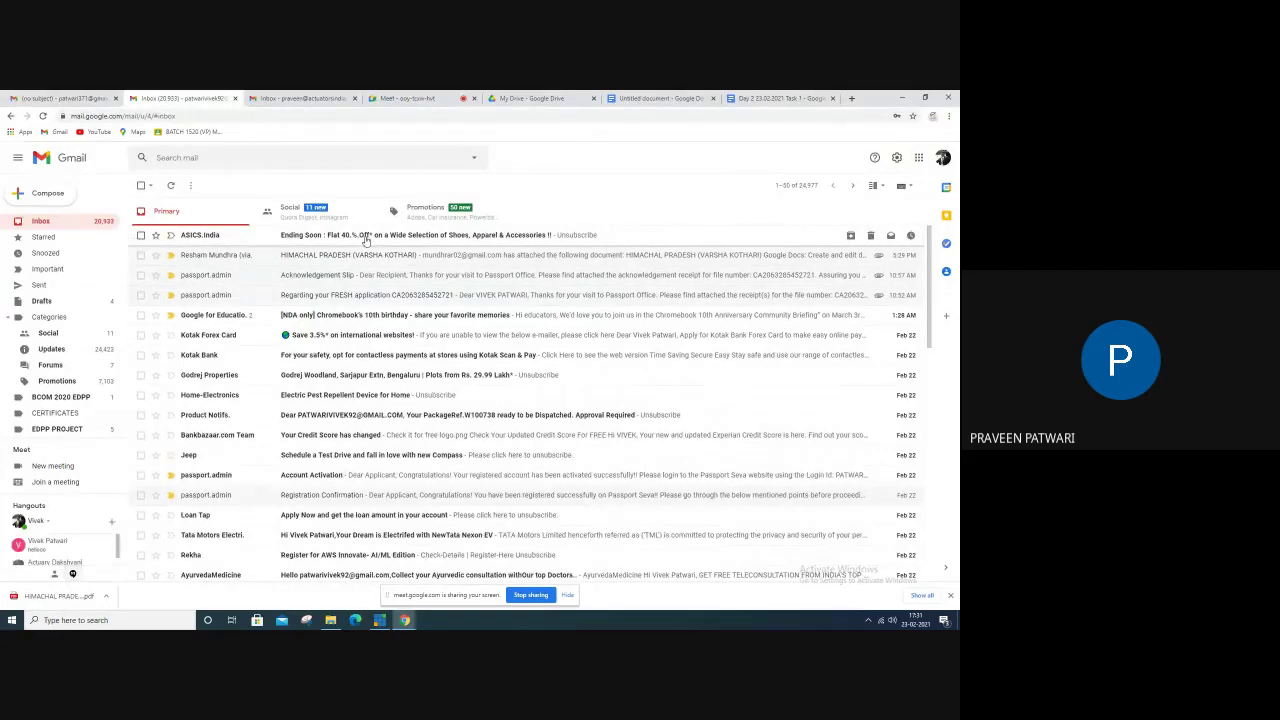
left_click(141, 235)
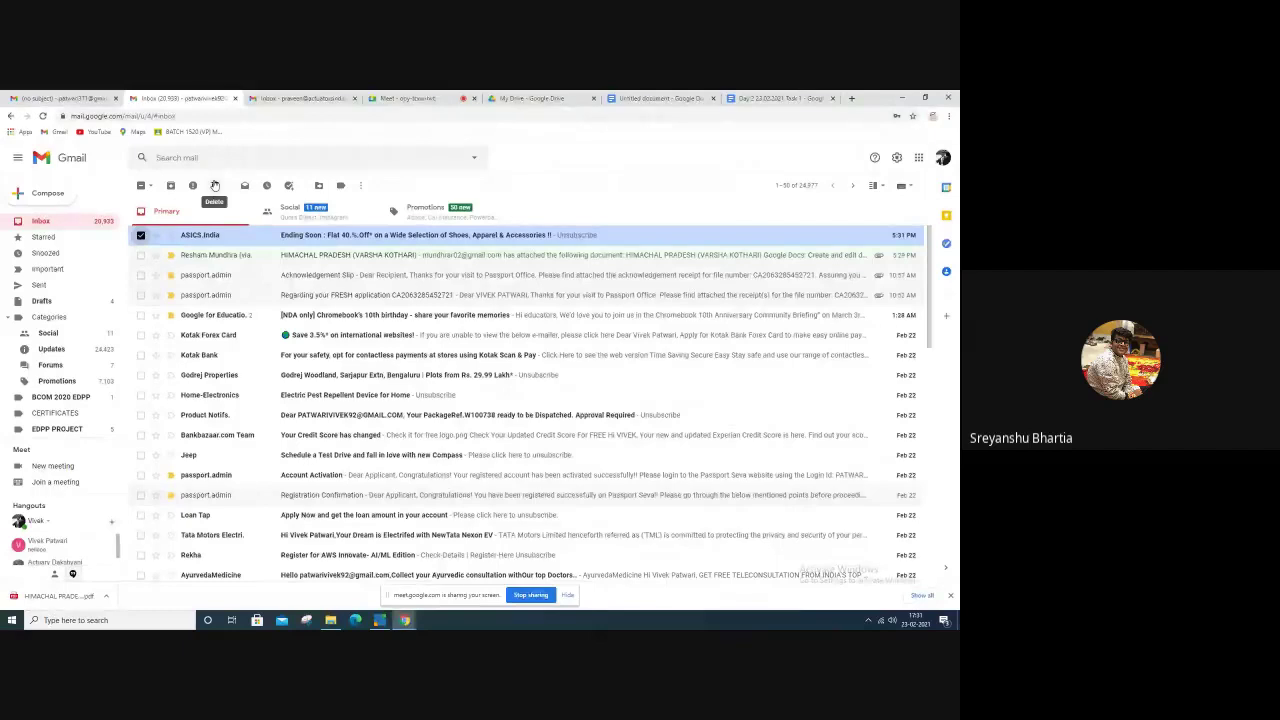
left_click(214, 186)
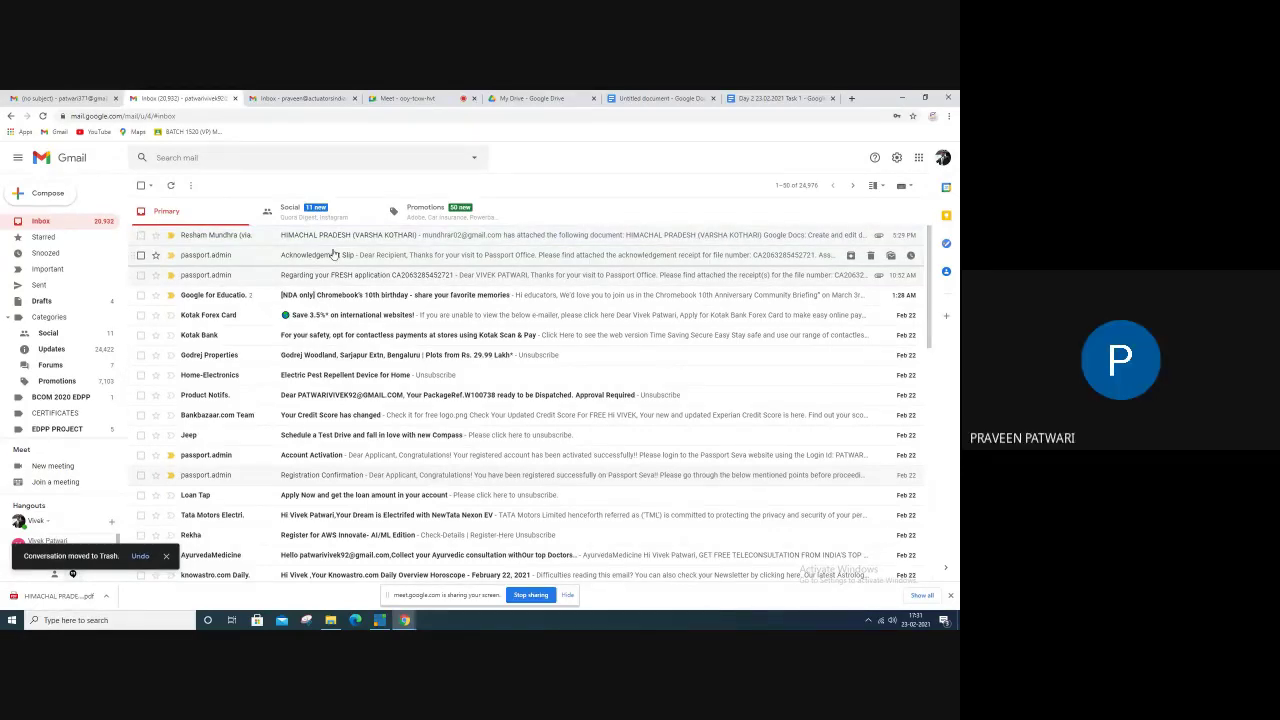
left_click(540, 596)
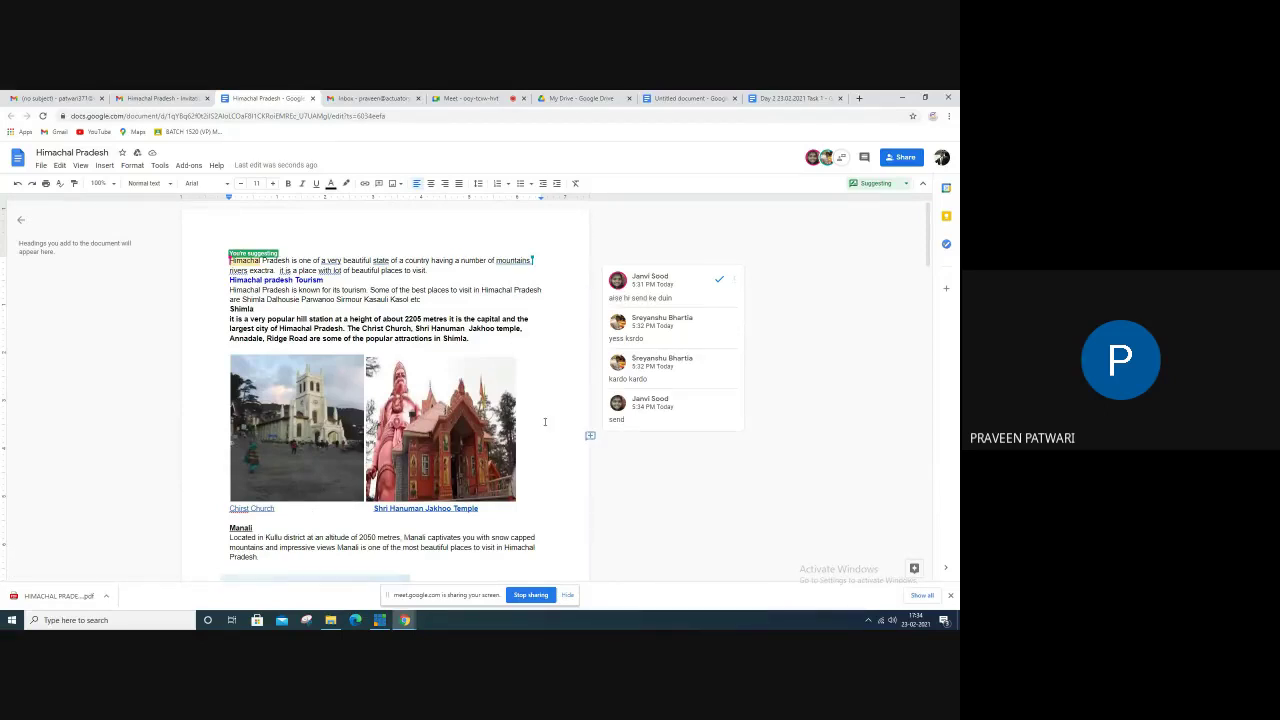
Scroll the Himachal Pradesh doc to the Dharamshala section and back, then stop sharing
scroll(405, 455, "down", 3)
scroll(405, 455, "down", 4)
scroll(400, 452, "down", 4)
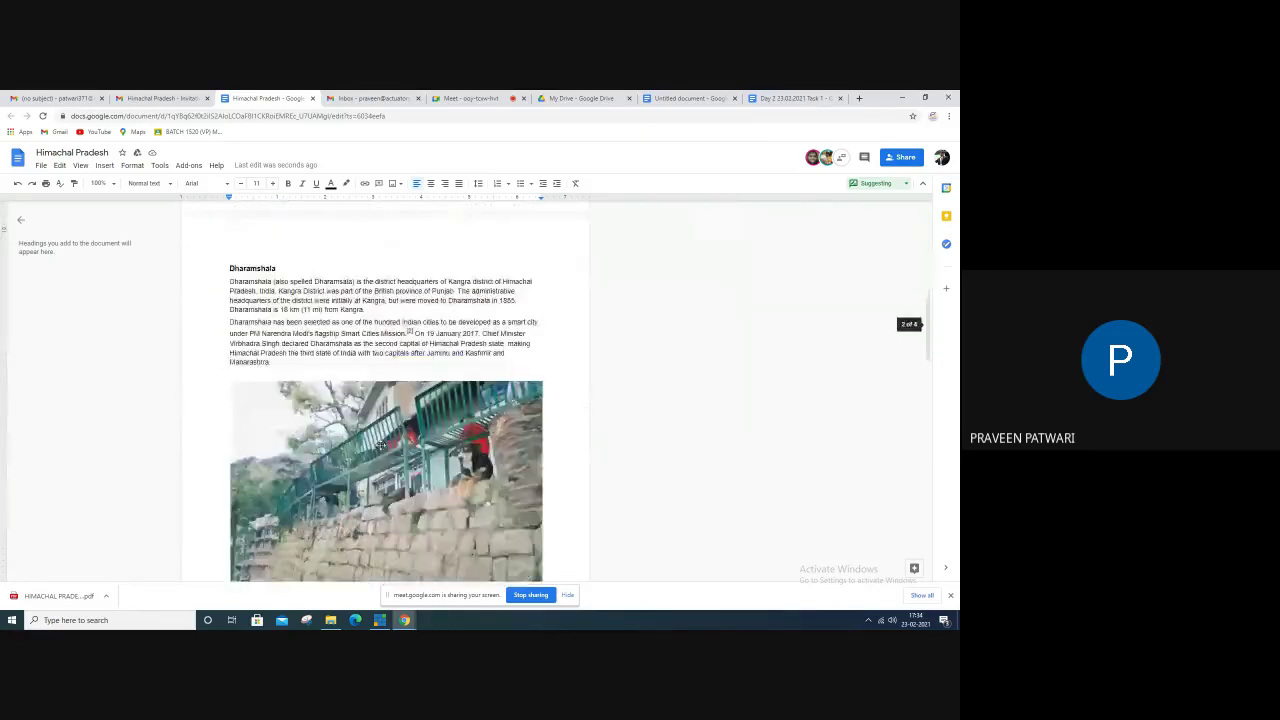
scroll(390, 450, "down", 2)
scroll(378, 446, "up", 1)
scroll(379, 445, "down", 5)
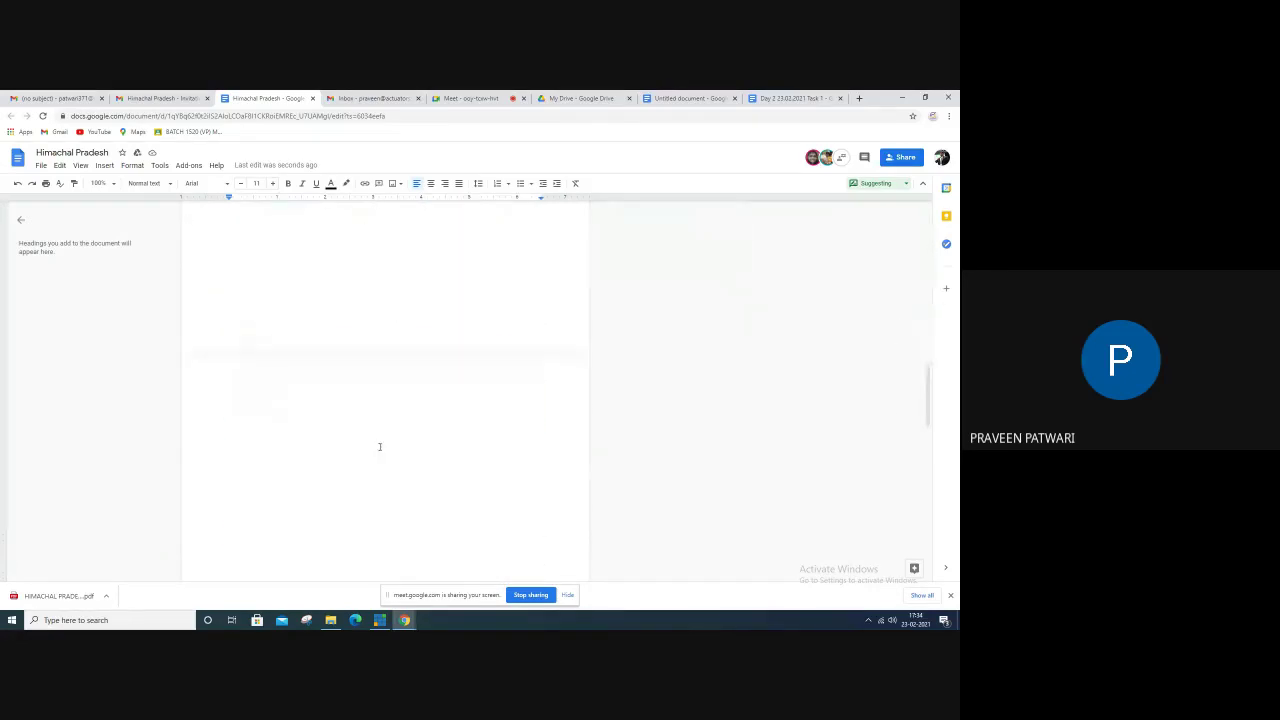
scroll(378, 448, "down", 2)
scroll(377, 452, "down", 3)
scroll(378, 453, "up", 10)
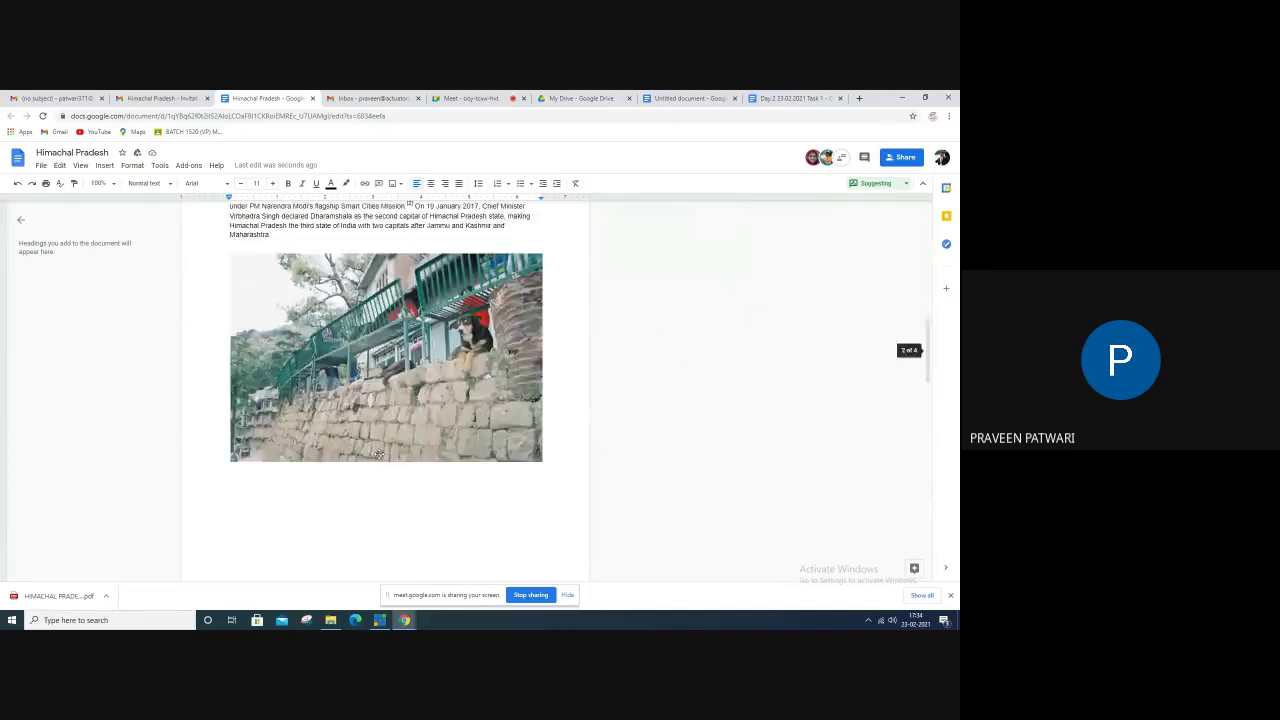
scroll(378, 453, "up", 10)
scroll(378, 453, "up", 1)
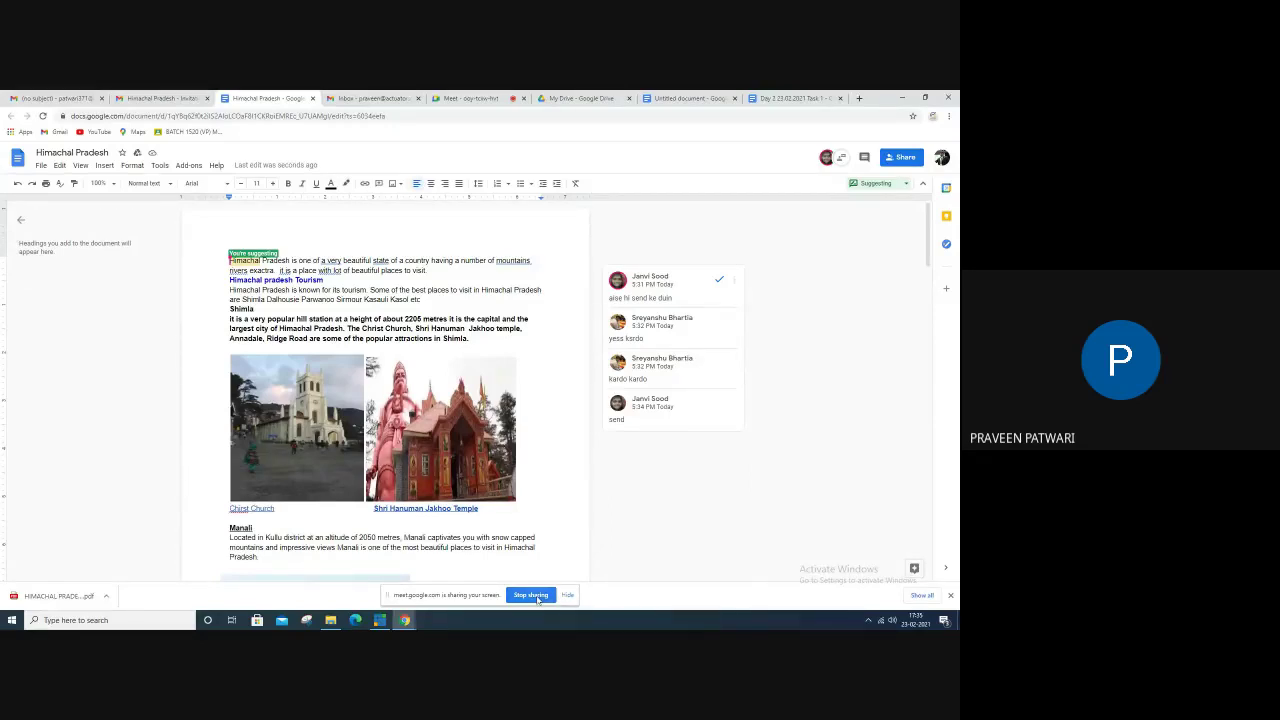
left_click(531, 595)
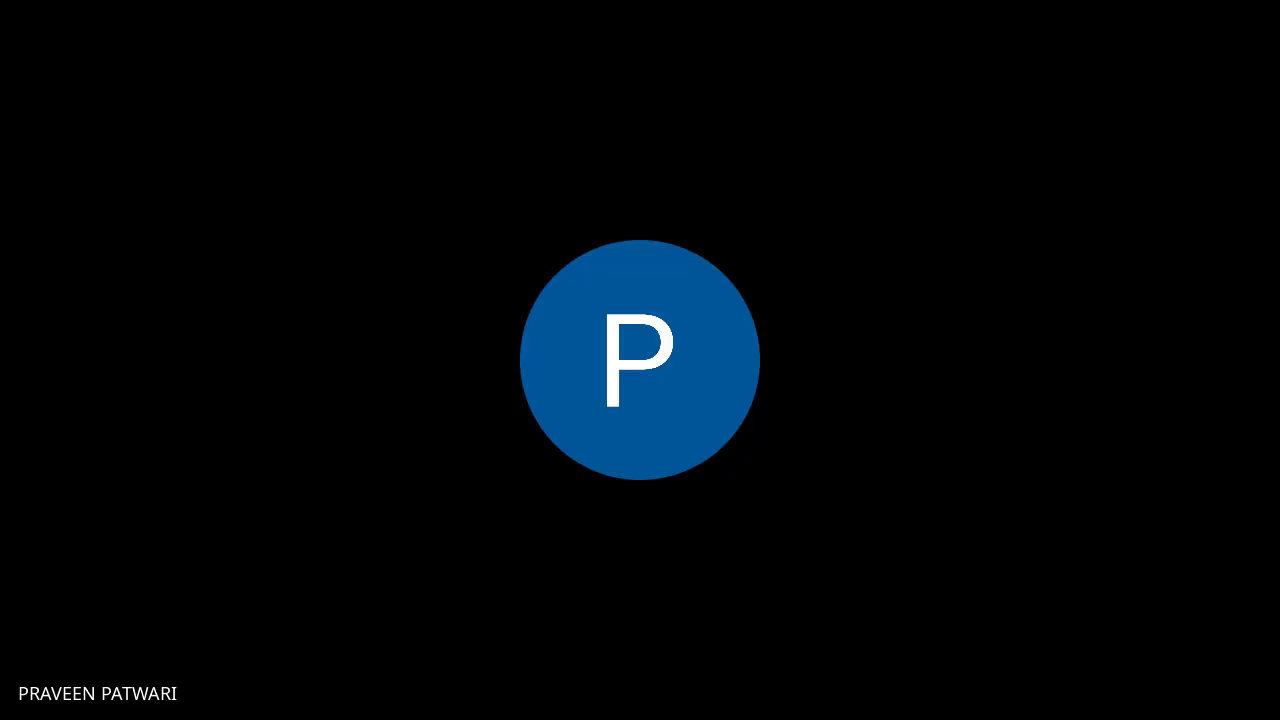